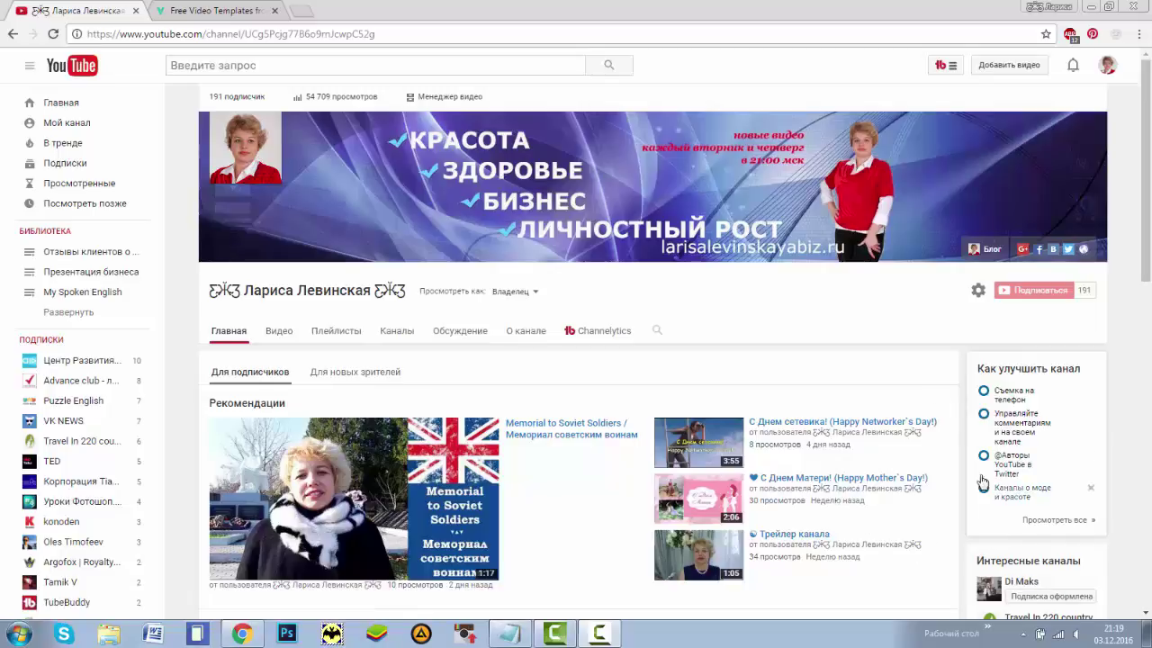
- Open the featured 'Memorial to Soviet Soldiers' video from the channel's home page
left_click(328, 458)
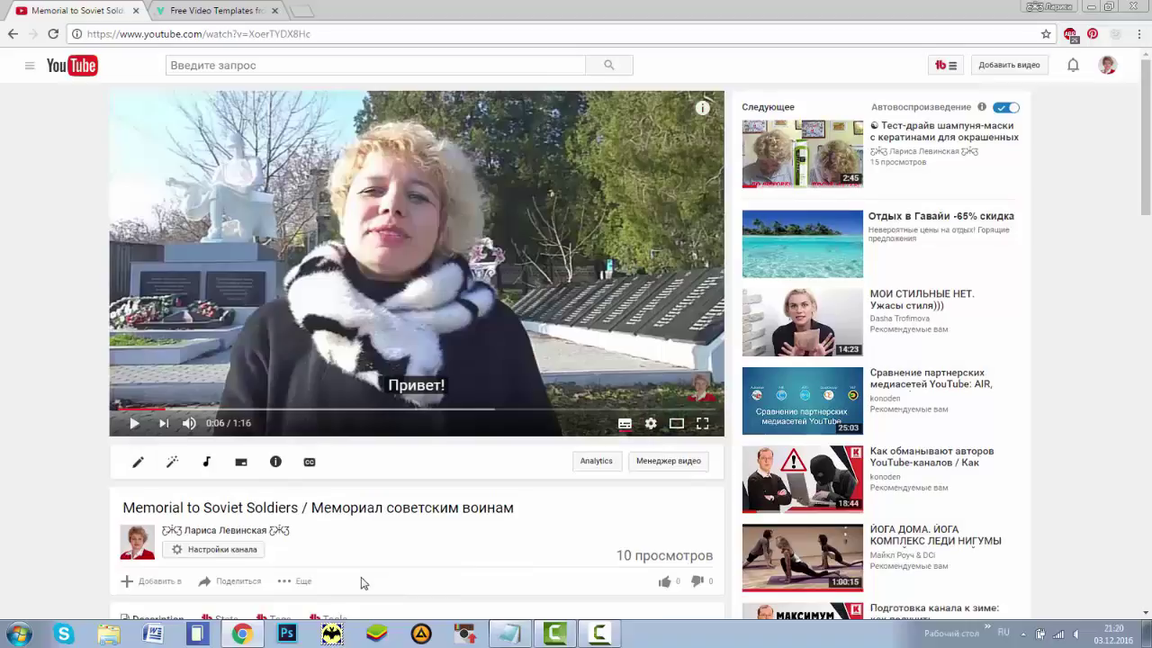
- Switch to the Velosofy templates tab and launch Adobe After Effects CC 2015 from the Start menu
left_click(198, 10)
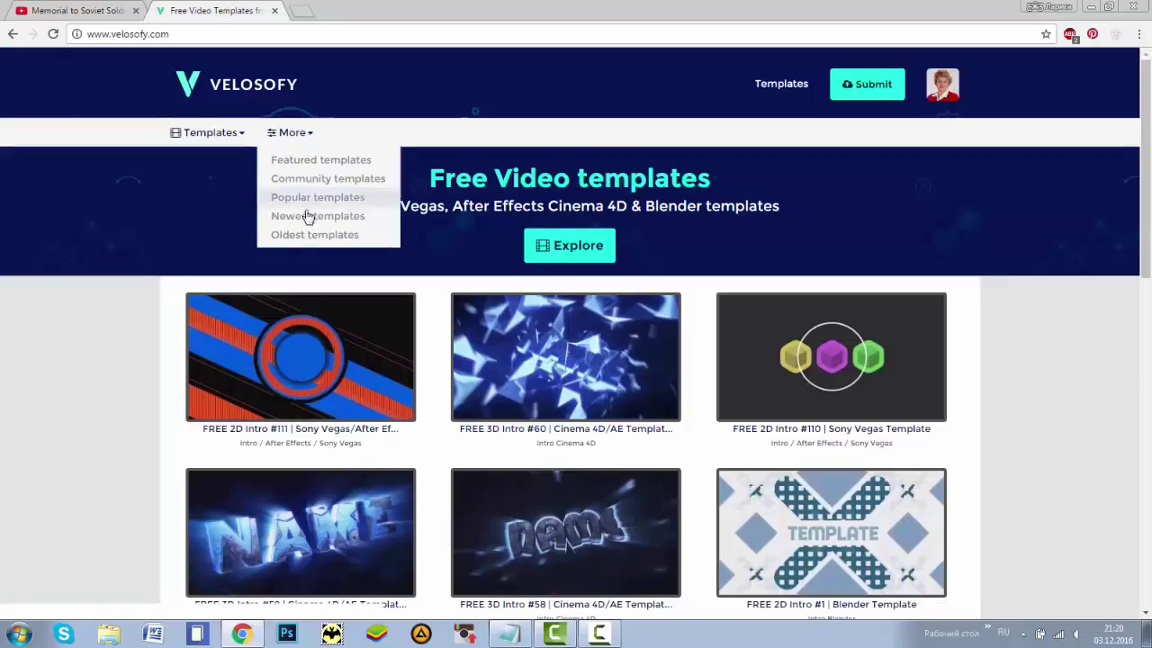
mouse_move(185, 144)
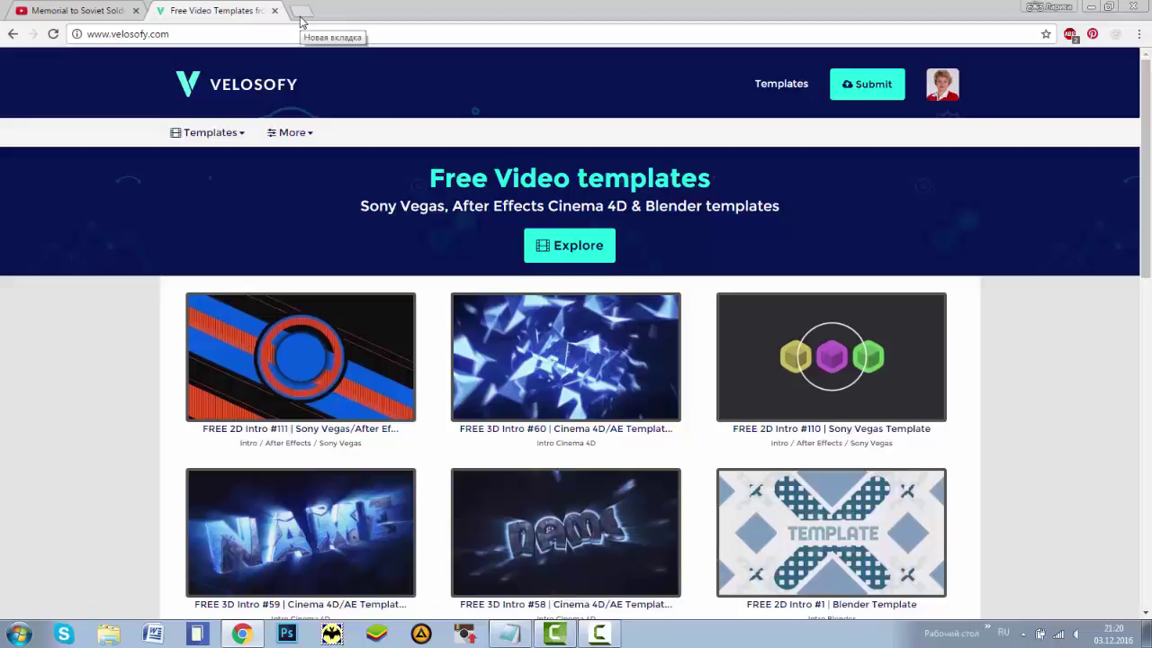
left_click(19, 635)
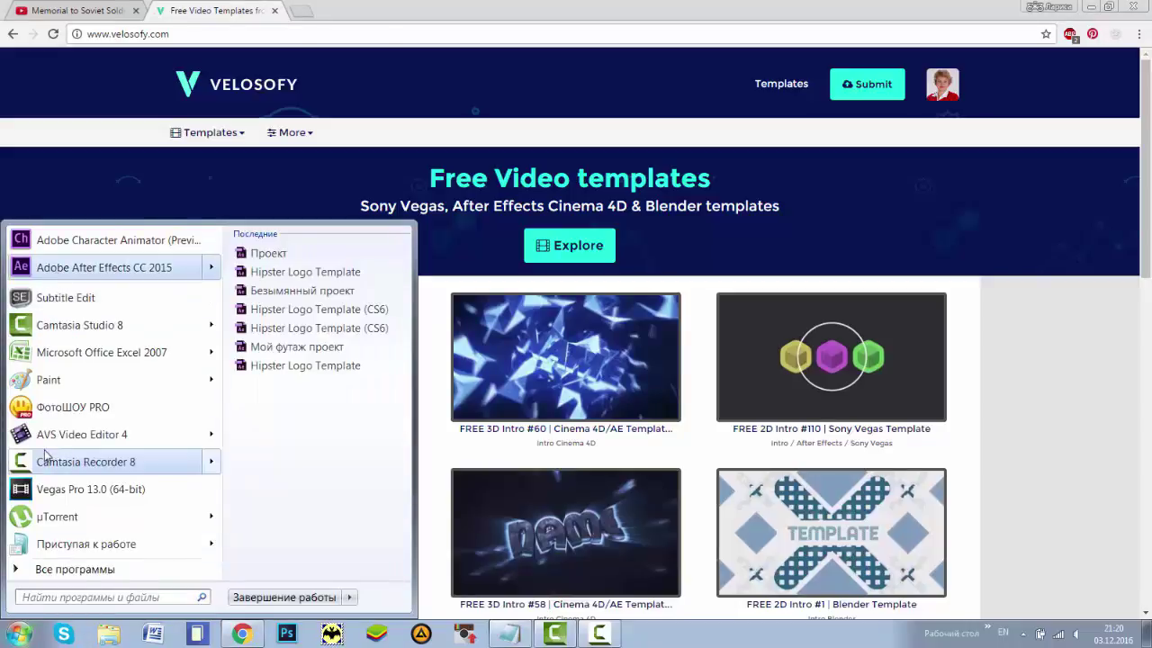
mouse_move(72, 462)
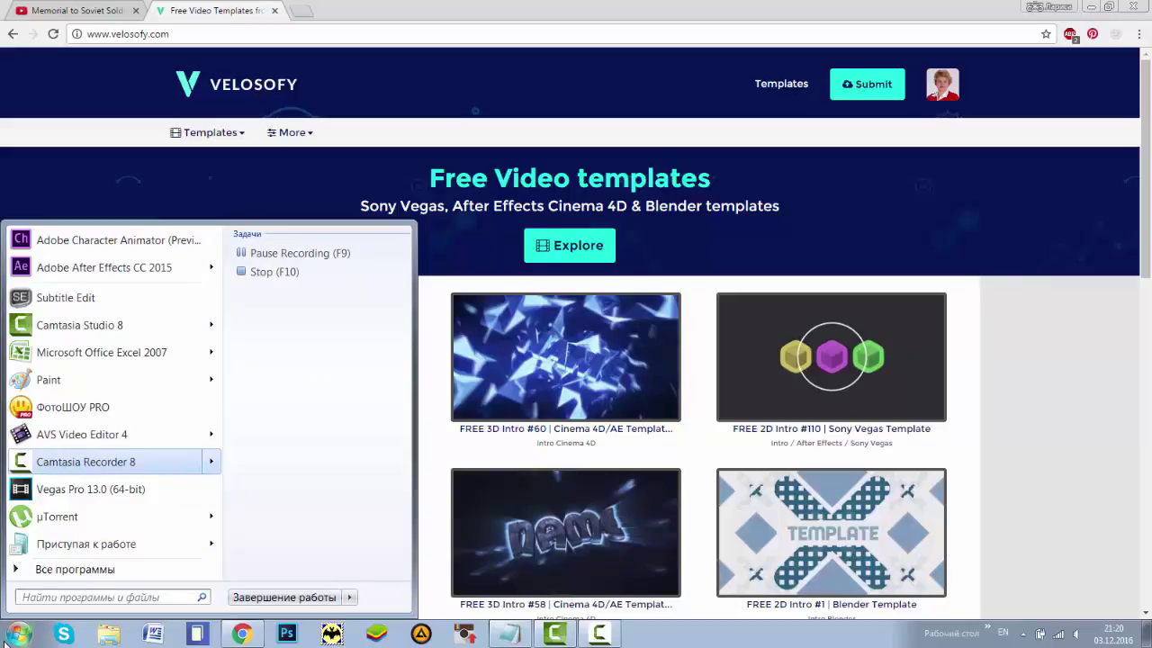
left_click(72, 407)
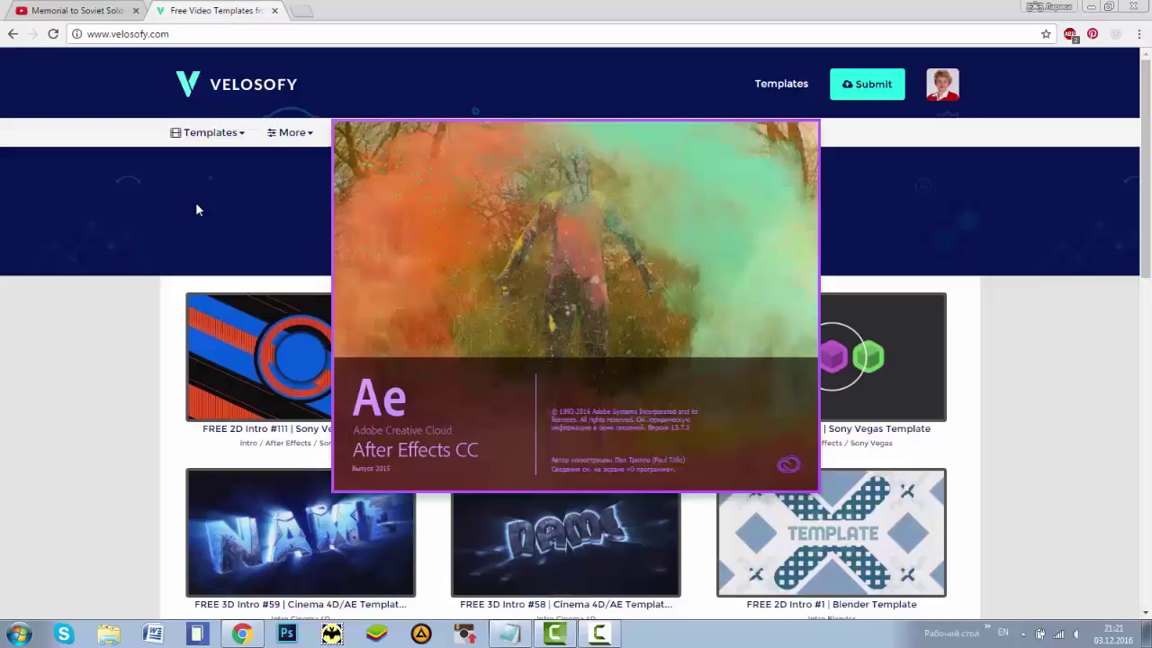
mouse_move(243, 140)
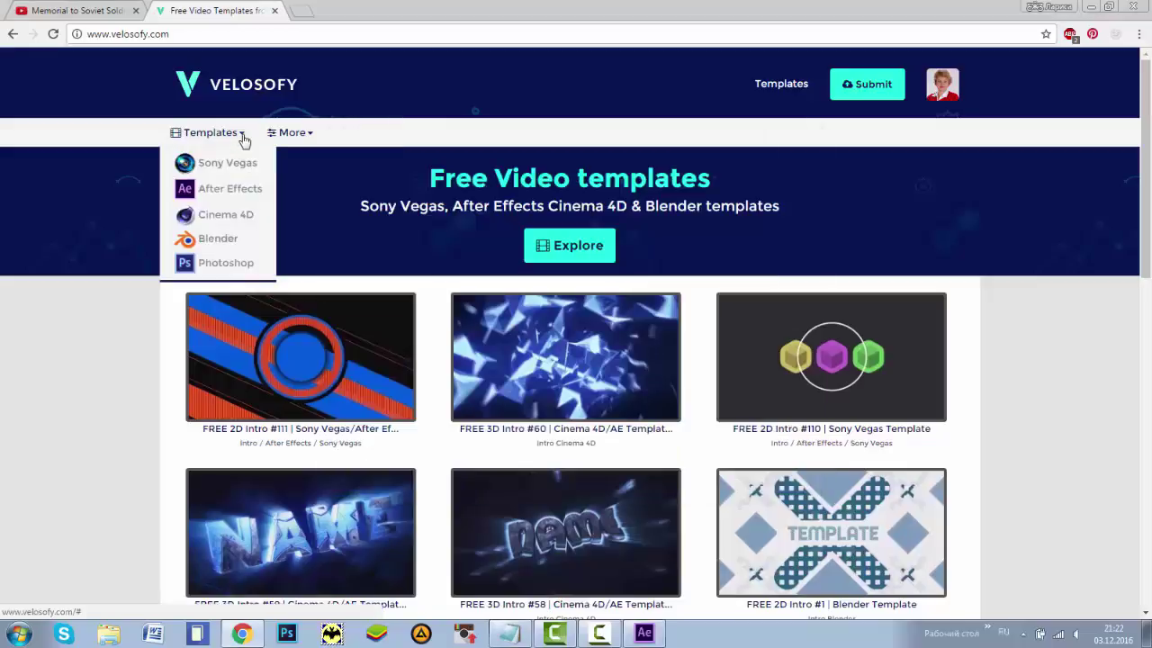
- Open Free 2D Intro #79 from the After Effects templates and preview its video
left_click(243, 191)
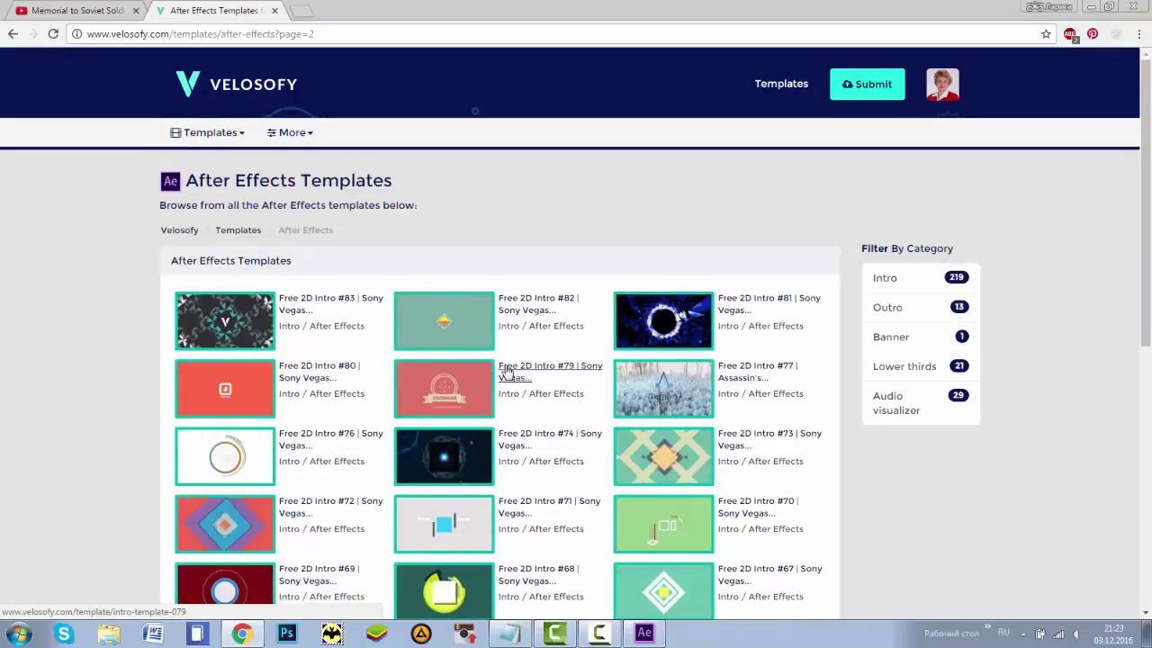
left_click(507, 372)
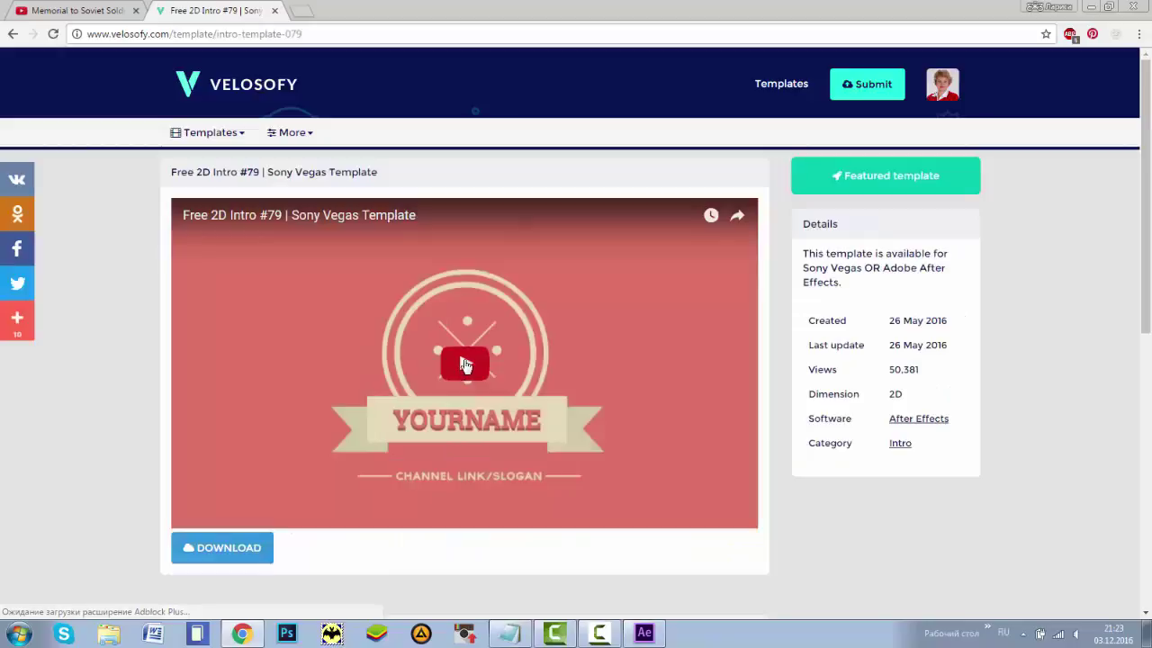
left_click(466, 367)
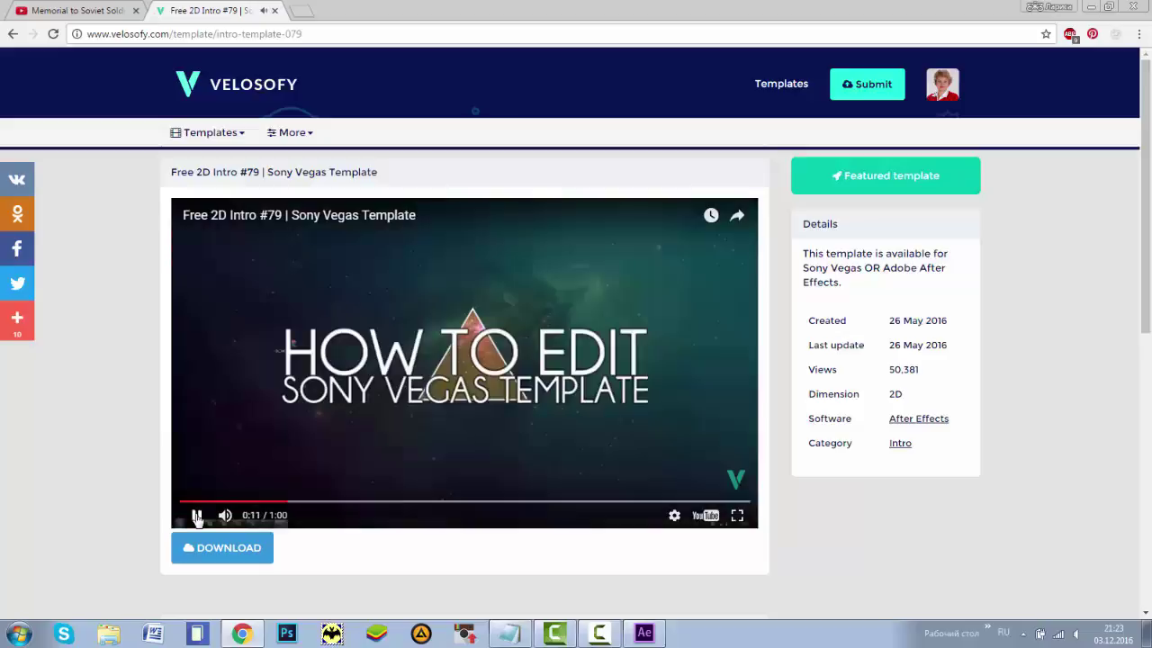
left_click(196, 514)
- Follow the template's After Effects download to the MediaFire page for Ae_intro79.zip
scroll(340, 564, "down", 3)
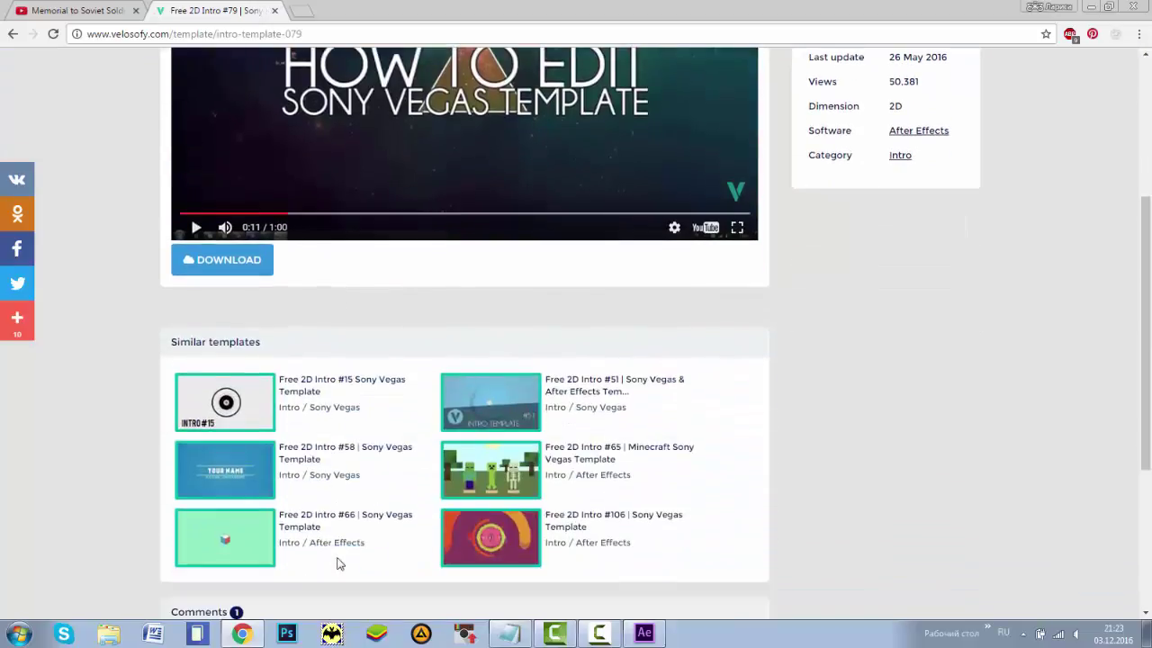
left_click(228, 260)
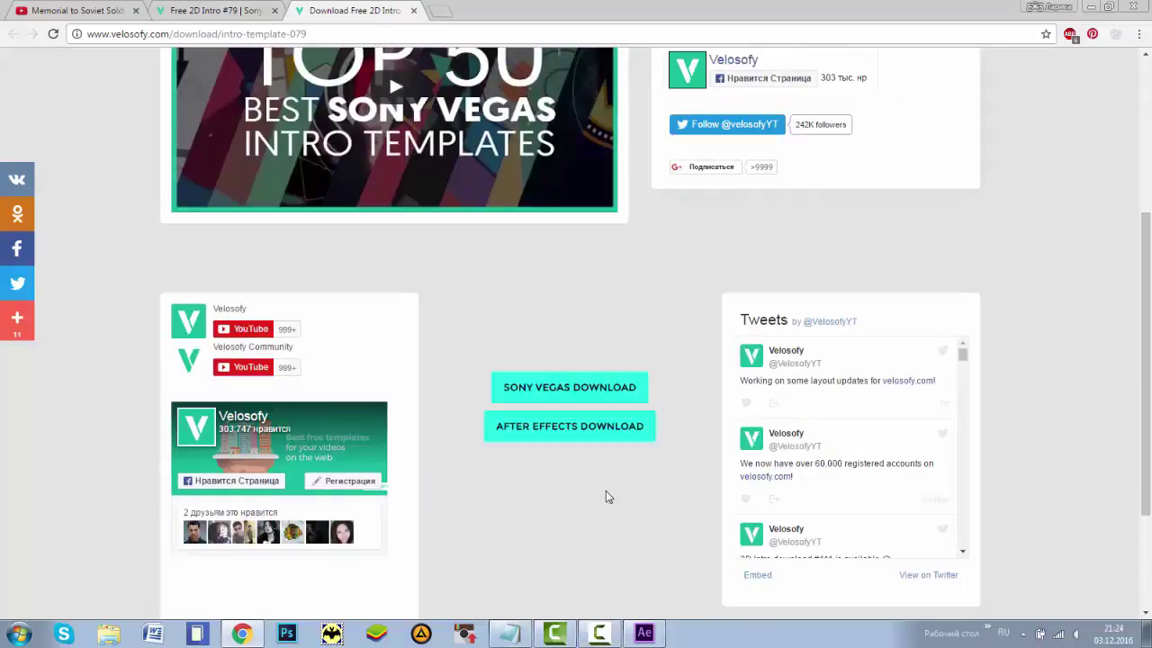
left_click(539, 436)
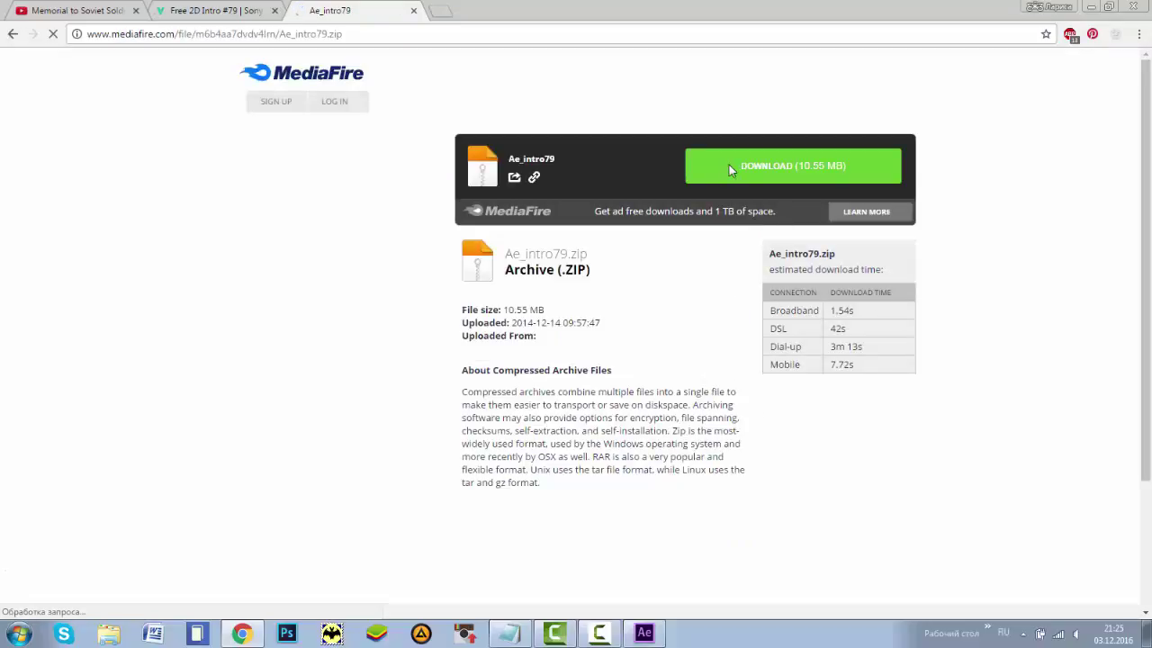
- Download Ae_intro79.zip (10.55 MB) and save it into D:\для ютуба
left_click(731, 168)
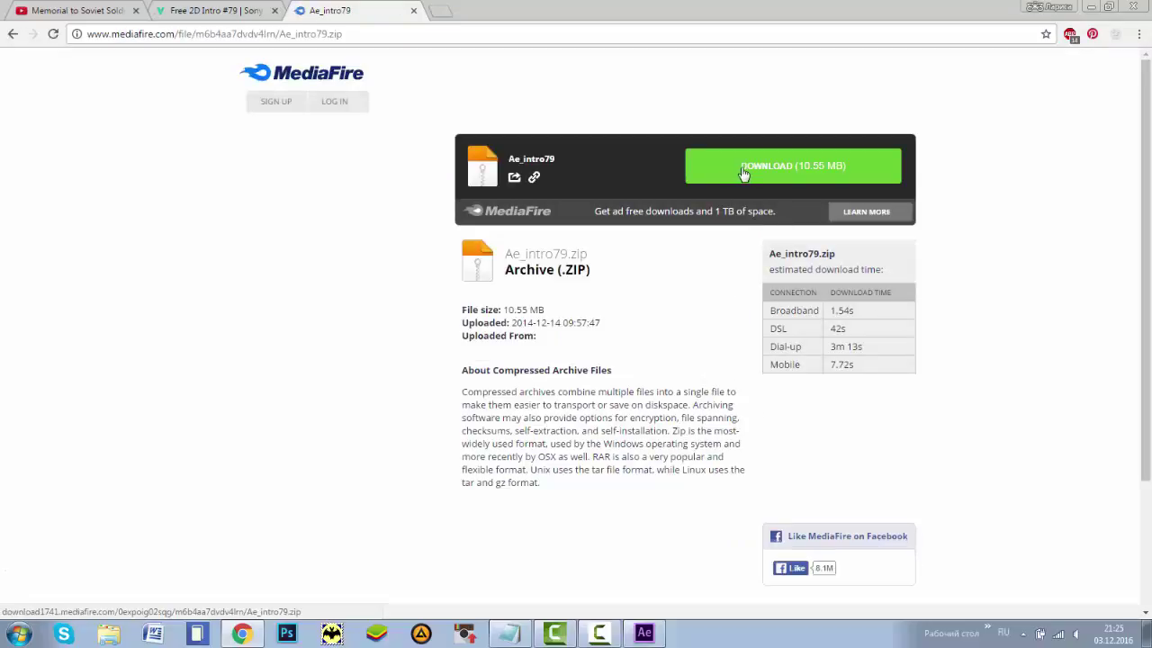
left_click(765, 167)
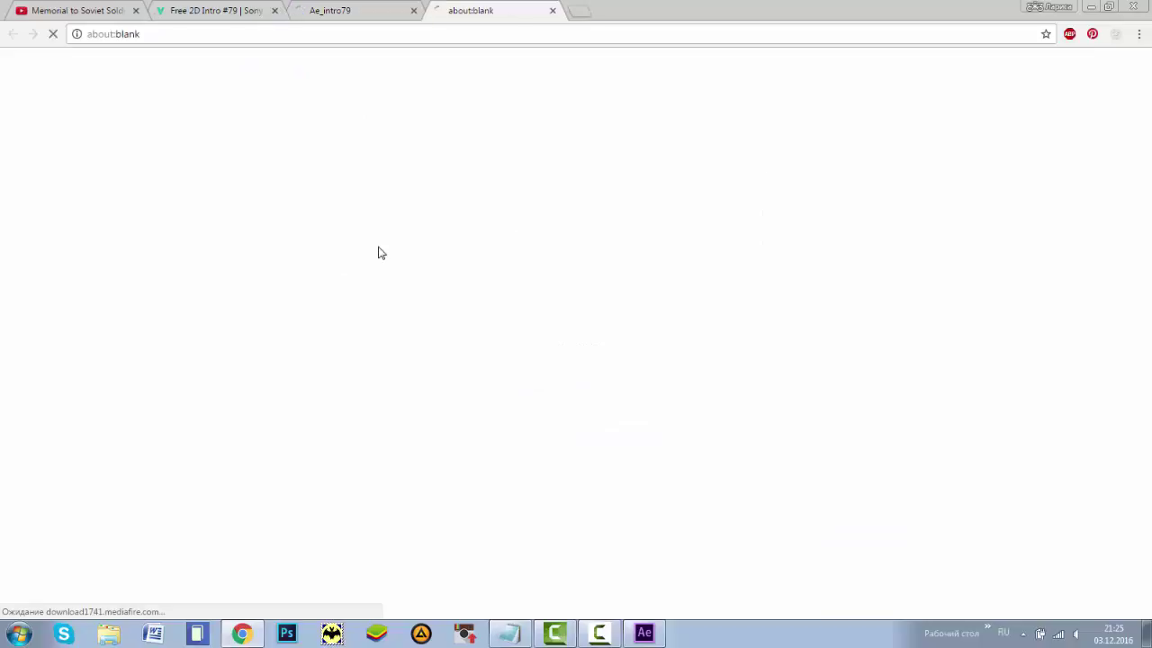
left_click(77, 347)
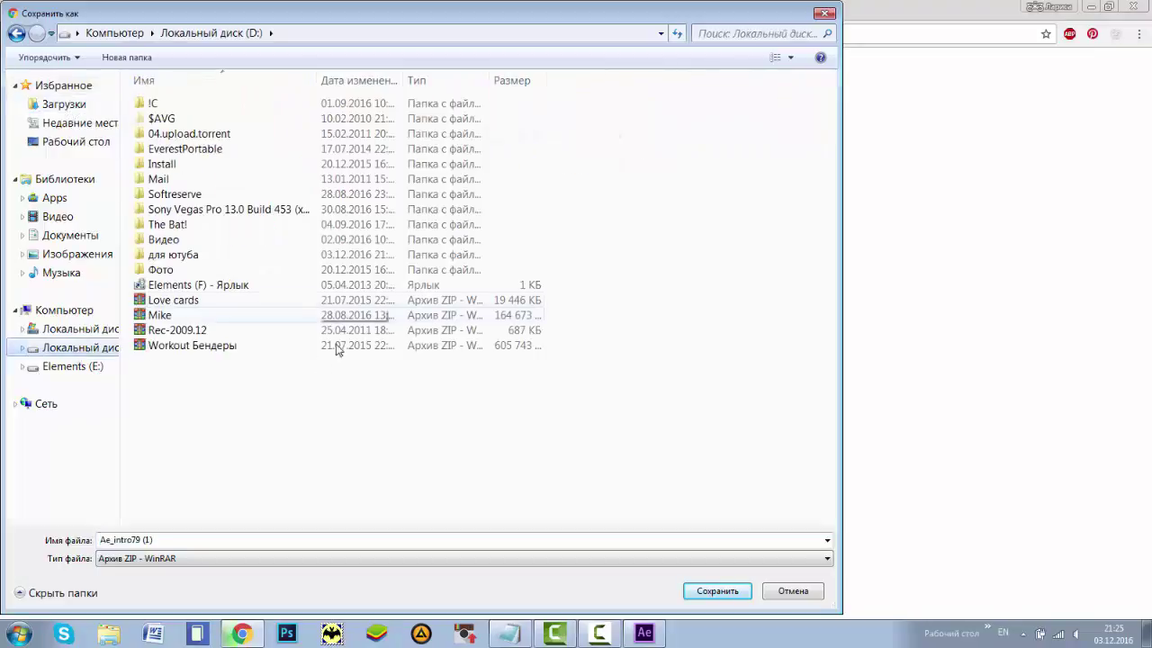
double_click(174, 258)
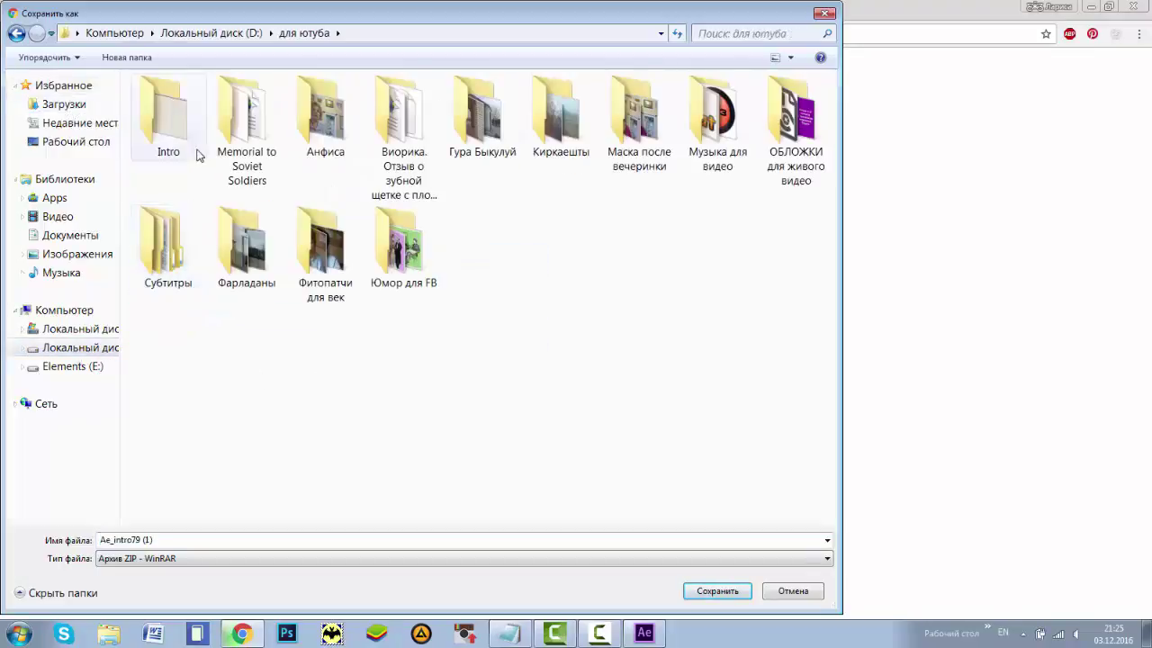
left_click(711, 598)
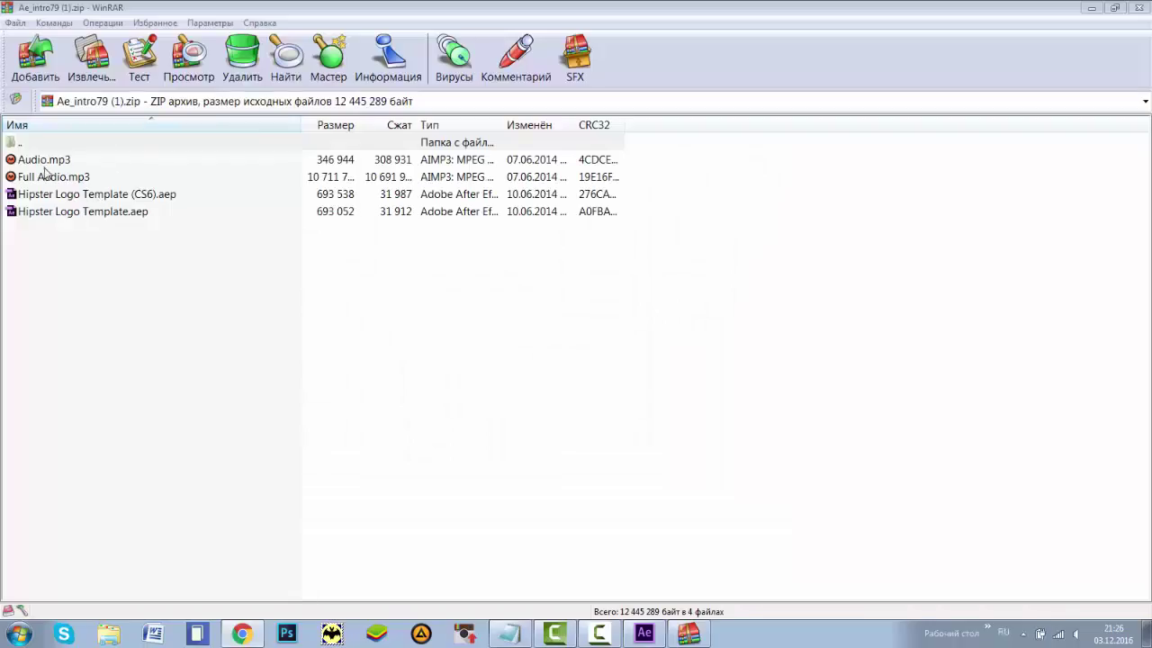
- Extract the archive's Hipster Logo Template files into the для ютуба folder with WinRAR
left_click(89, 71)
left_click(515, 208)
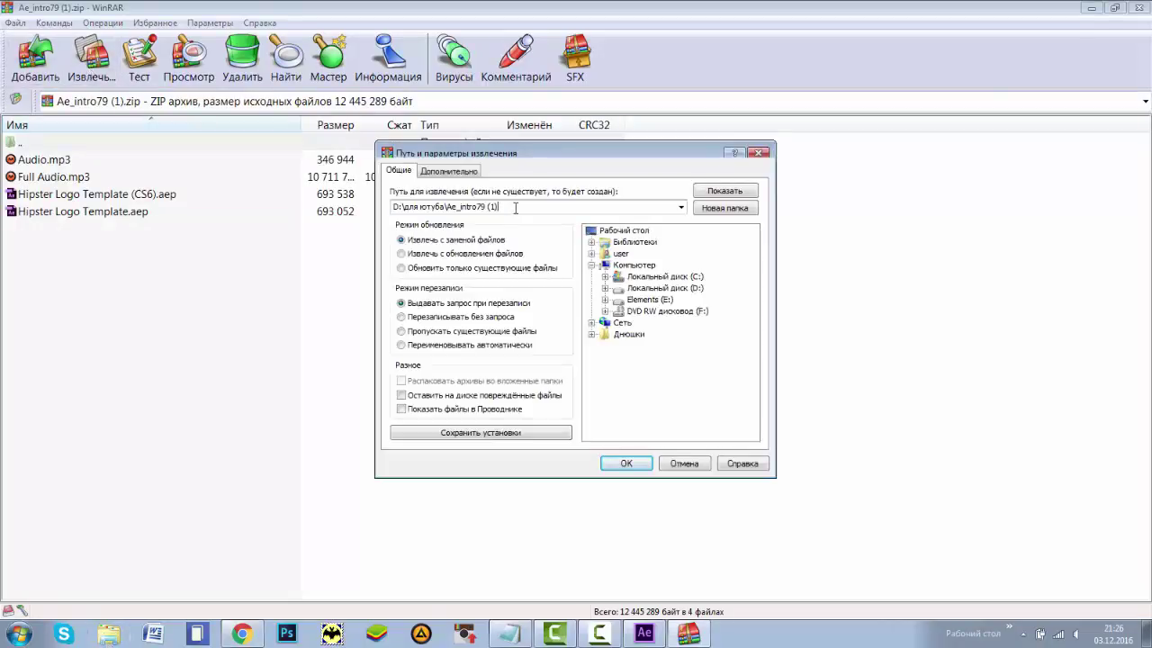
left_click(624, 463)
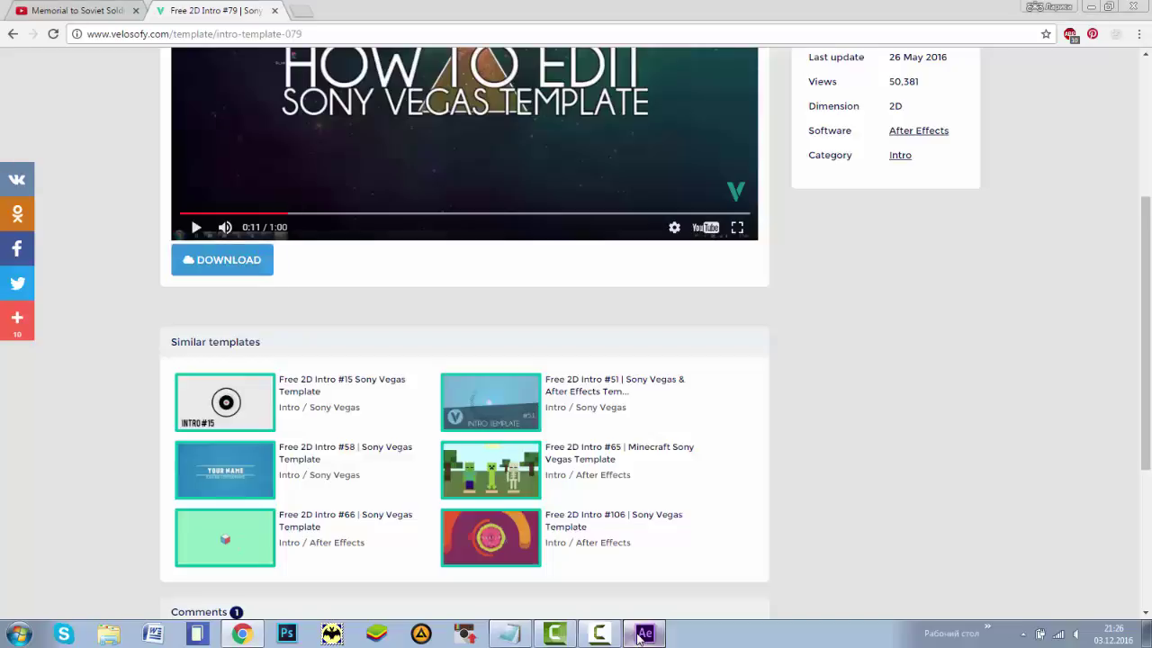
left_click(642, 634)
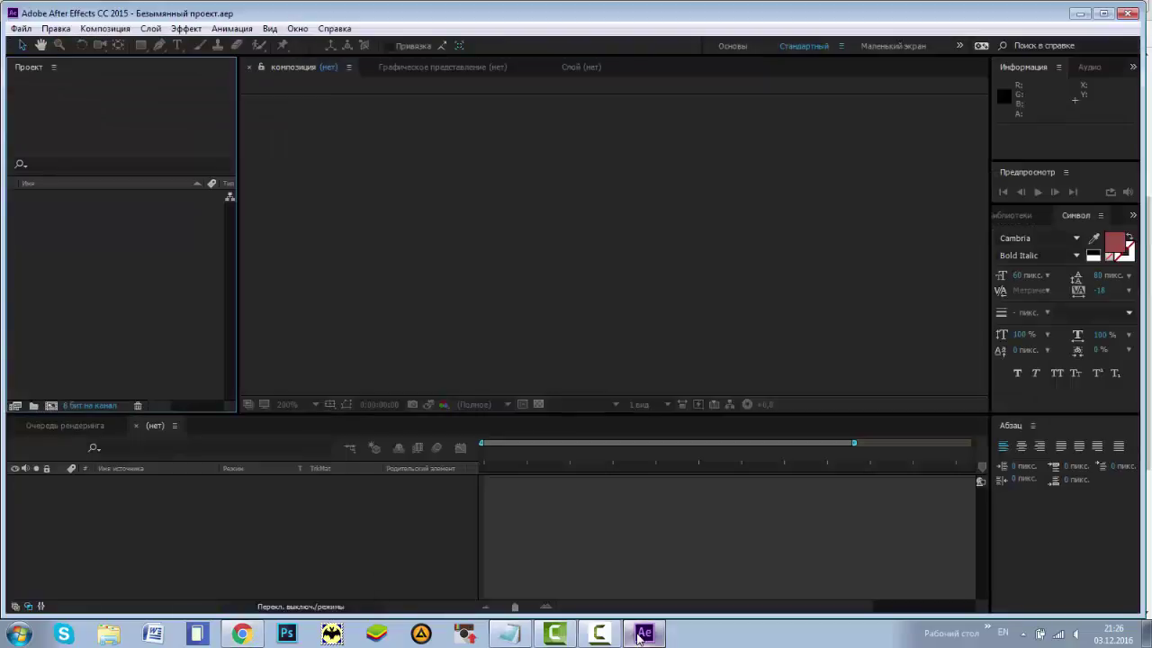
- Open Hipster Logo Template.aep from для ютуба\Ae_intro79 (1) and accept the version conversion
left_click(19, 29)
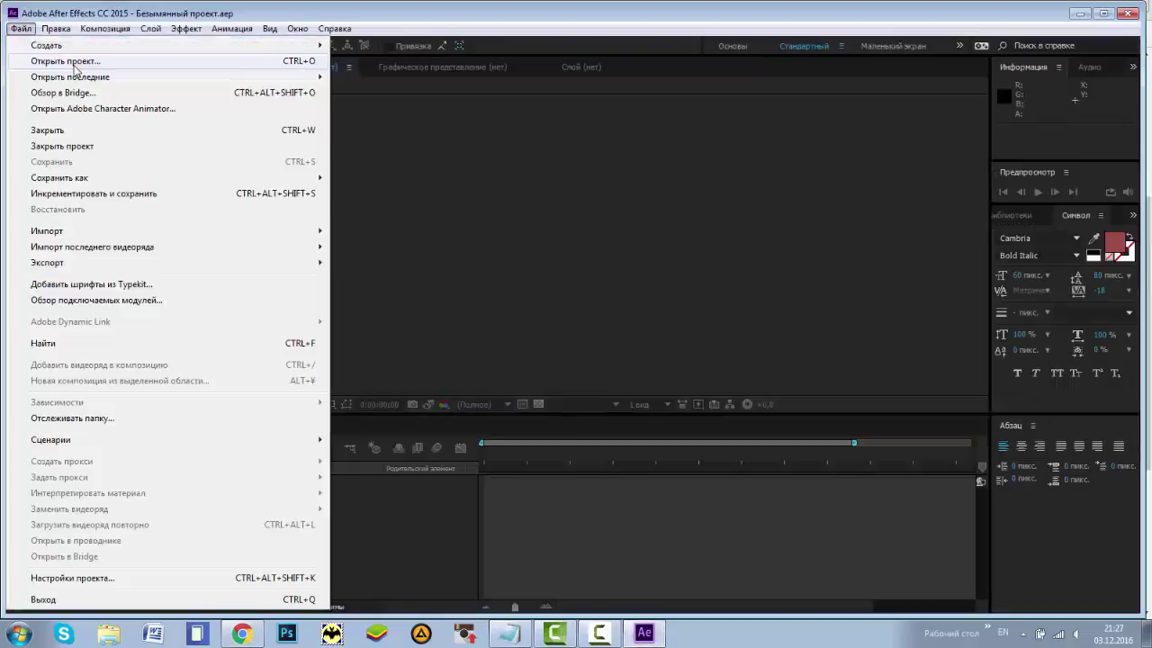
left_click(75, 62)
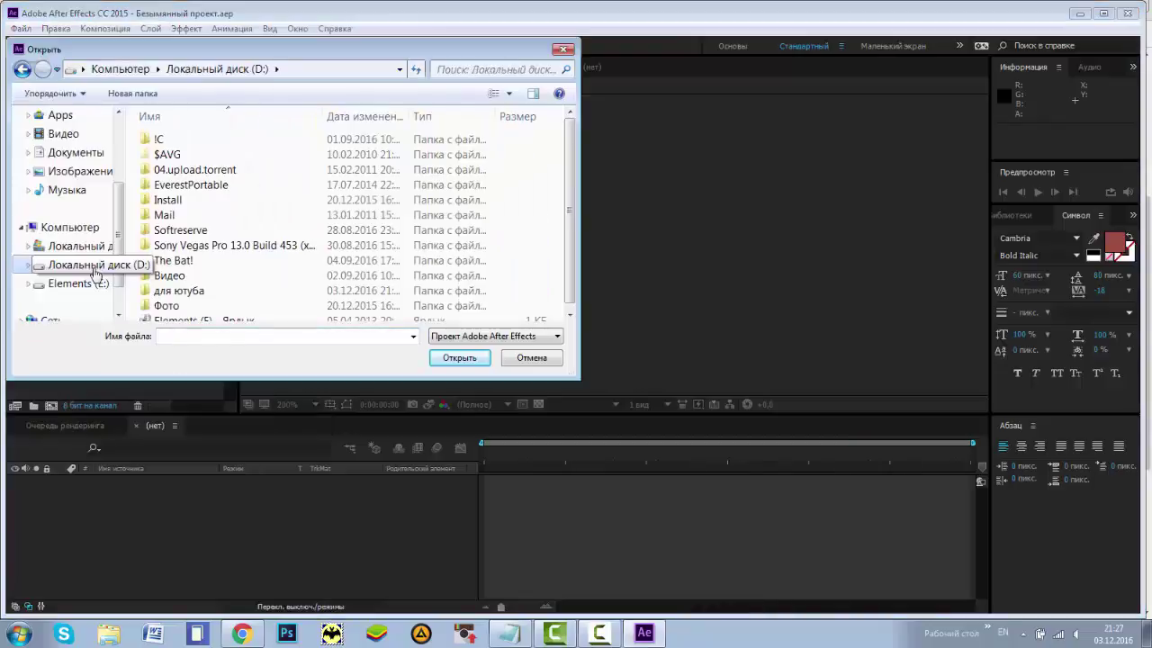
double_click(162, 291)
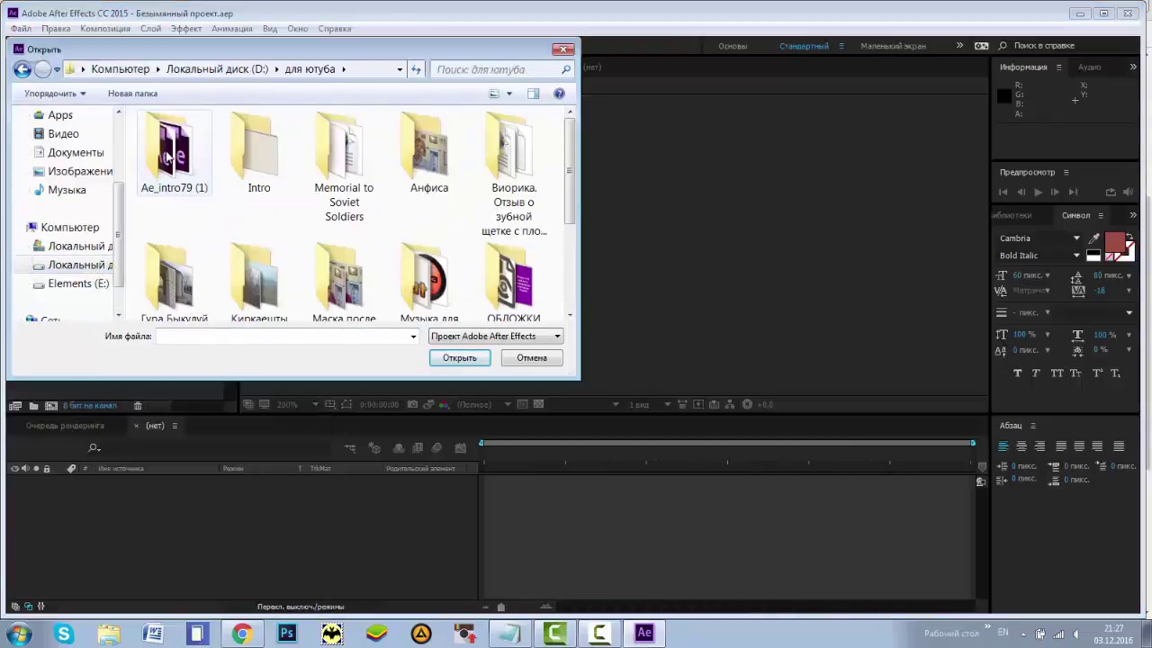
double_click(180, 144)
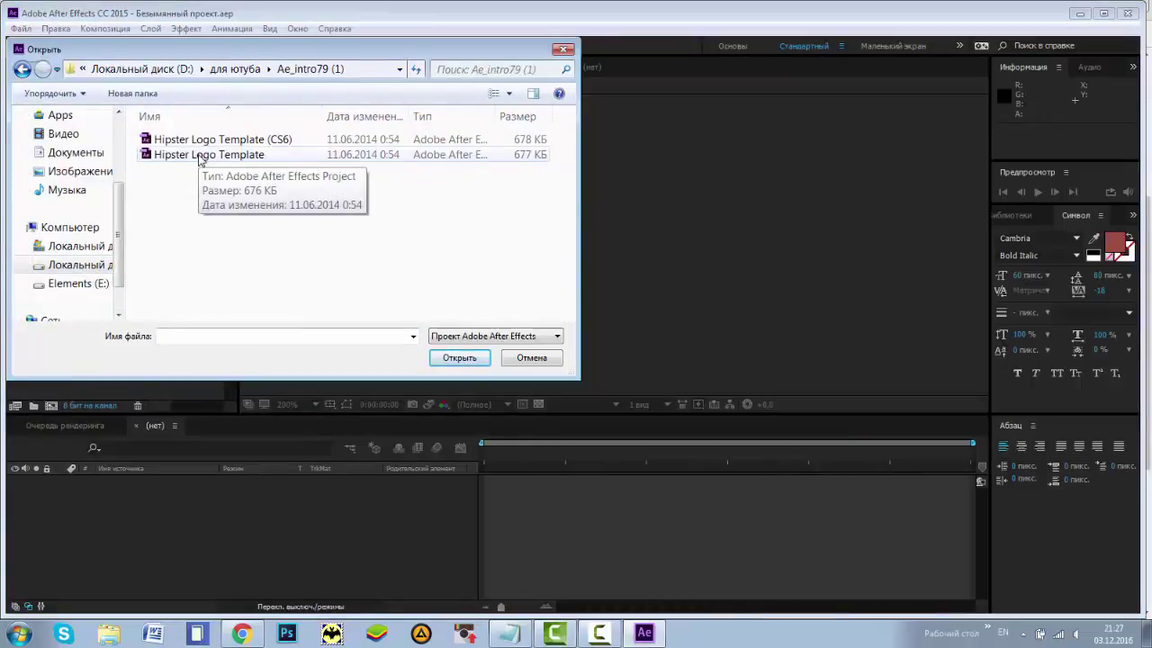
left_click(202, 155)
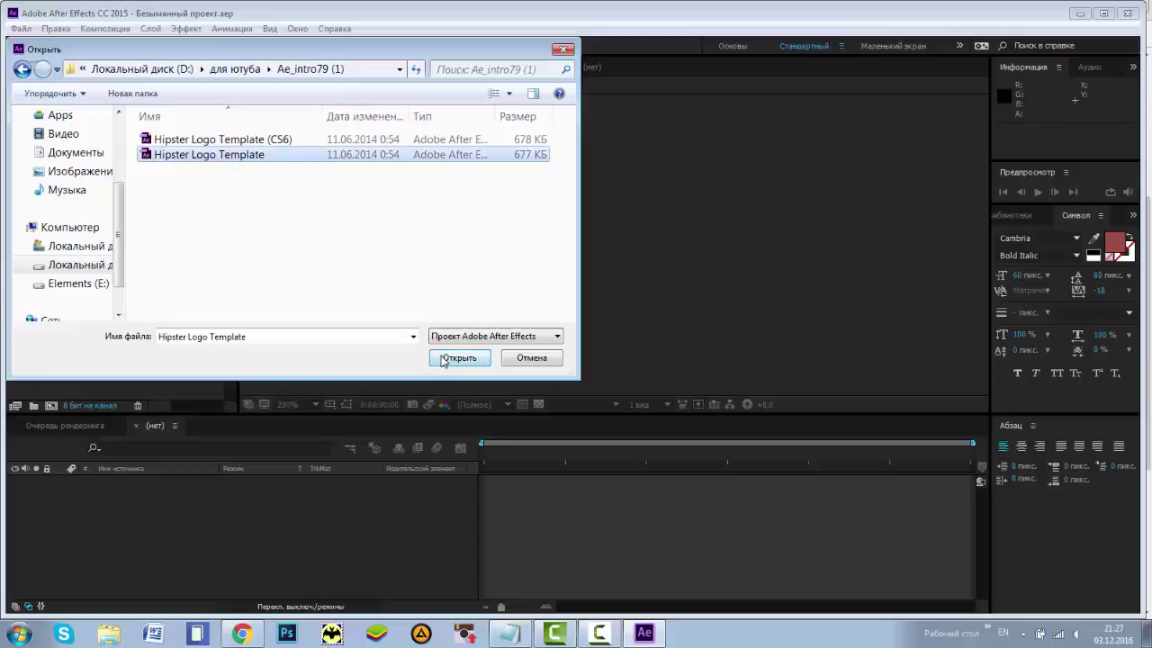
left_click(444, 360)
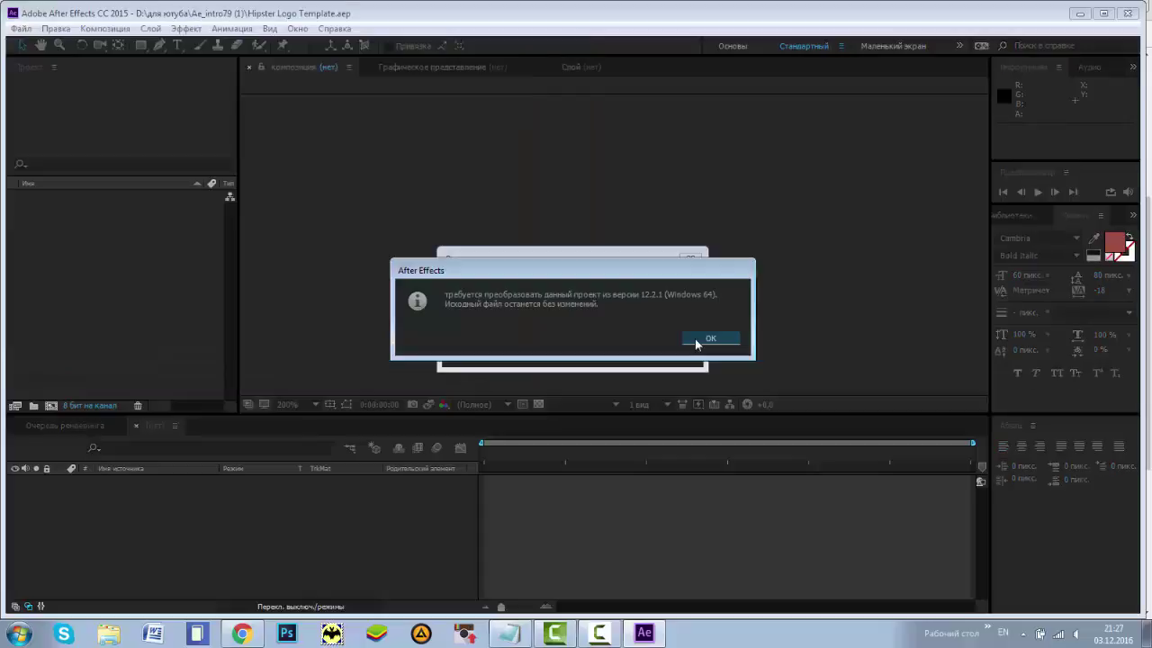
left_click(694, 339)
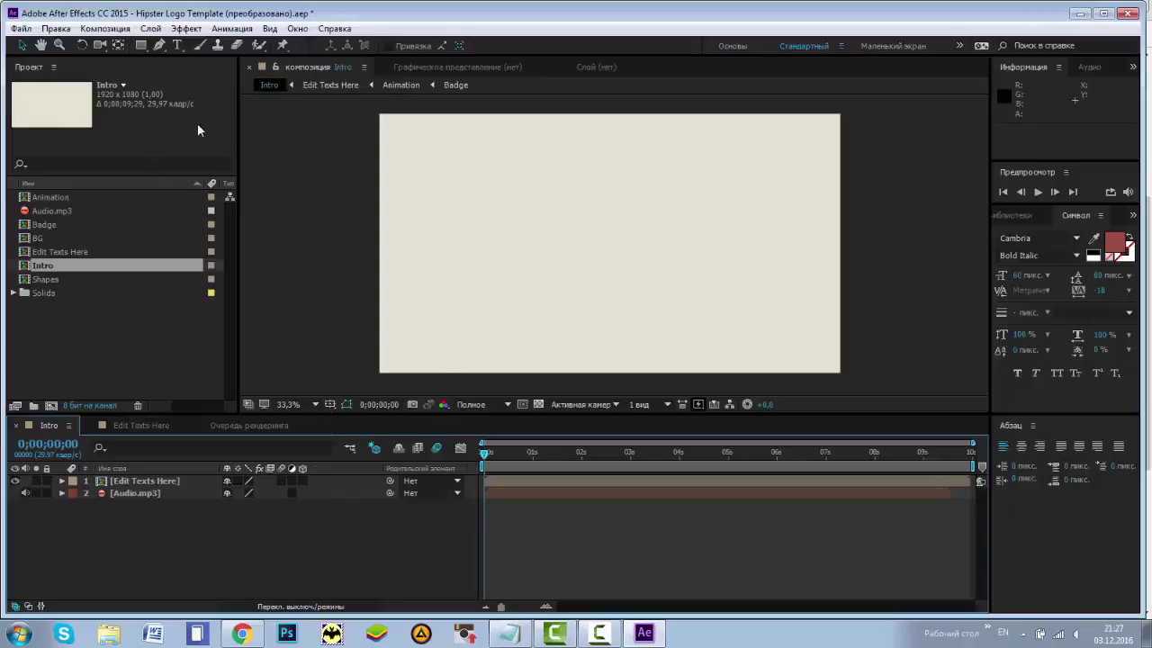
- View the Animation, Edit Texts Here, Render Queue and Intro compositions, then reach File > Import
left_click(37, 198)
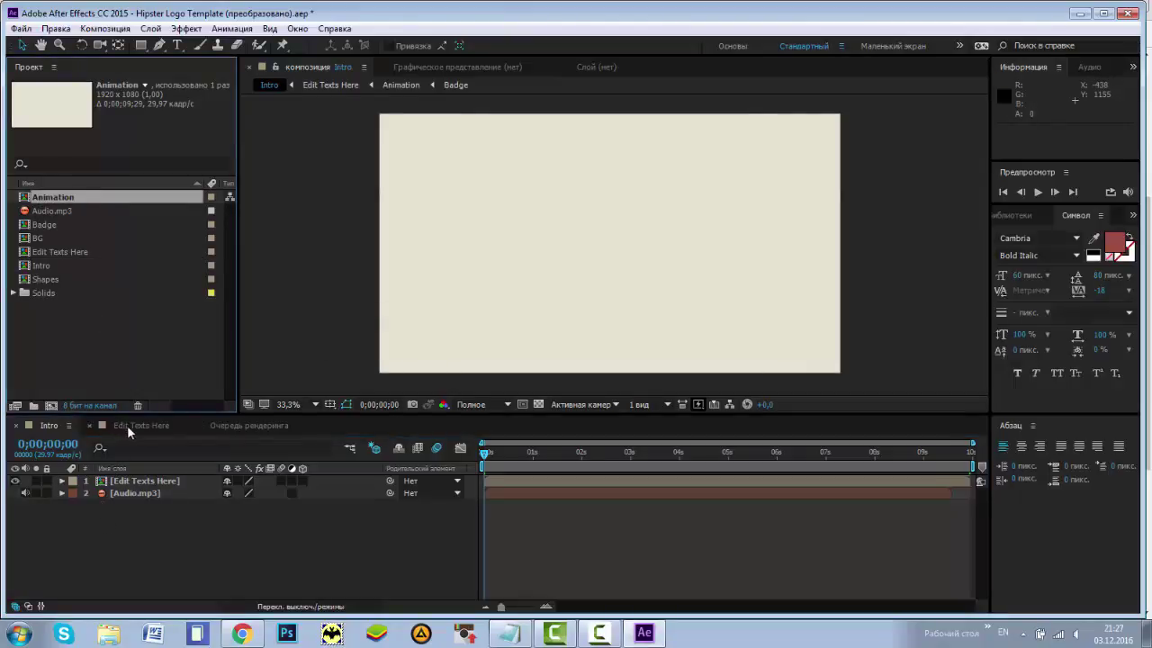
left_click(127, 424)
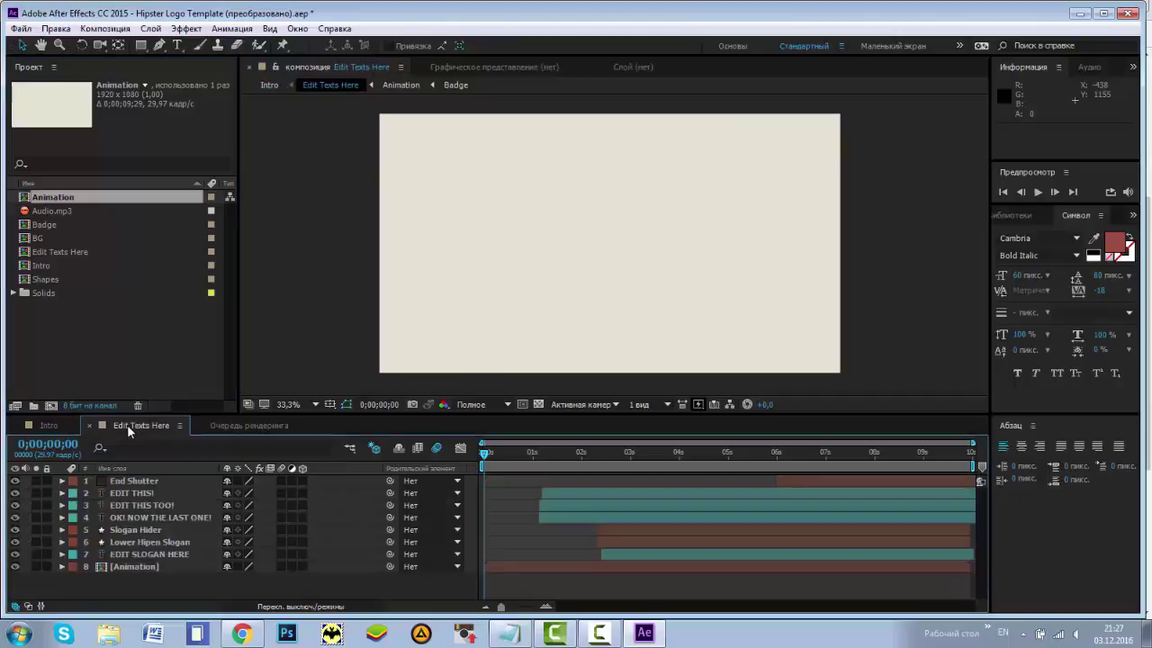
left_click(248, 426)
left_click(49, 425)
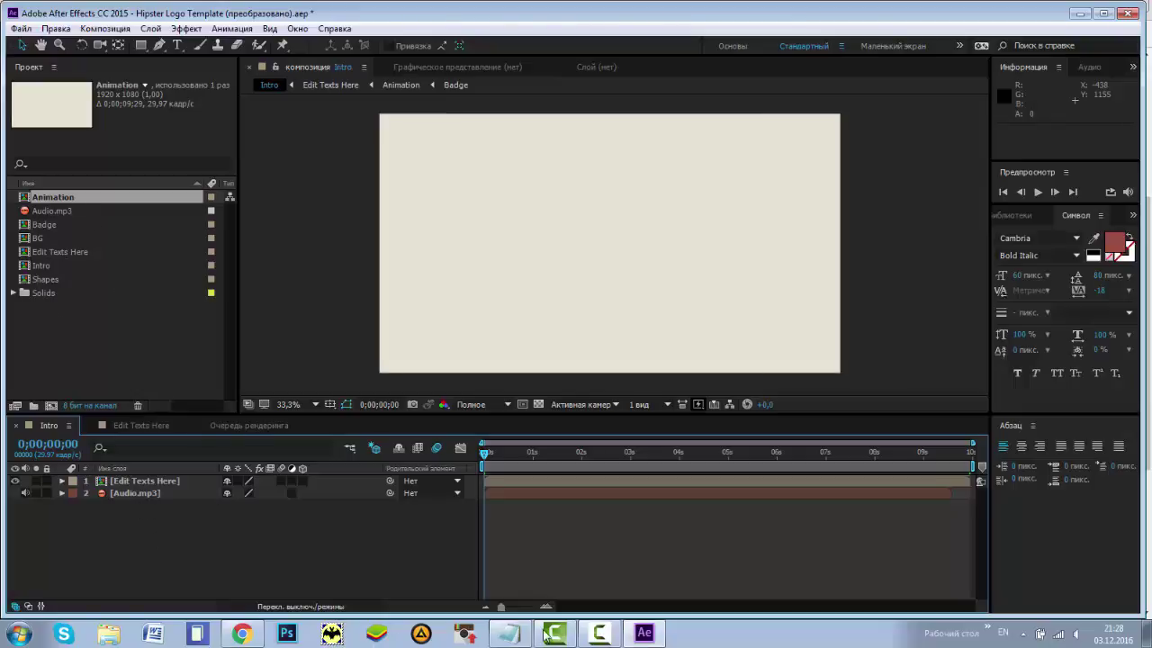
left_click(21, 28)
mouse_move(40, 236)
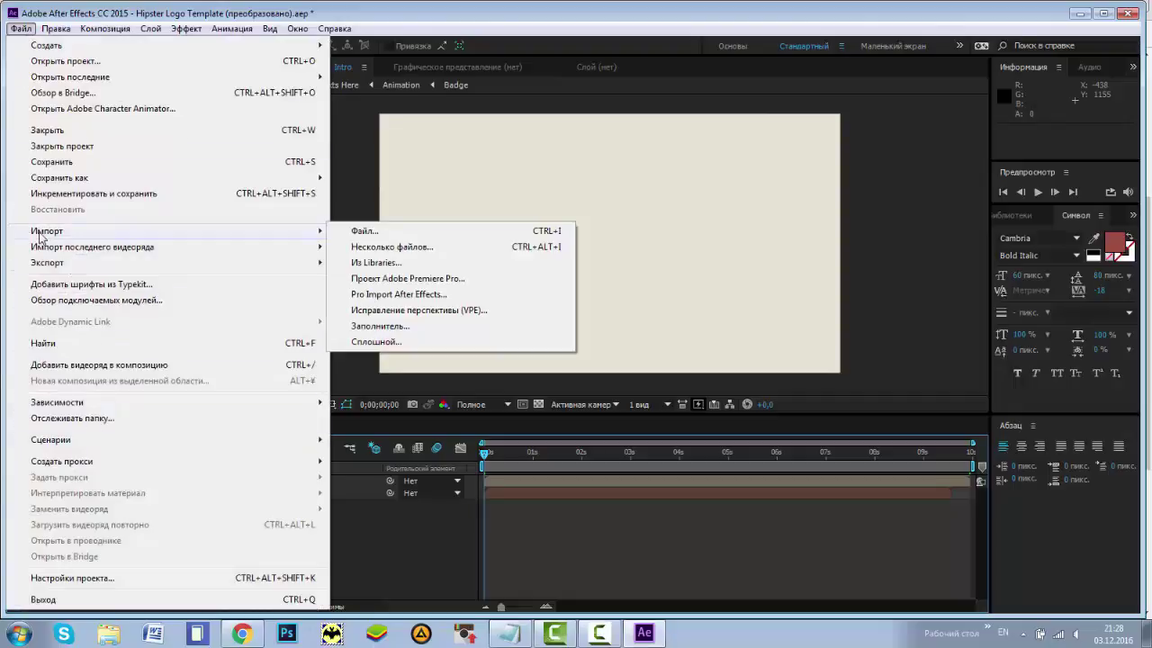
- Import the 990 x 990 PNG 'Логотип канала для АННОТАЦИИ на YouTube.png' into the project
left_click(378, 235)
left_click_drag(695, 173, 695, 334)
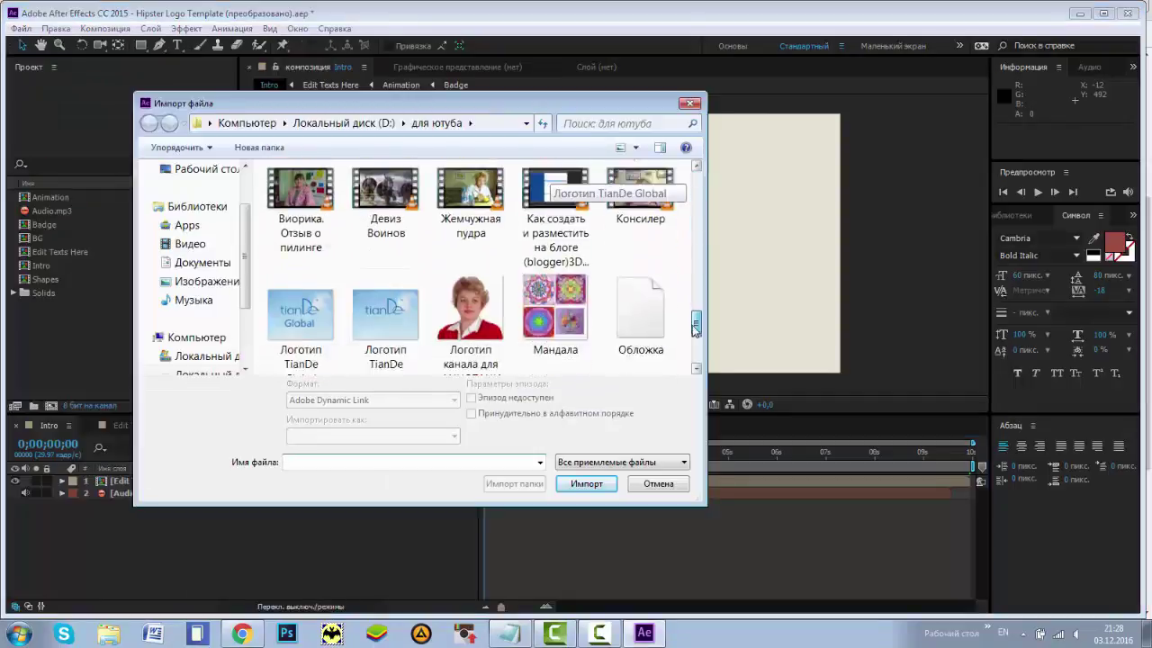
left_click(471, 270)
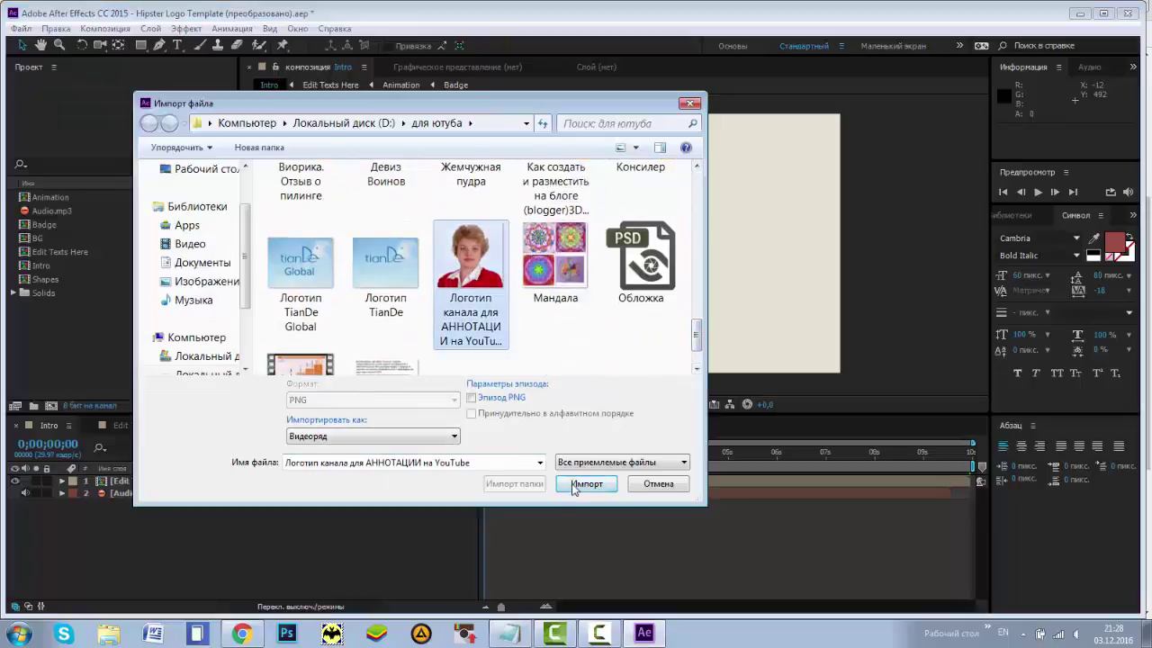
left_click(587, 485)
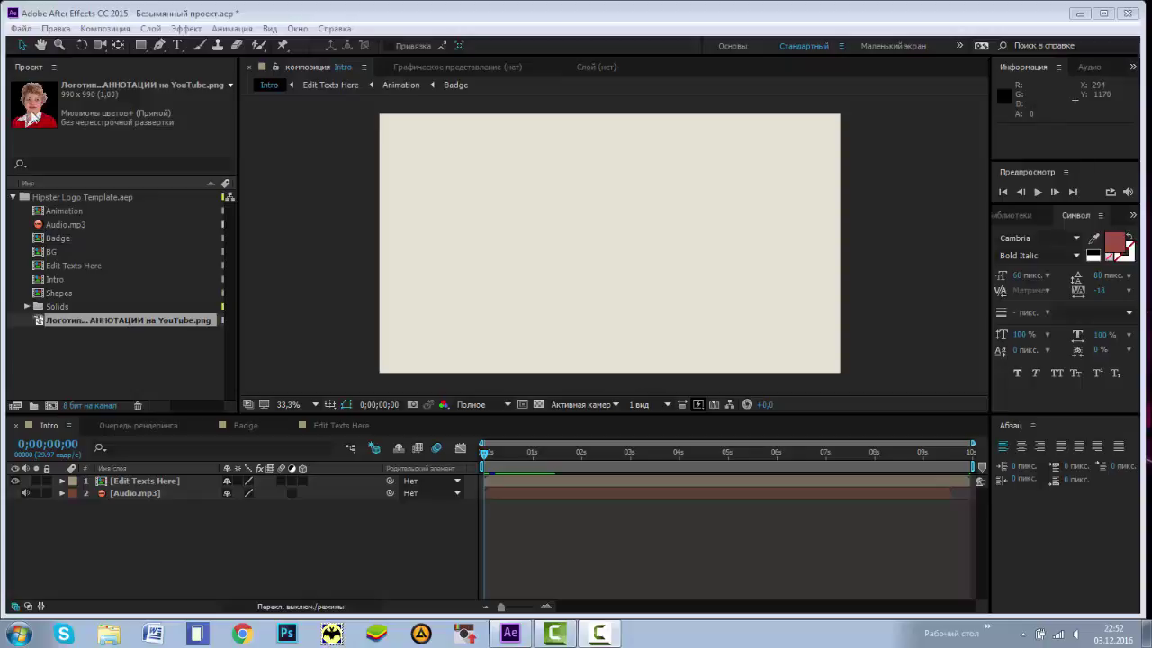
- At 5 s in Badge, hide layers D, C, B, A, Shape Layer 5 and Shape Layer 4
left_click(247, 426)
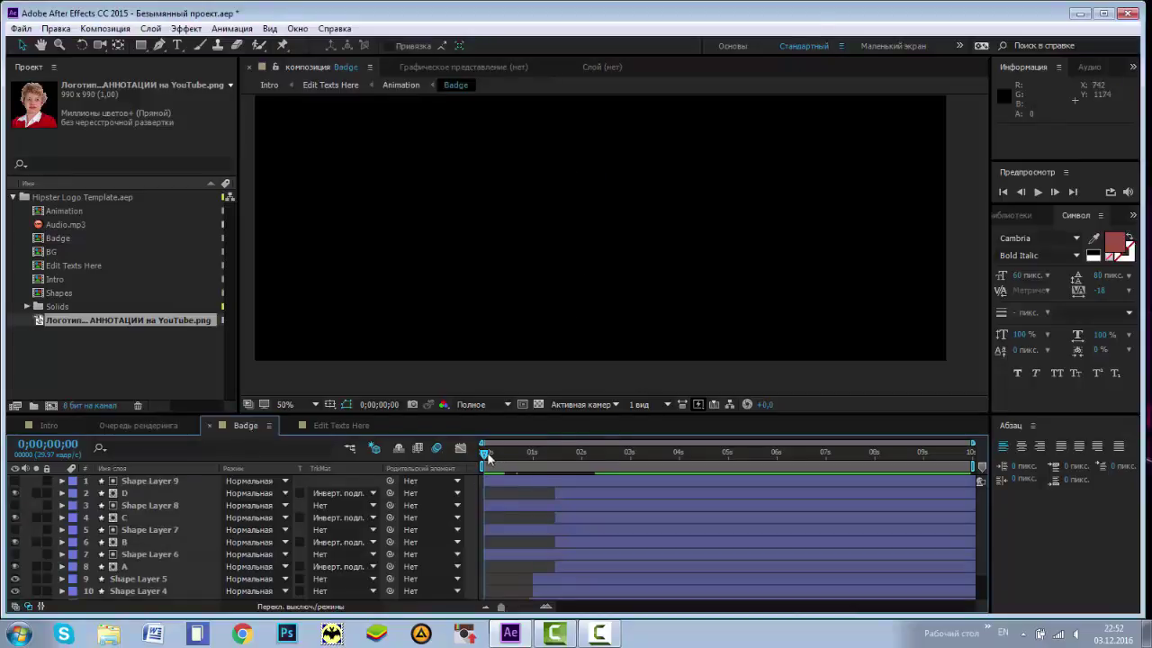
left_click_drag(496, 451, 731, 471)
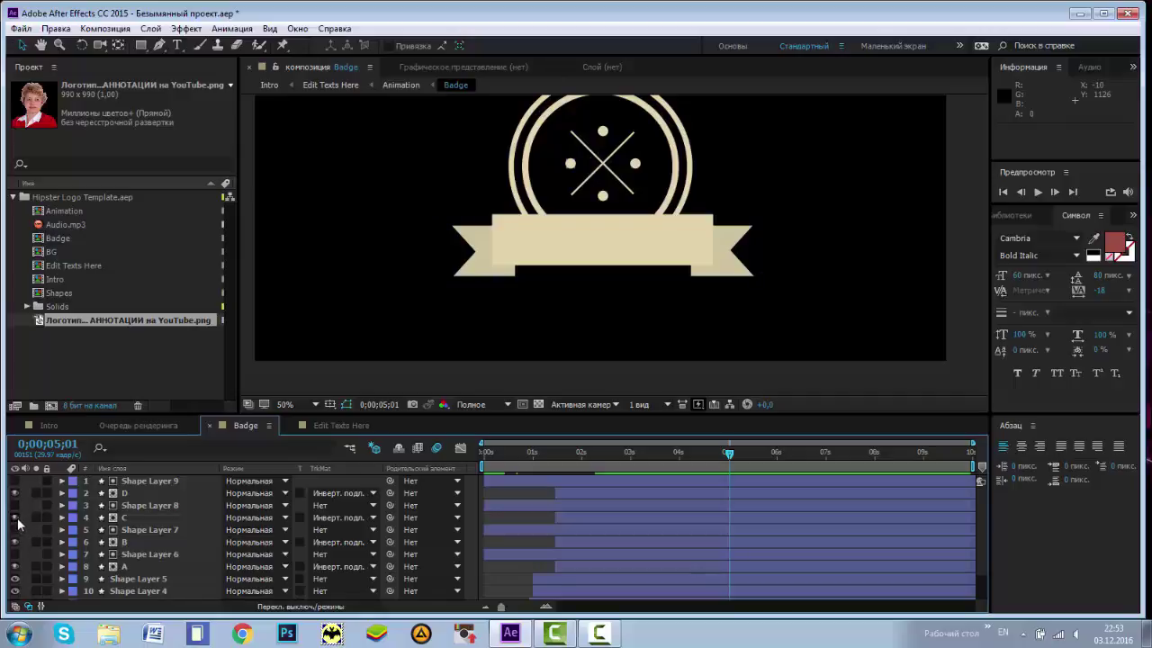
left_click(15, 517)
left_click(15, 493)
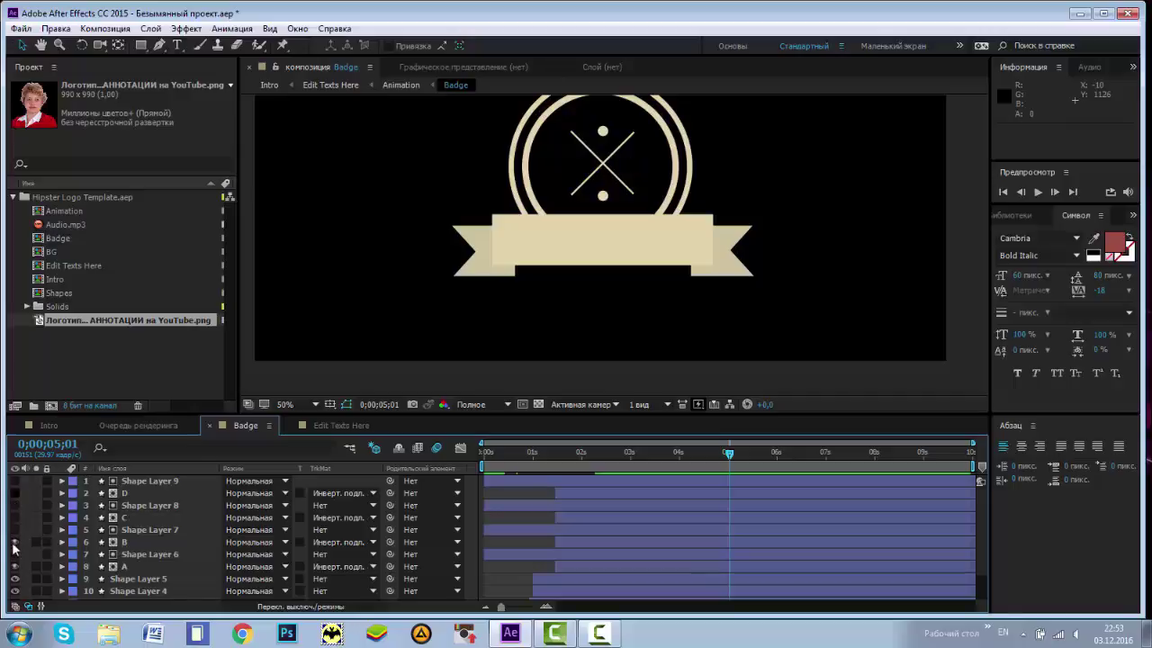
left_click(15, 542)
left_click(15, 566)
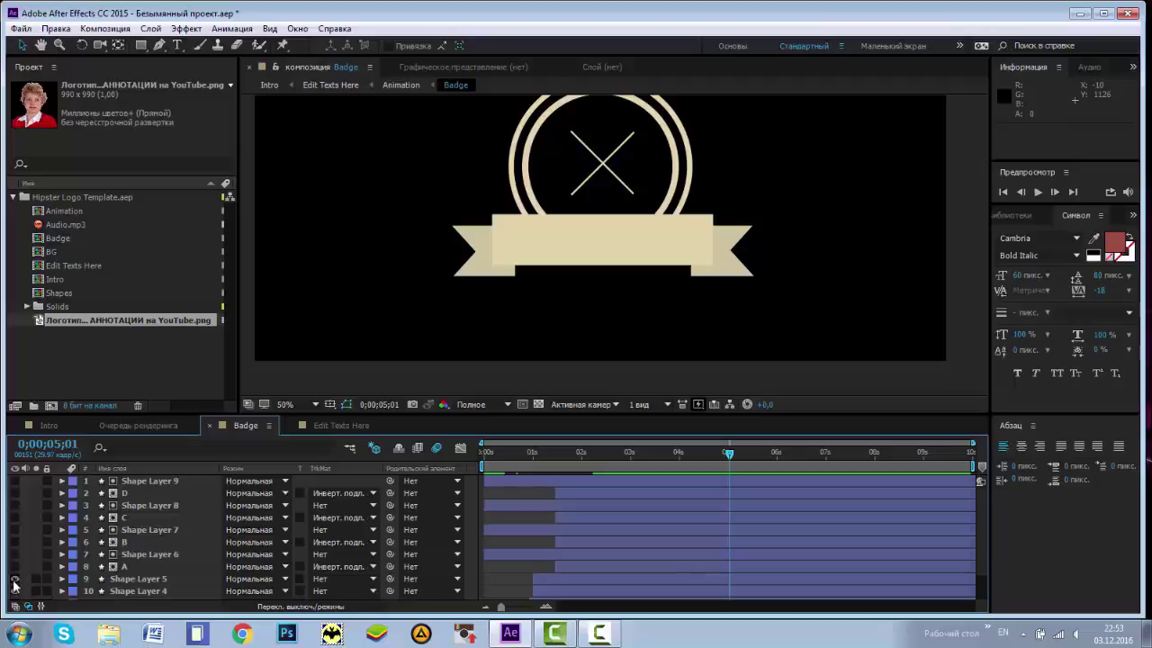
left_click(15, 578)
left_click(15, 592)
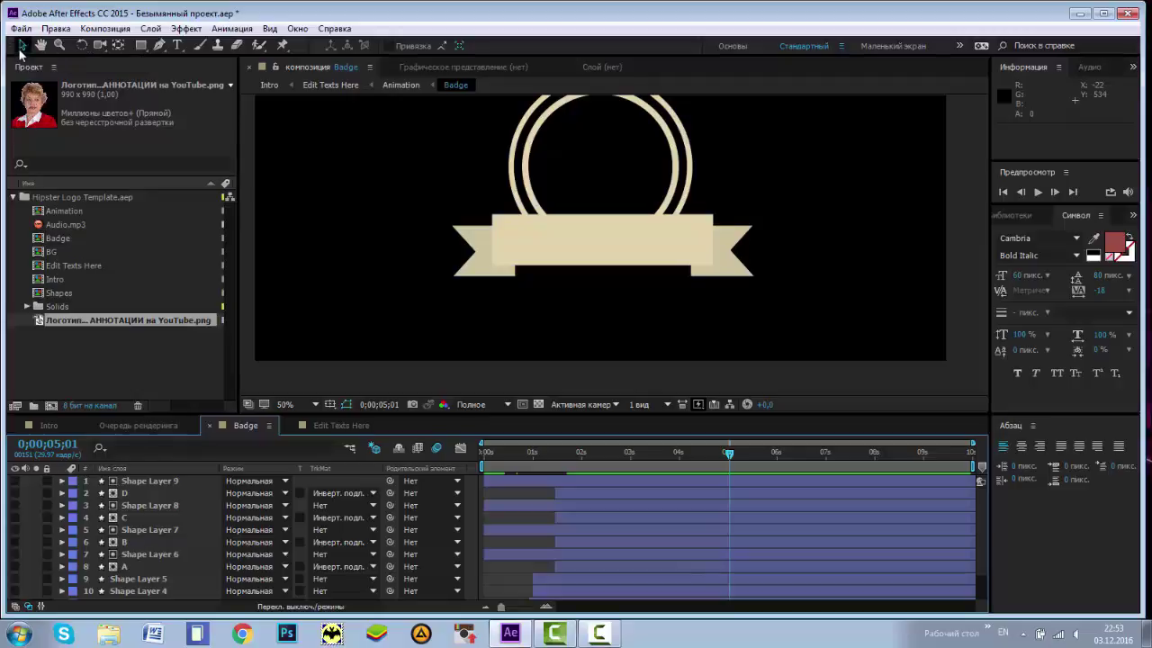
- Place the portrait PNG into the Badge composition and reveal its Transform properties
left_click_drag(32, 115, 607, 183)
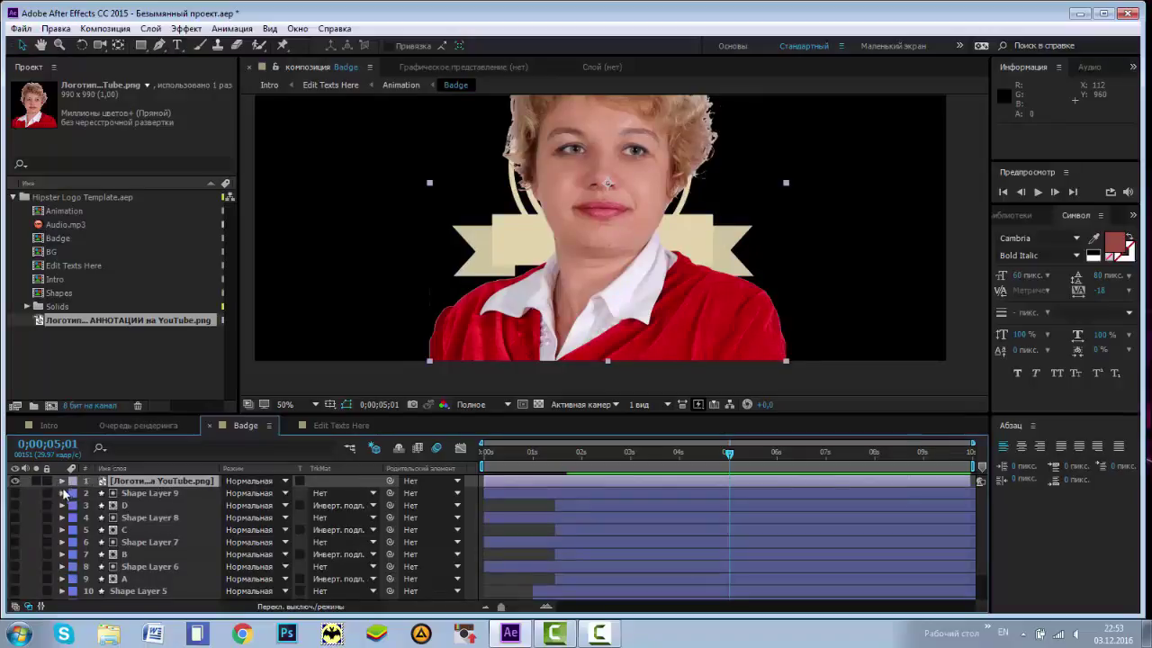
left_click(62, 484)
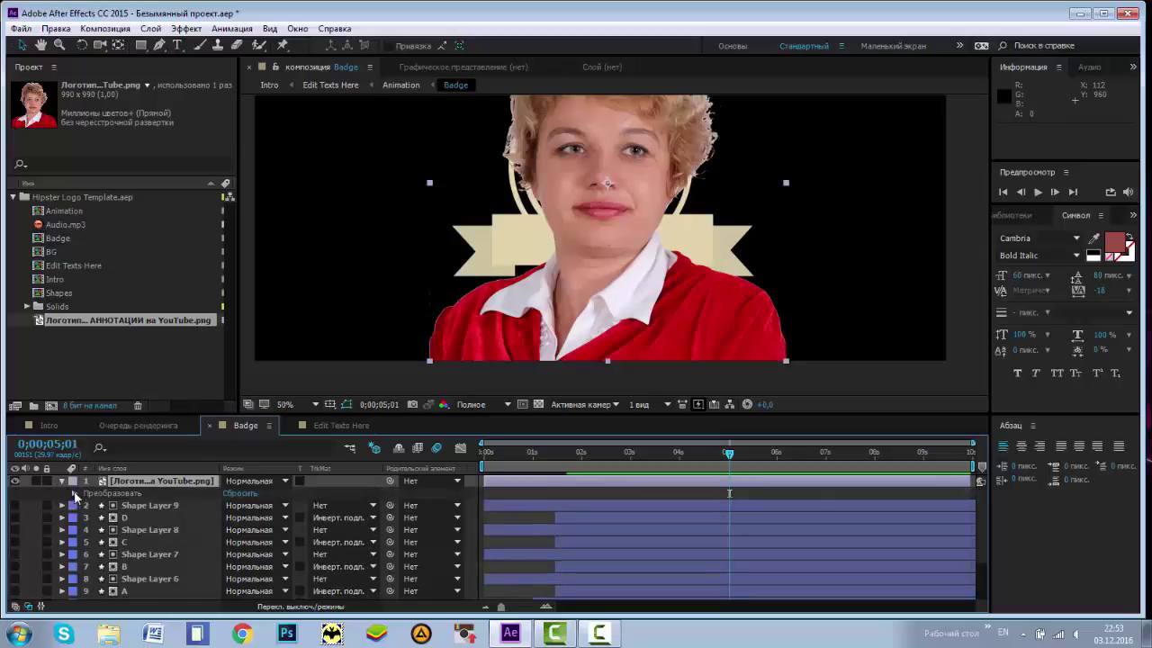
left_click(74, 492)
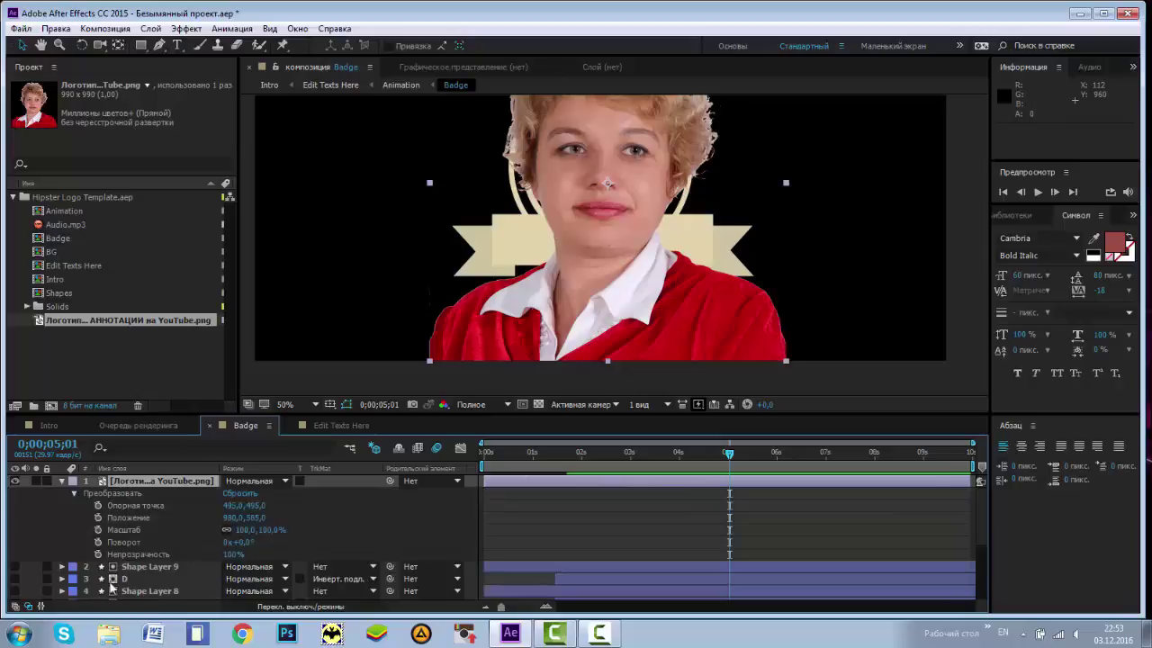
- Scale the portrait to 30% and move it up into the rings at 958,525
left_click(245, 530)
type("80")
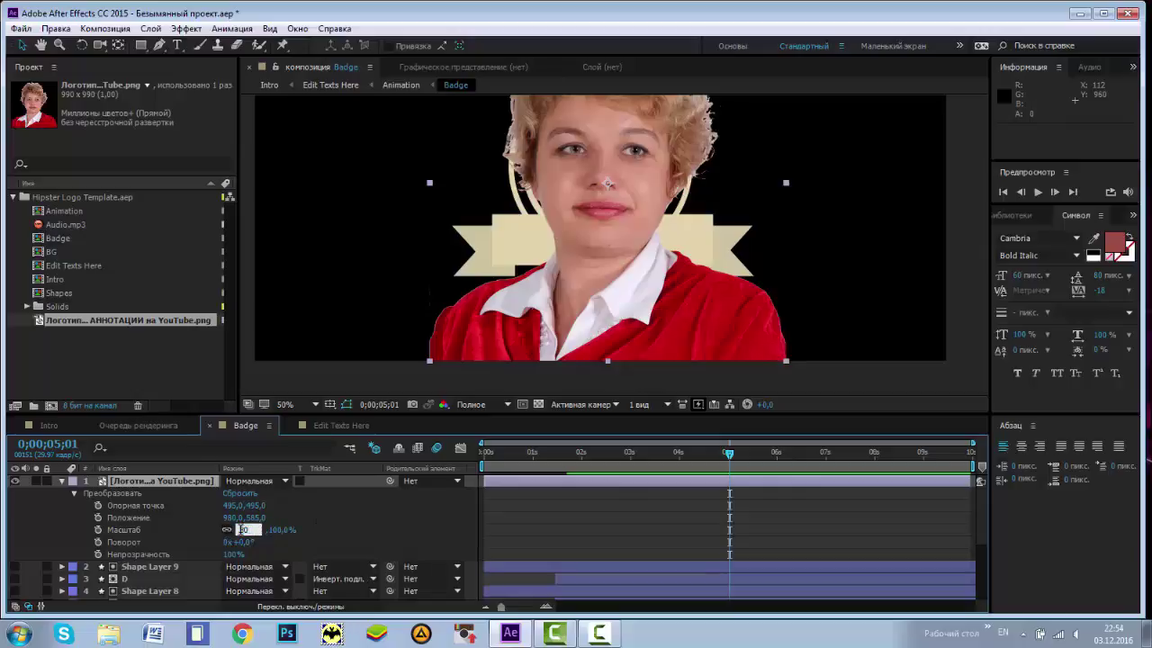
key("Return")
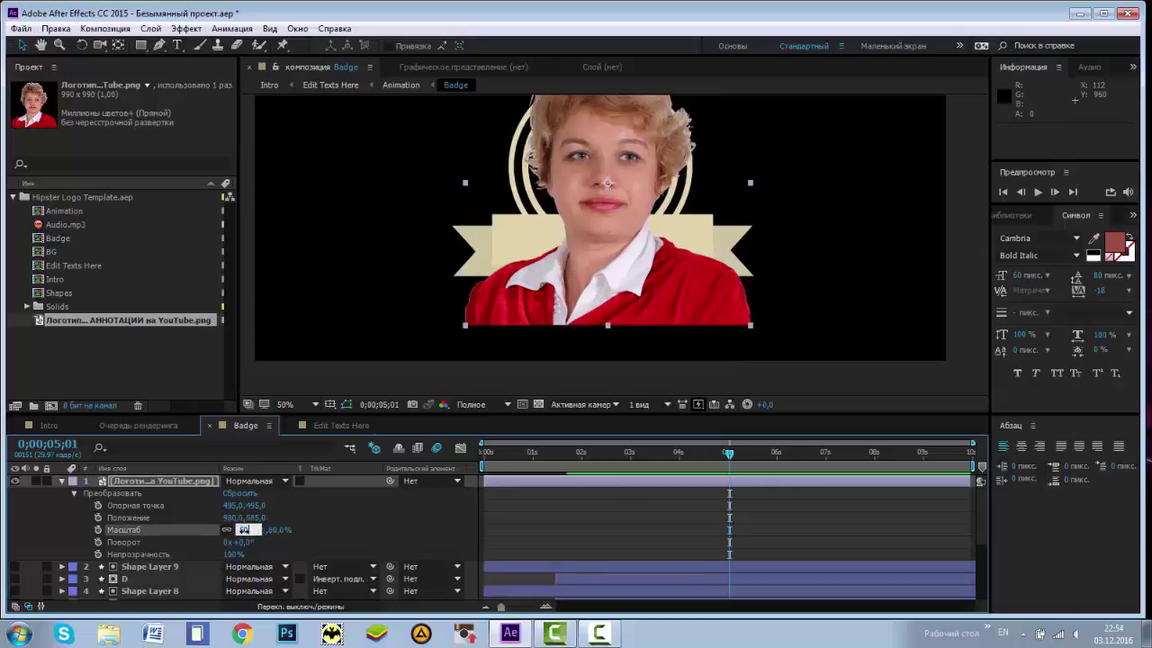
type("58")
key("Return")
left_click(240, 530)
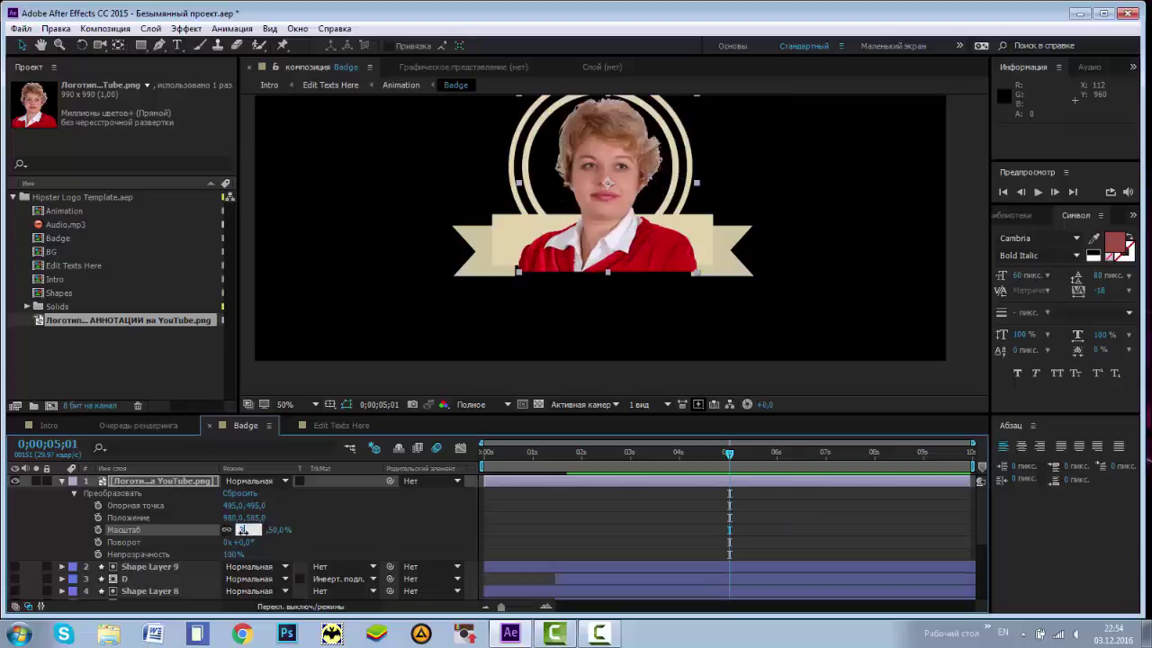
type("30")
key("Return")
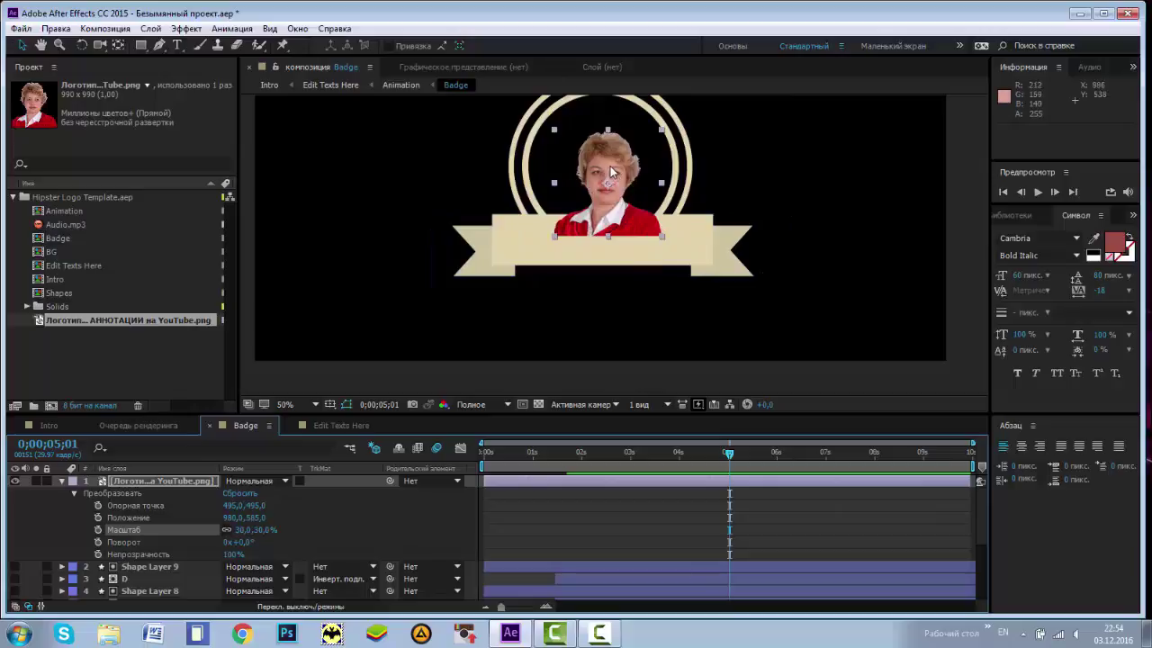
left_click_drag(611, 177, 602, 150)
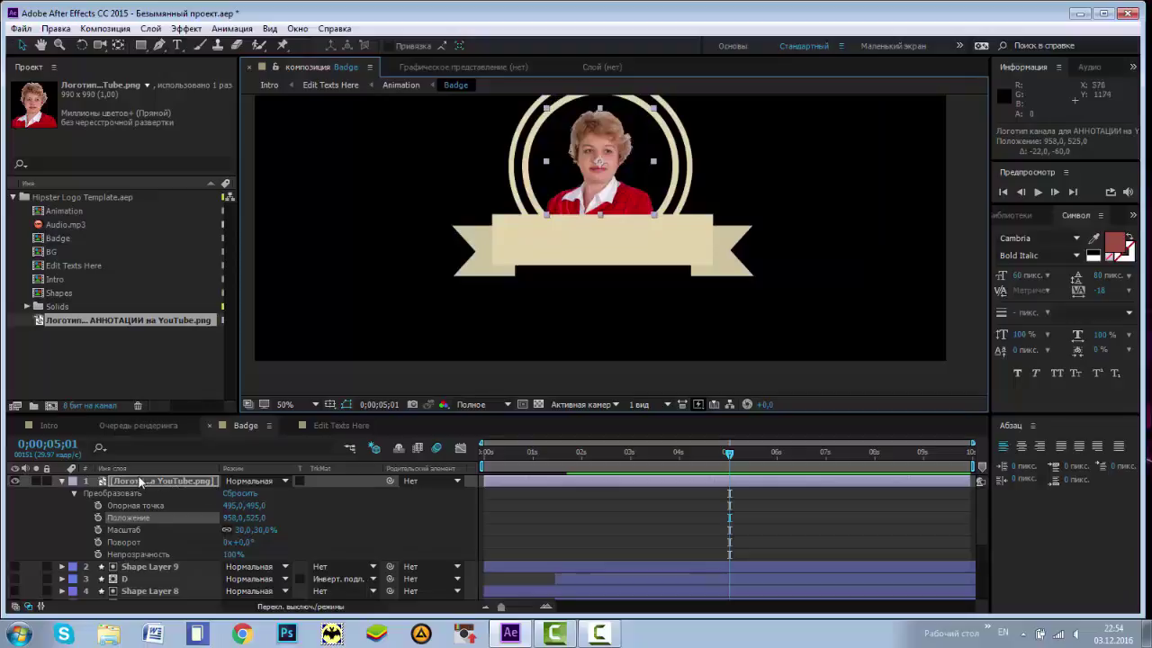
left_click(62, 482)
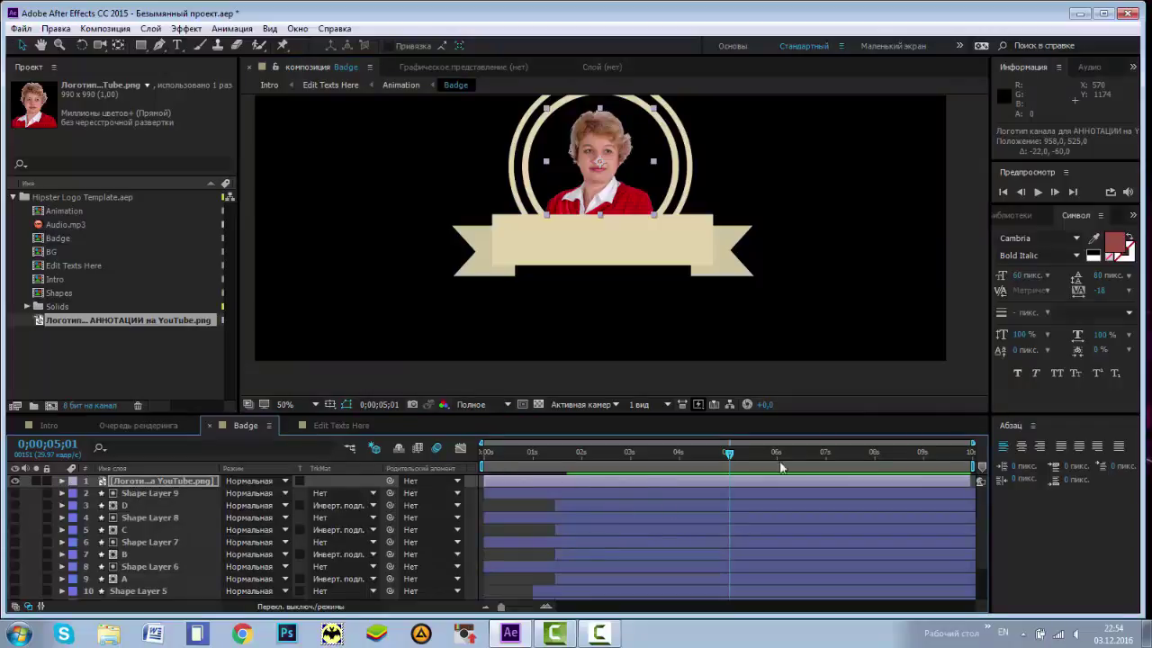
- Scrub the Badge timeline to check the badge at several moments of the animation
left_click(654, 452)
left_click(501, 455)
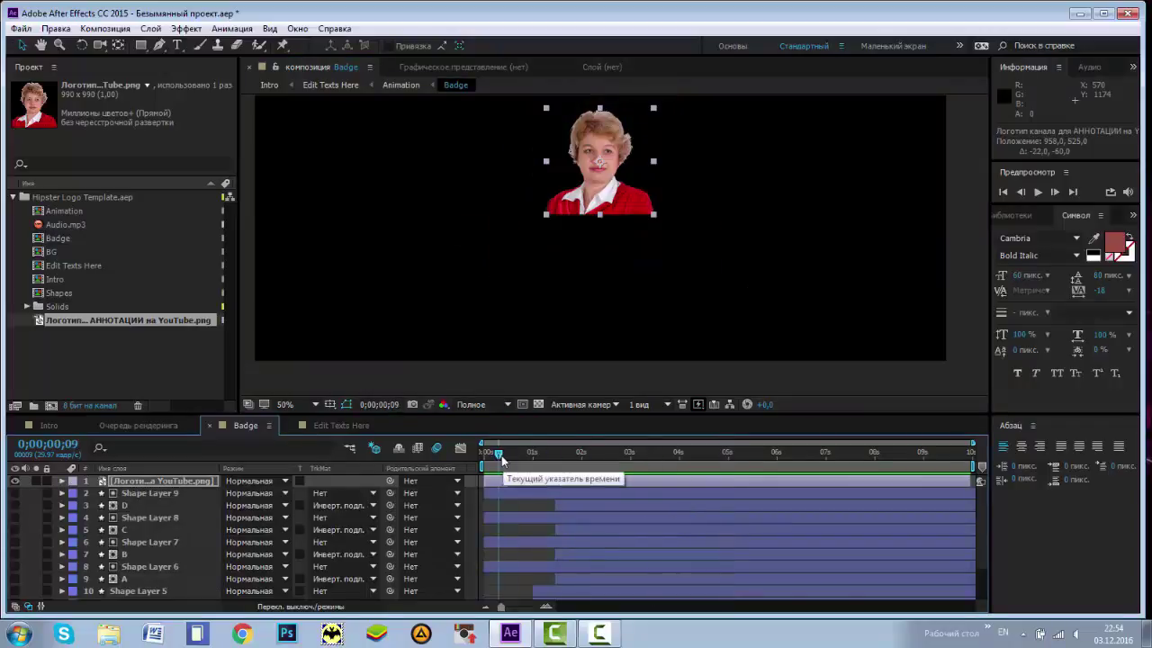
left_click(629, 456)
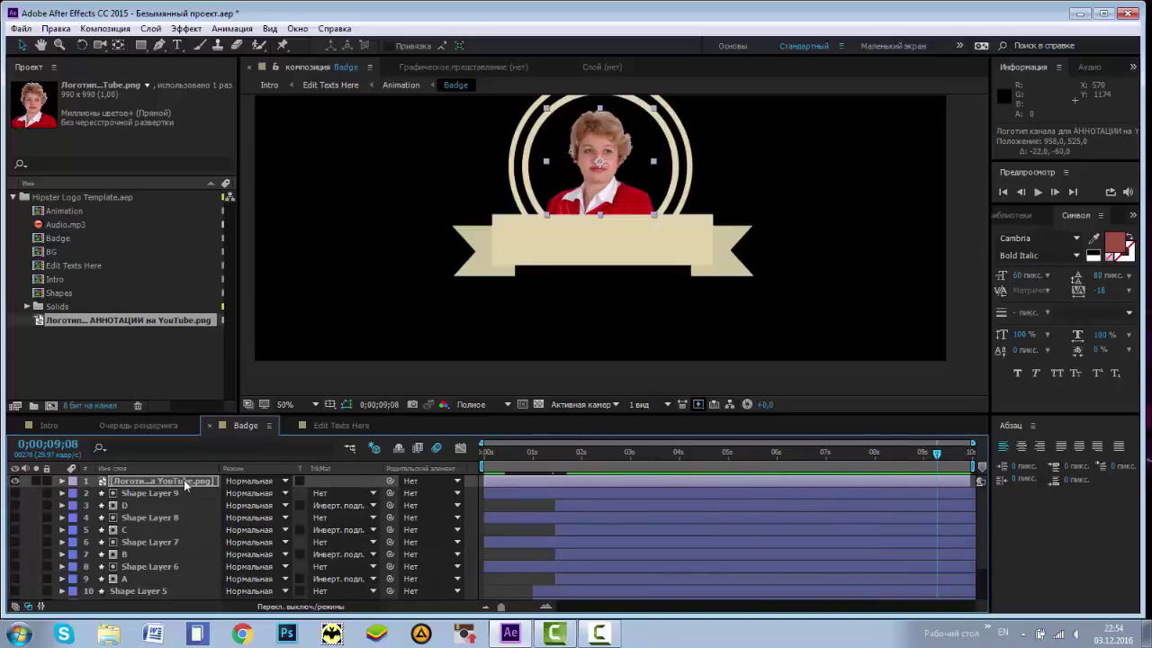
- Move the portrait to layer 14 at the stack bottom, then open Edit Texts Here
left_click_drag(180, 480, 165, 601)
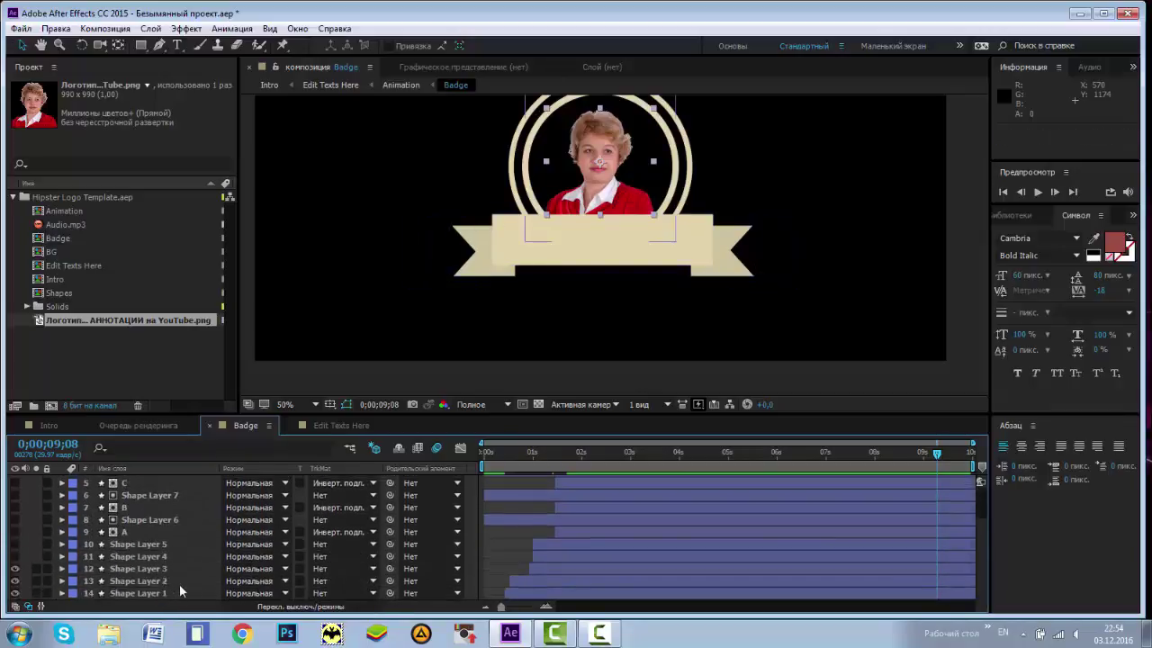
left_click_drag(165, 601, 179, 584)
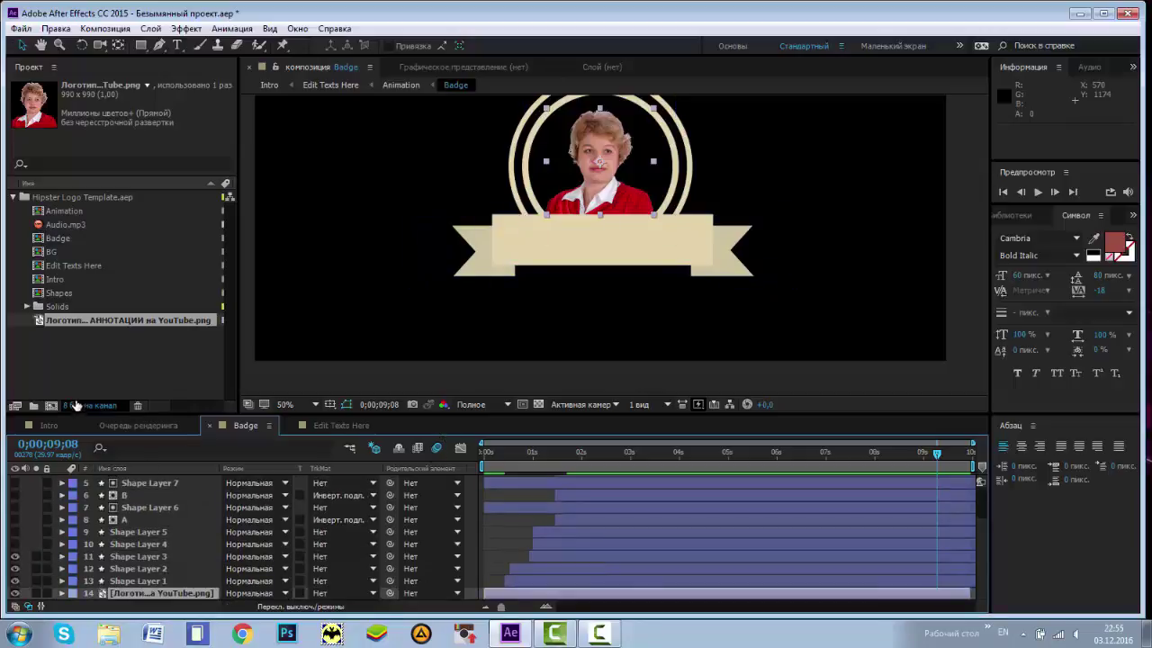
left_click(338, 426)
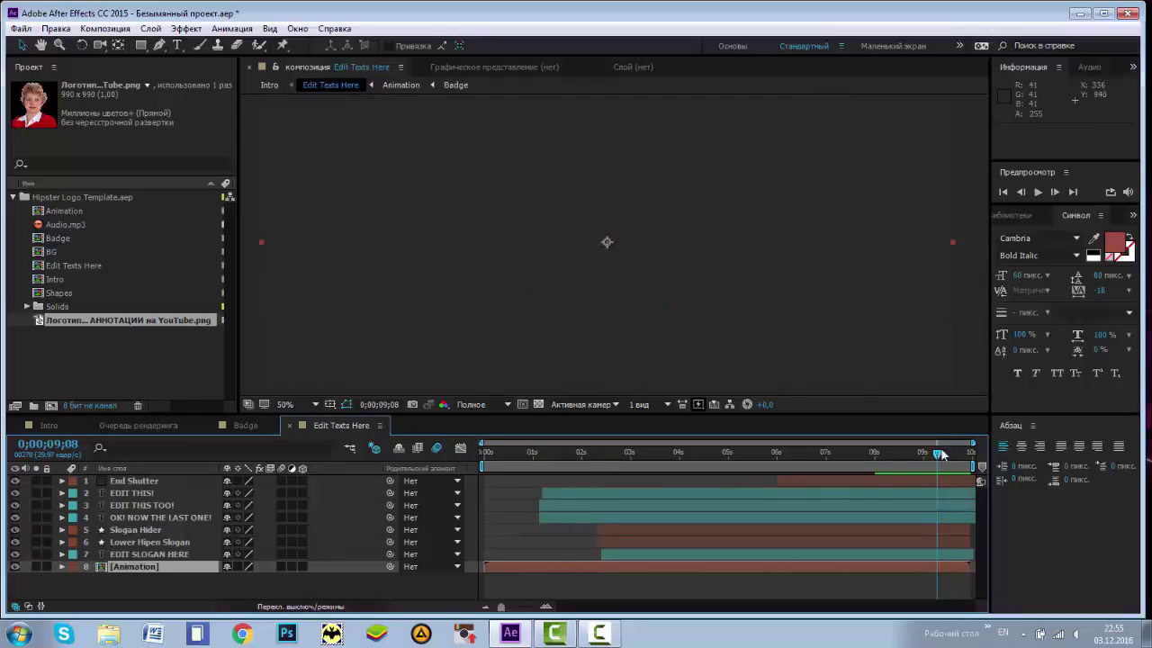
- At frame 4;24, identify layer 7 as the slogan layer, then expand and select EDIT SLOGAN HERE
left_click_drag(936, 454, 718, 455)
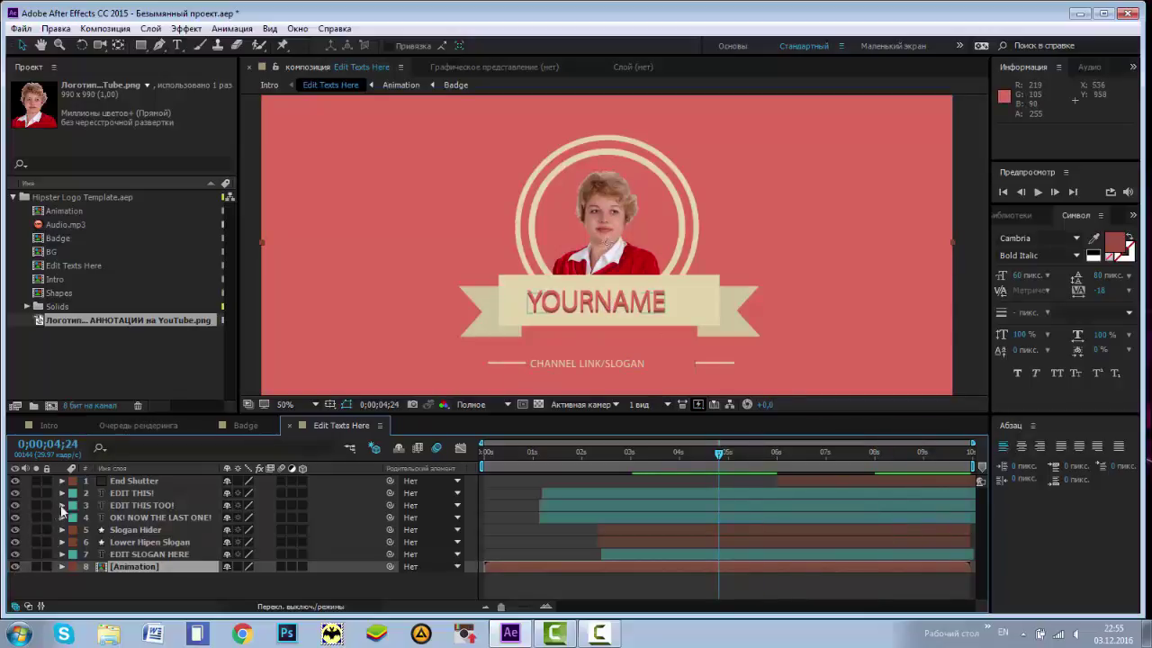
left_click(16, 555)
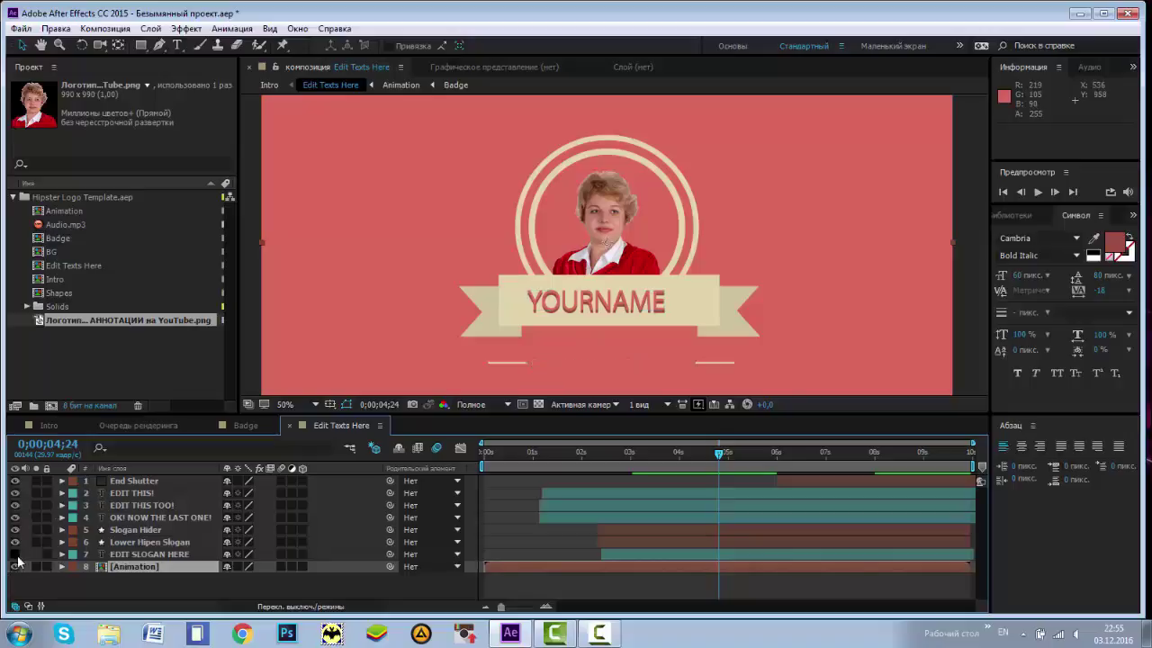
left_click(16, 555)
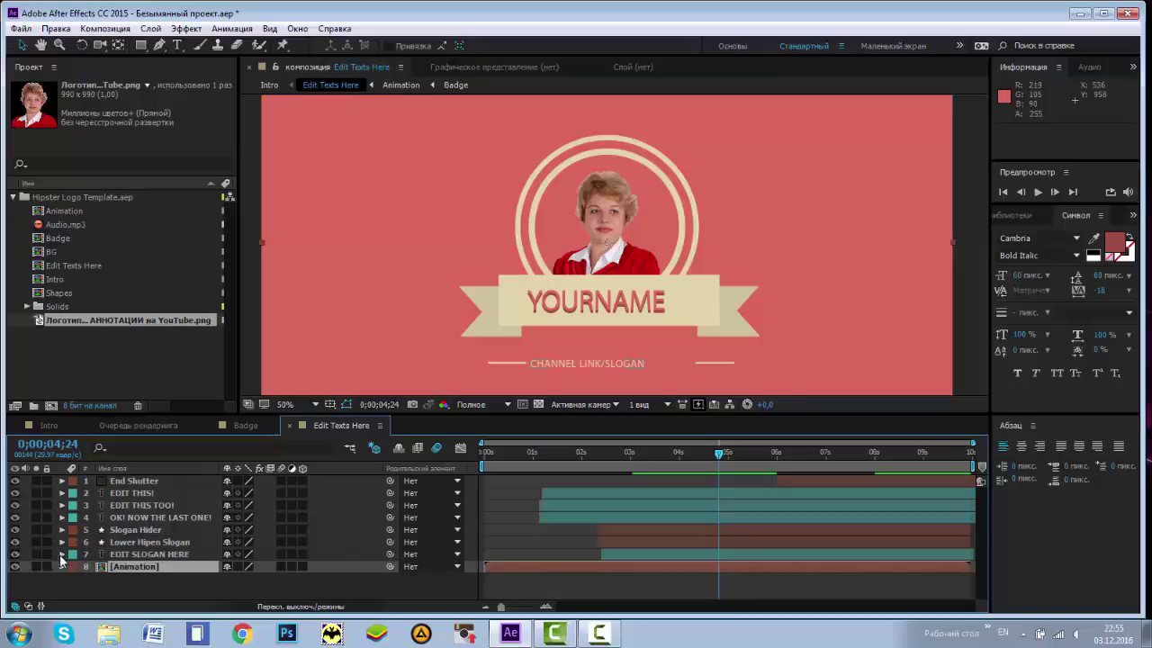
left_click(61, 554)
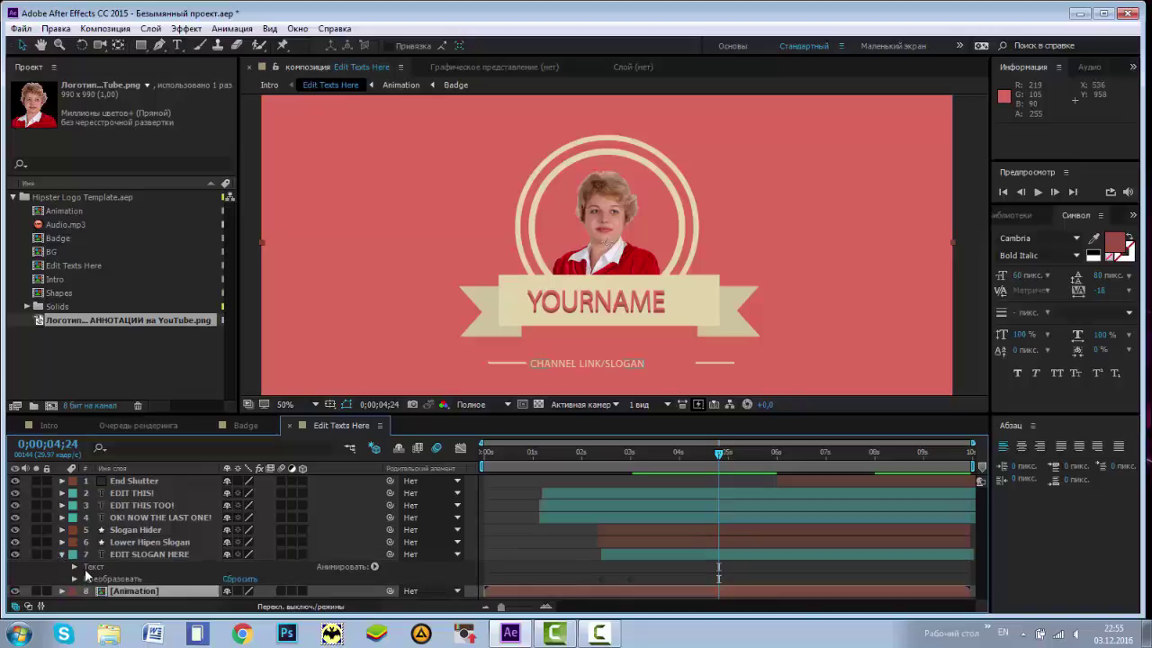
left_click(180, 553)
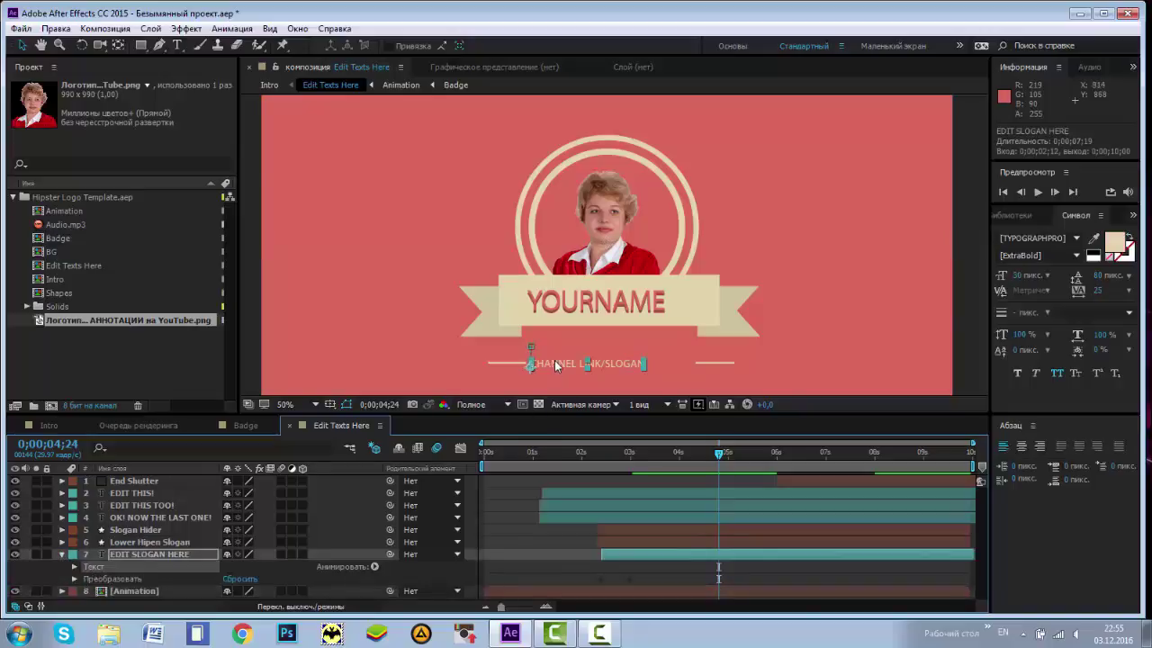
- Replace the CHANNEL LINK/SLOGAN text under the banner with the pasted website address
left_click(178, 47)
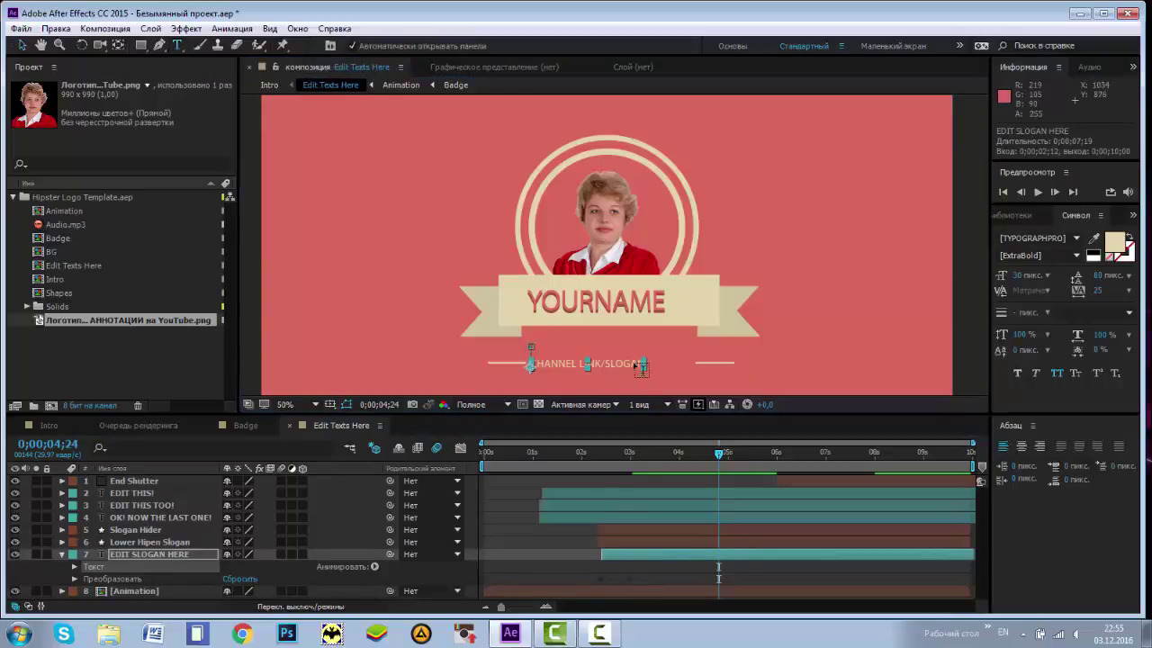
left_click(643, 363)
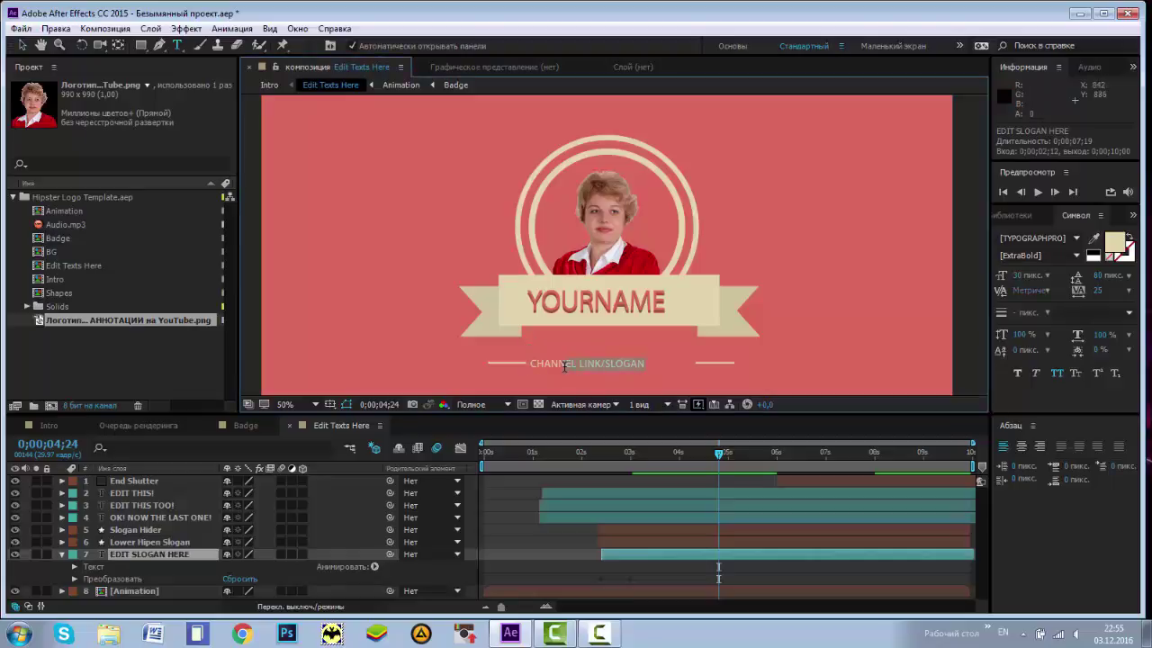
key("BackSpace")
key("BackSpace")
key("BackSpace")
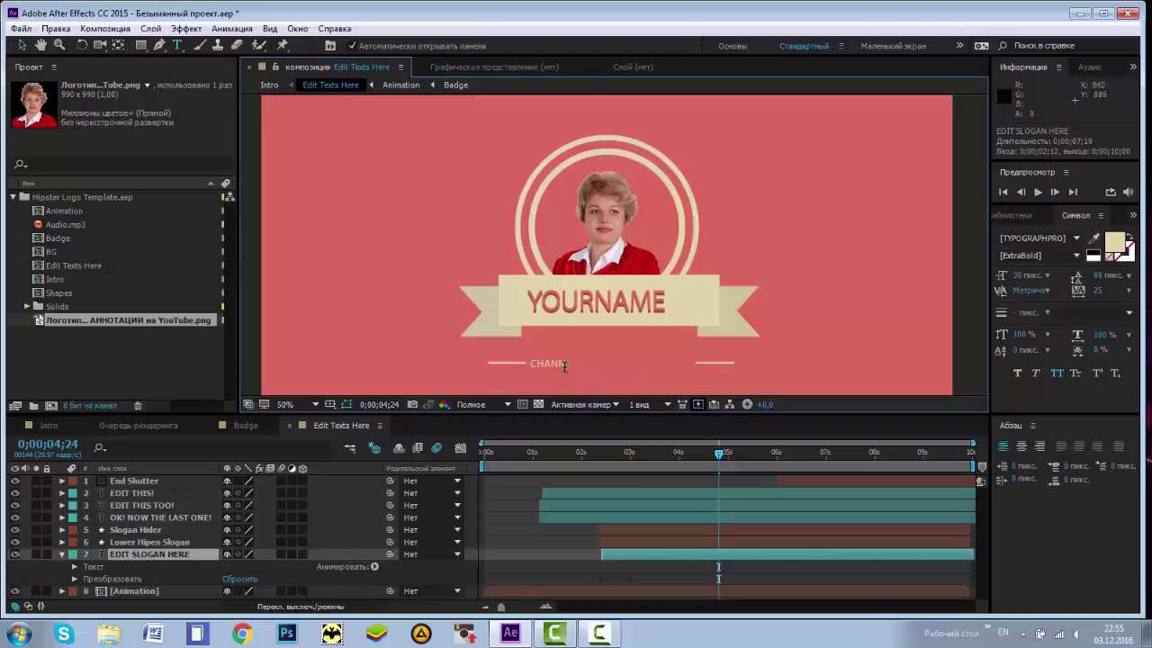
key("BackSpace")
key("BackSpace")
key("BackSpace")
key("BackSpace")
key("BackSpace")
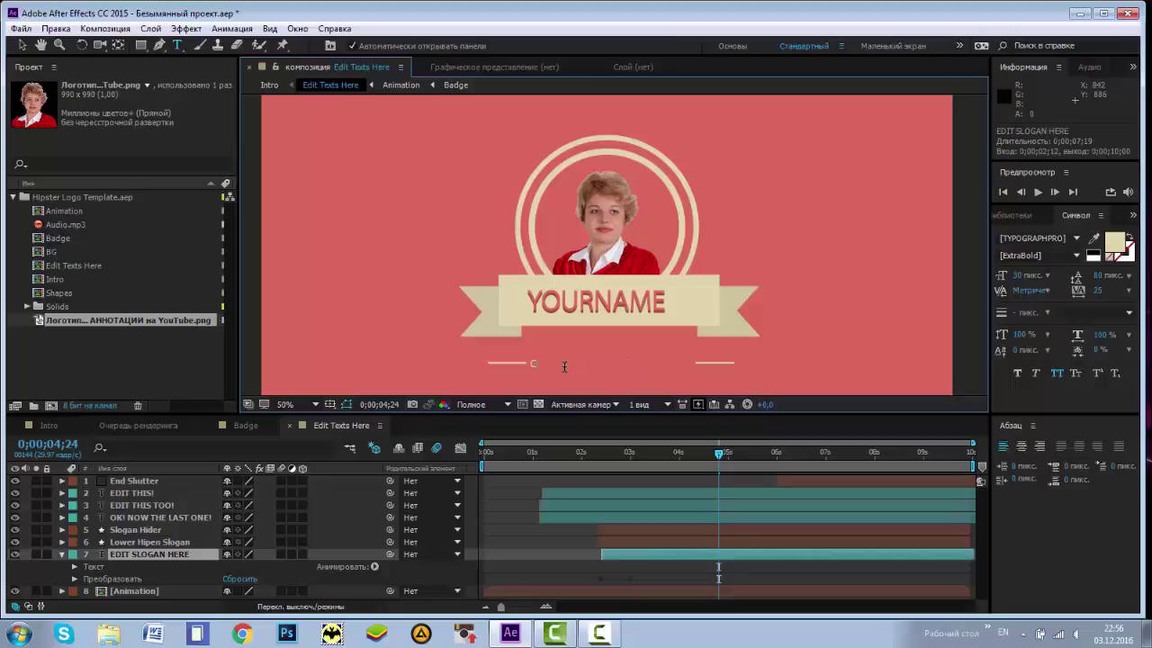
key("BackSpace")
type("LARISALEVINSKAYA.RU")
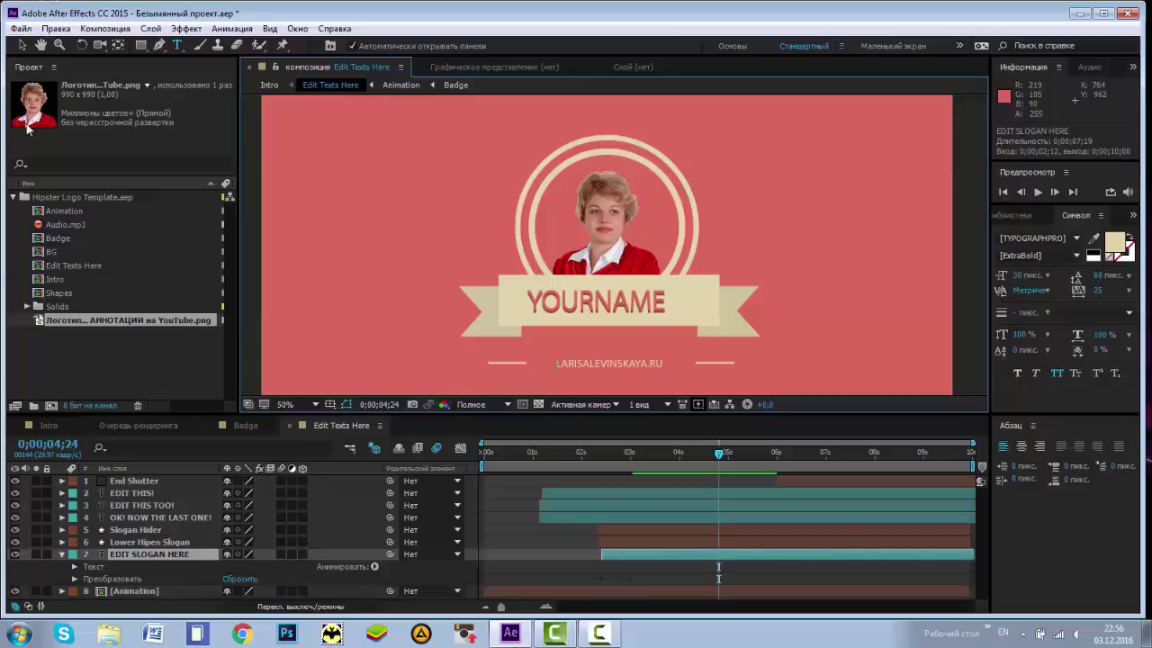
- Save the project as Проект интро.aep in Ae_intro79 (1), then deselect the layer
left_click(20, 28)
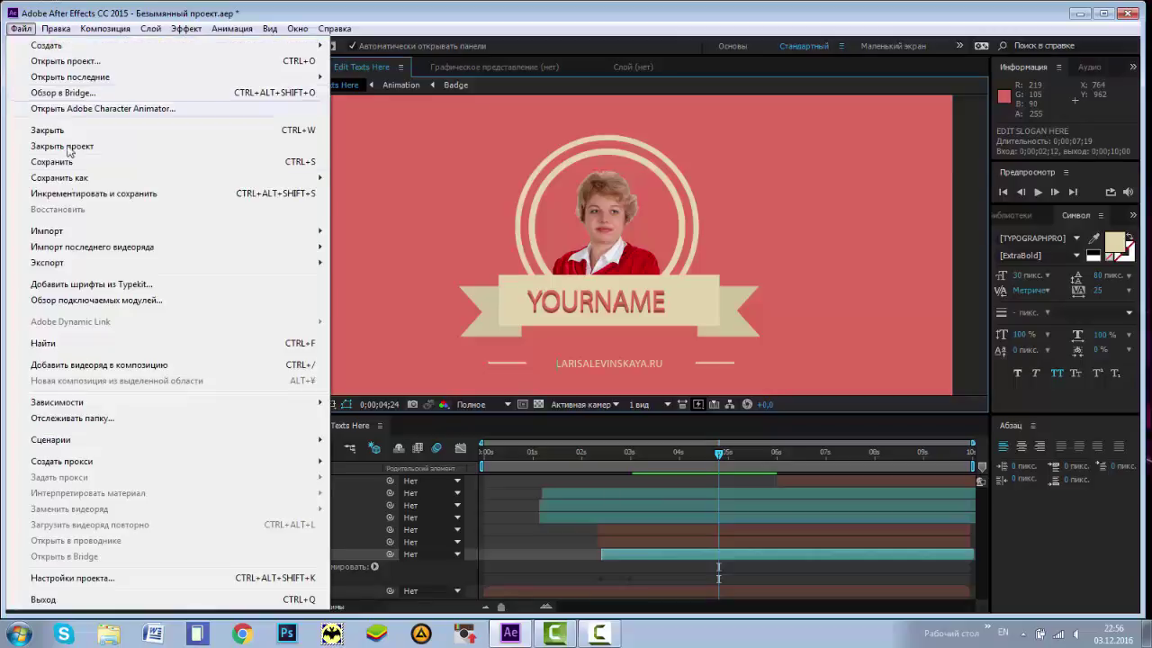
left_click(54, 162)
type("G")
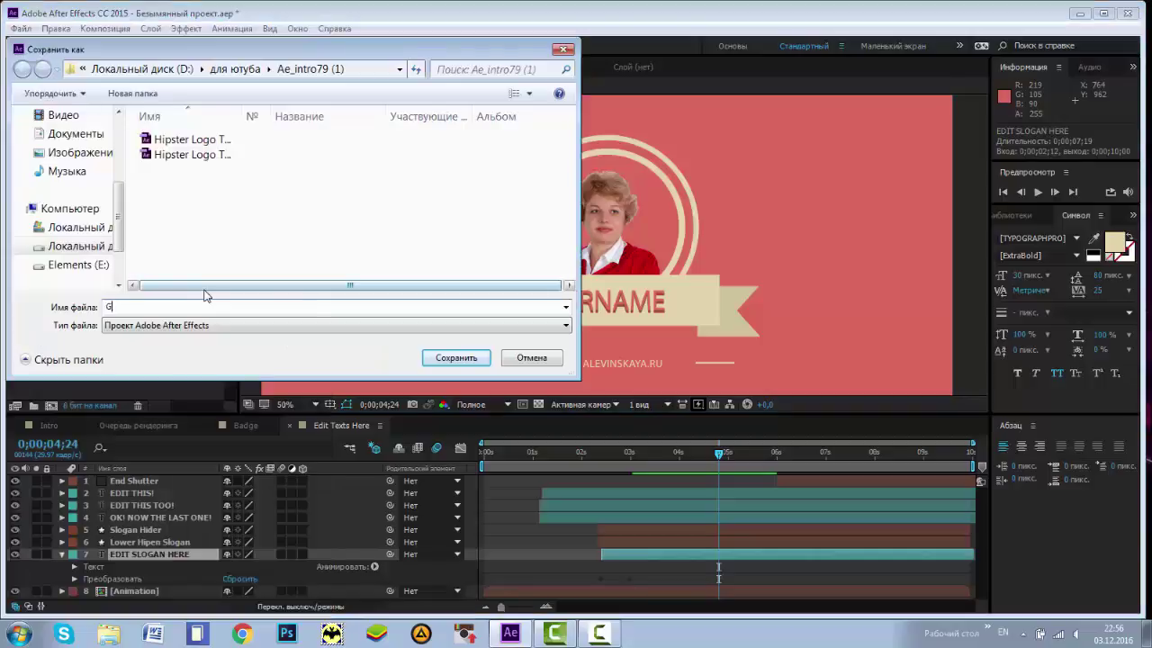
key("BackSpace")
key("BackSpace")
key("BackSpace")
key("alt+shift")
type("пр")
type("о")
left_click(472, 358)
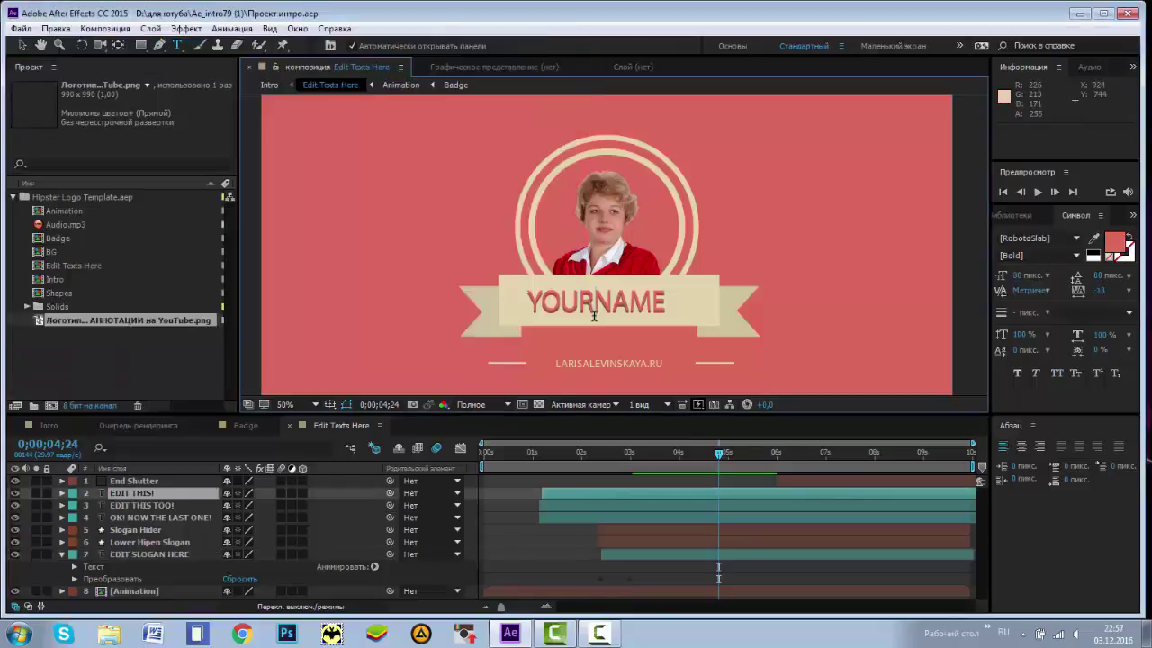
left_click(109, 561)
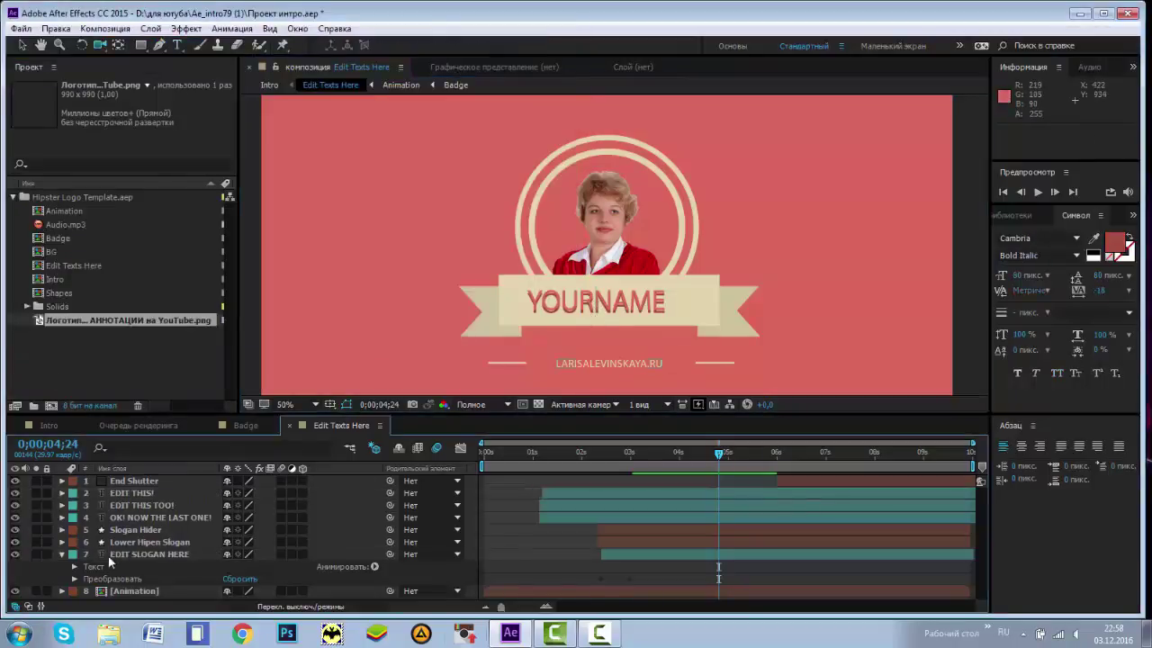
- Replace the YOURNAME banner text on layer 4 with the channel owner's full name and select it
left_click(61, 517)
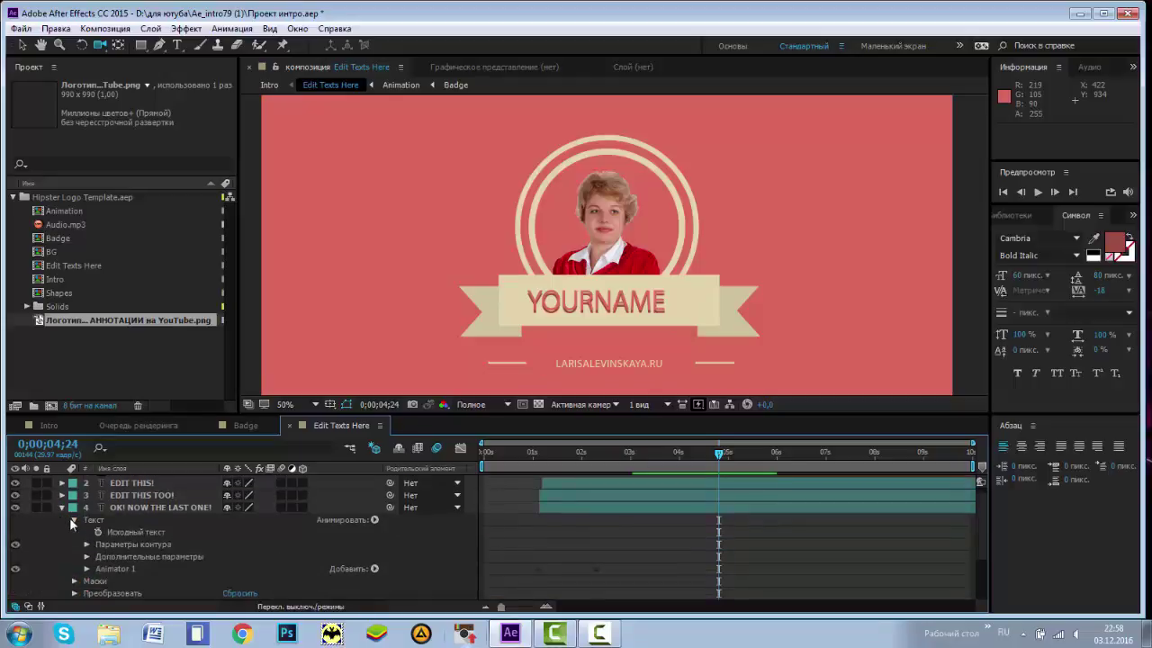
scroll(90, 530, "down", 2)
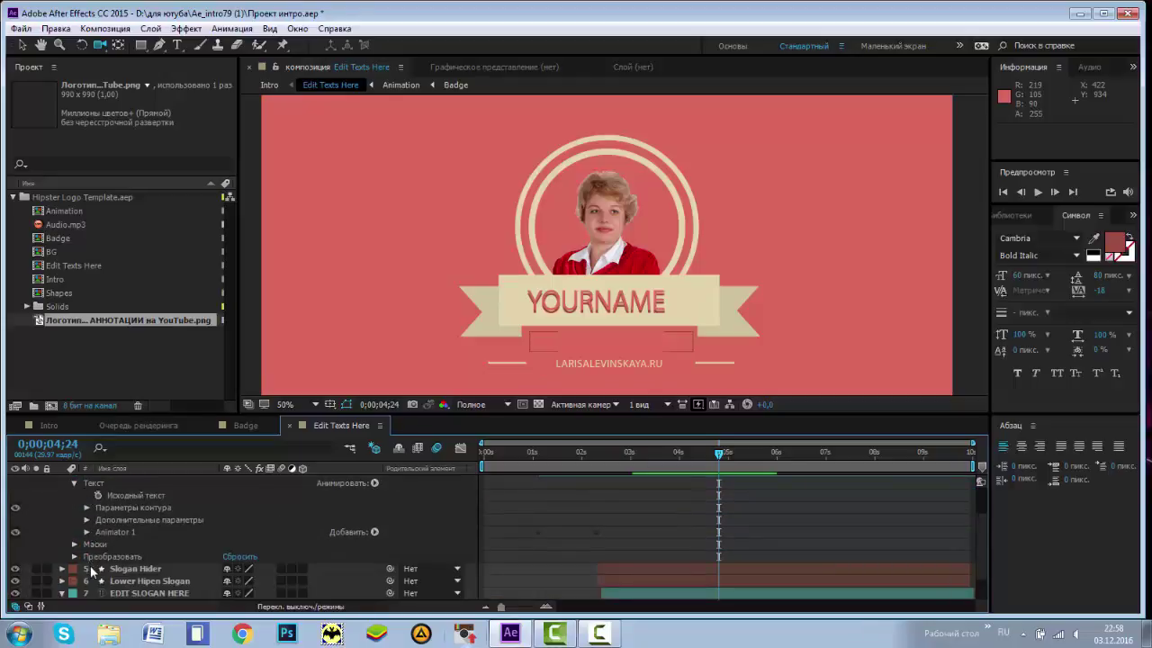
left_click(90, 557)
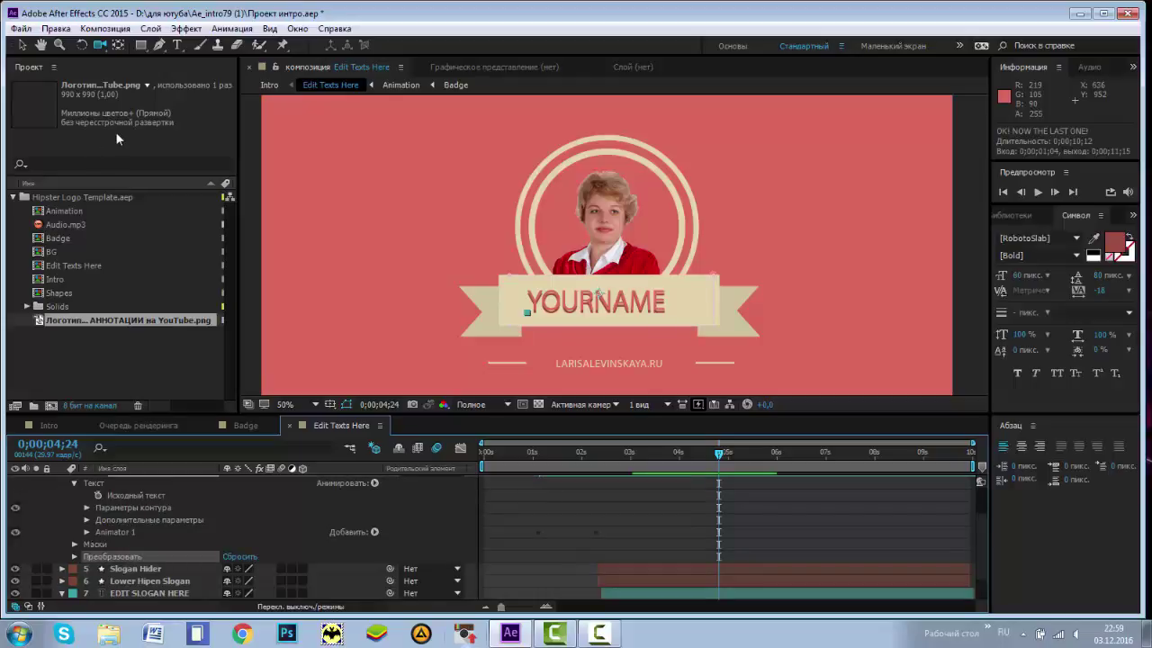
left_click(177, 47)
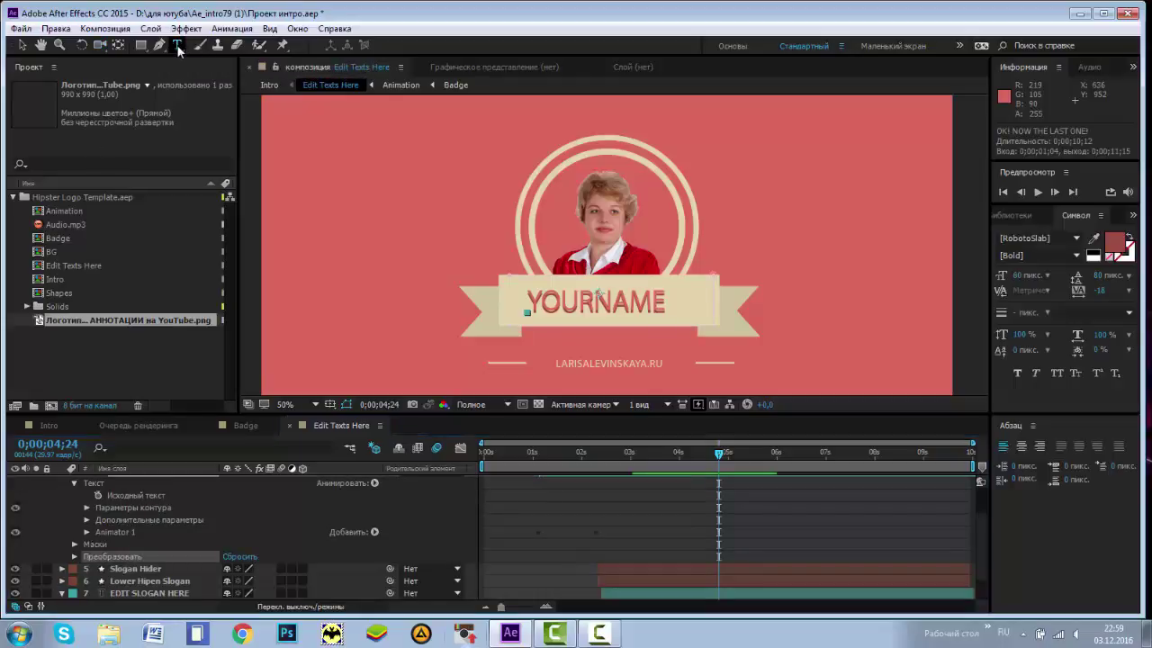
left_click(666, 306)
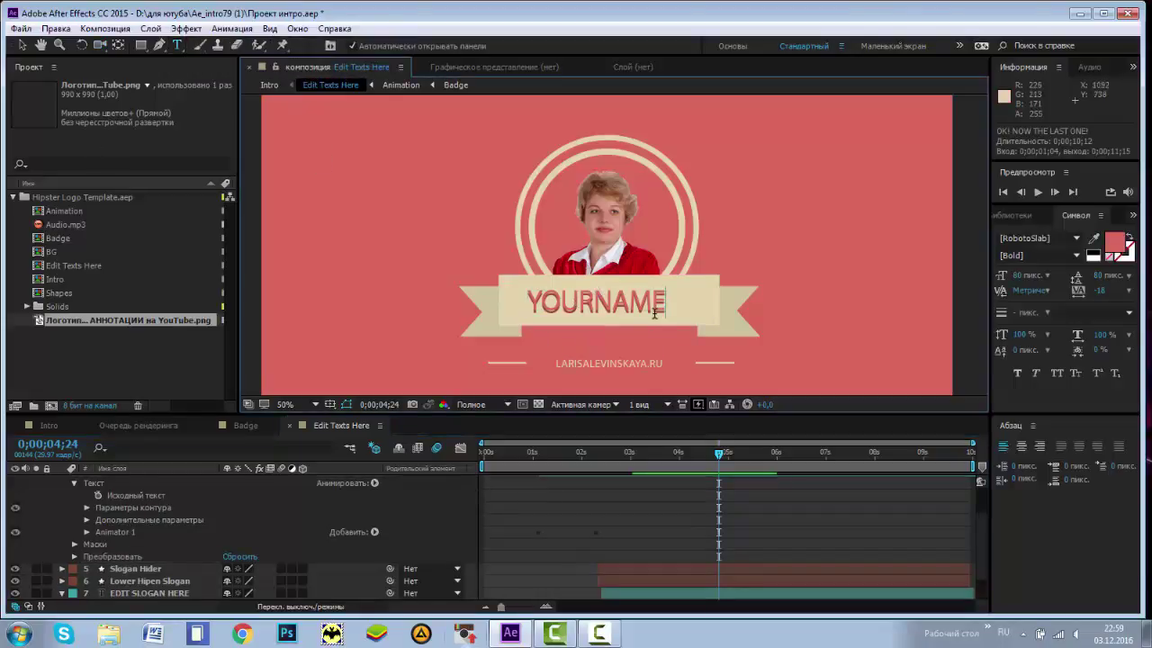
key("BackSpace")
key("BackSpace")
key("BackSpace")
key("BackSpace")
key("BackSpace")
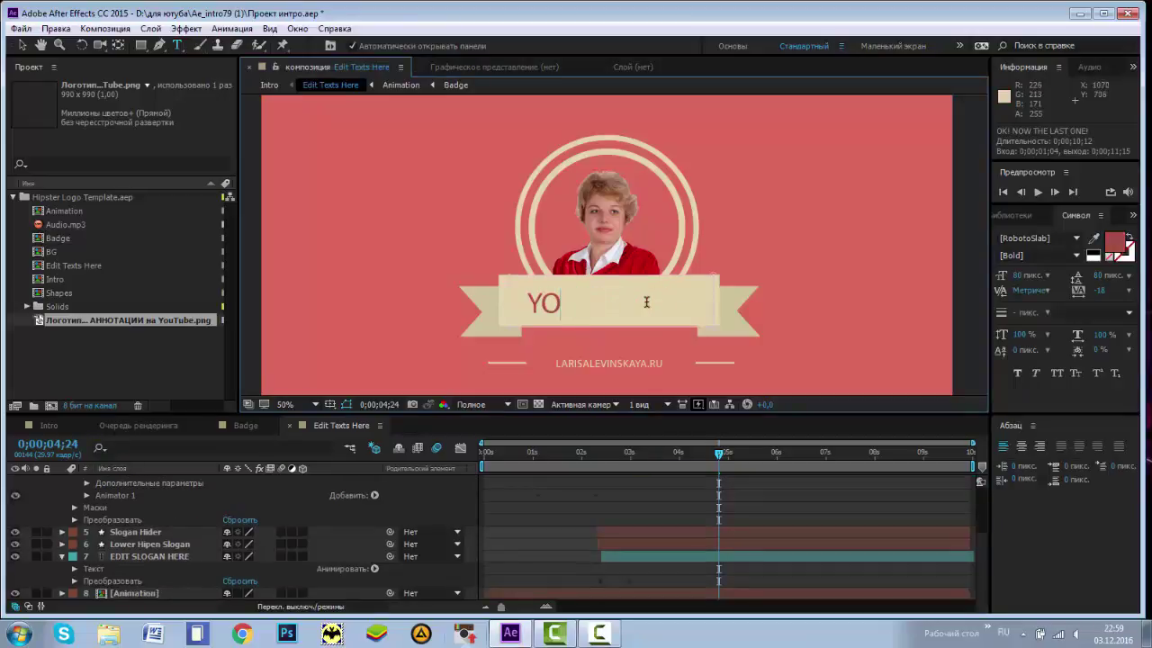
key("BackSpace")
key("BackSpace")
key("BackSpace")
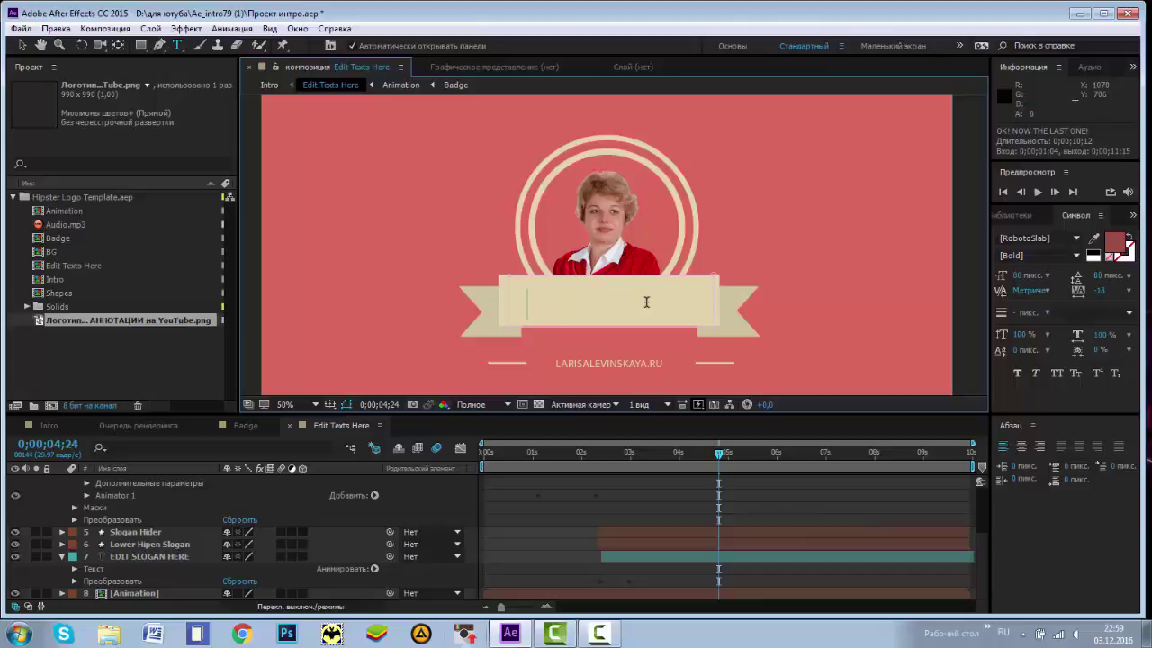
type("Лариса")
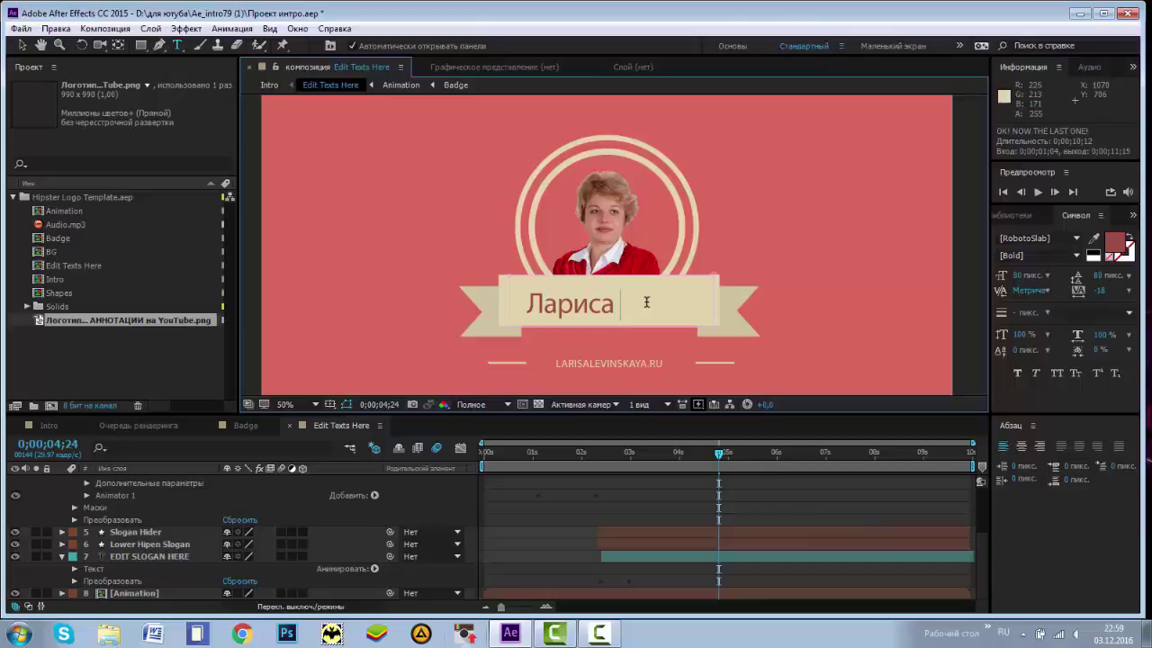
type(" Левинс")
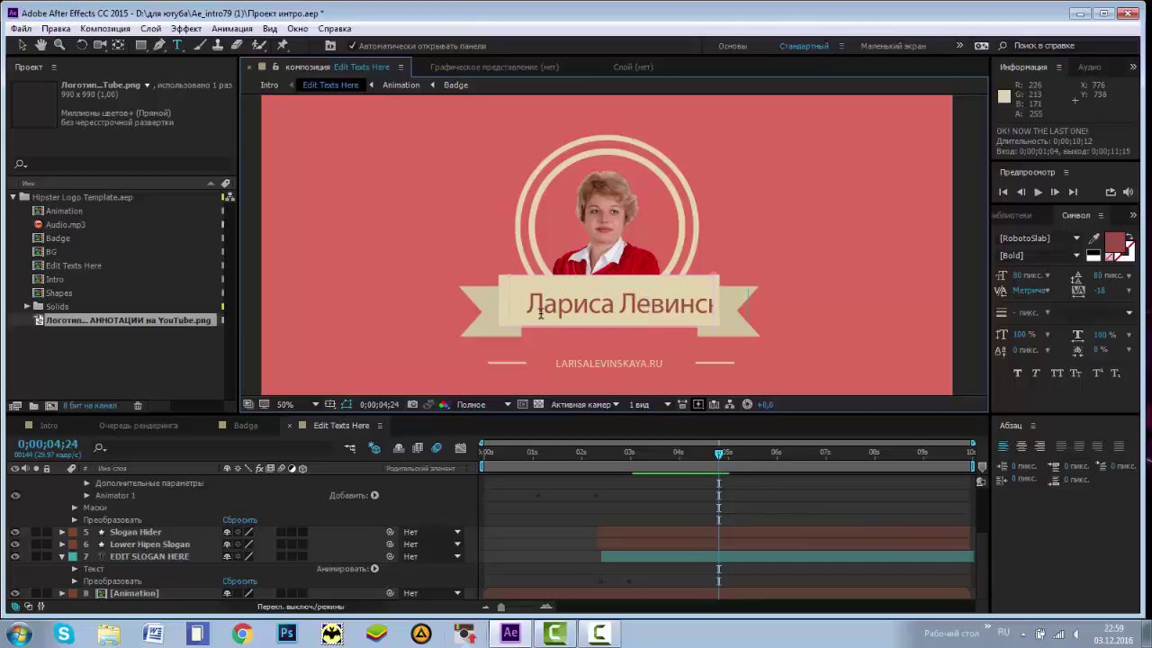
left_click_drag(529, 305, 793, 313)
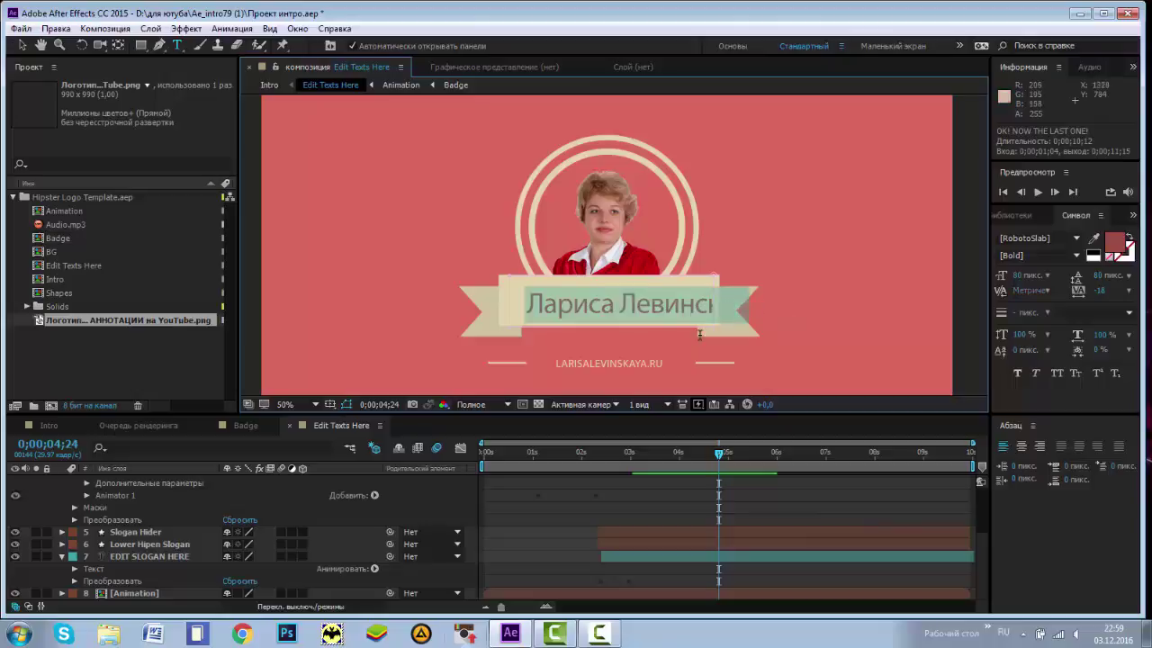
- Format the banner name as Cambria Bold Italic at 60 px
left_click(1076, 238)
scroll(1035, 387, "up", 5)
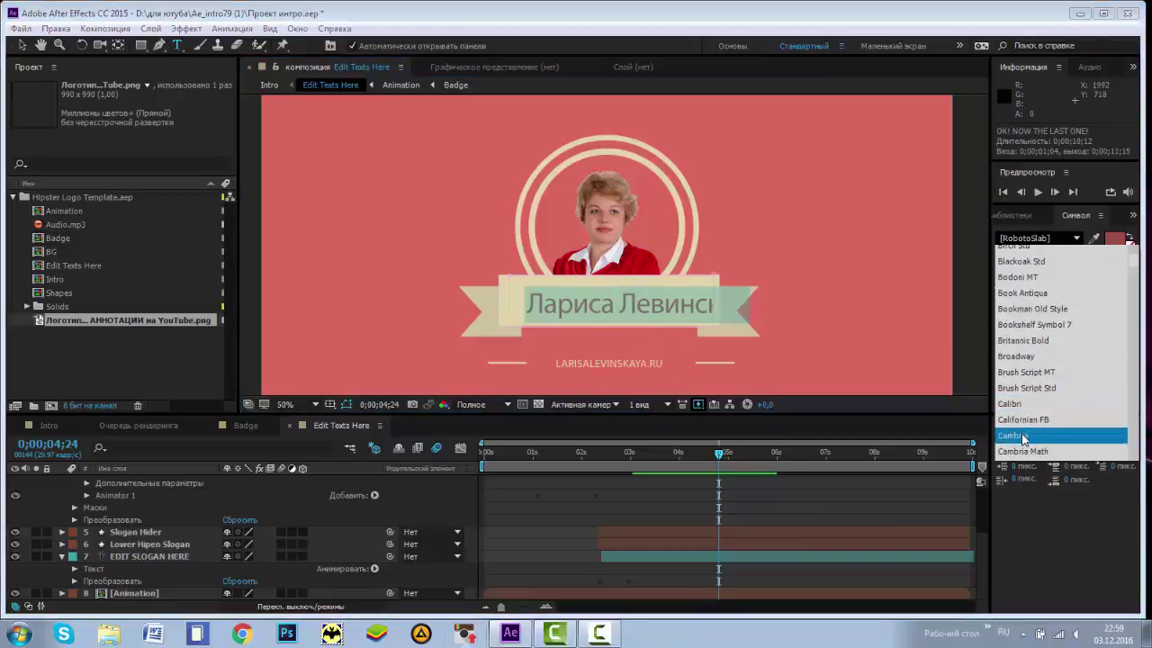
left_click(1023, 437)
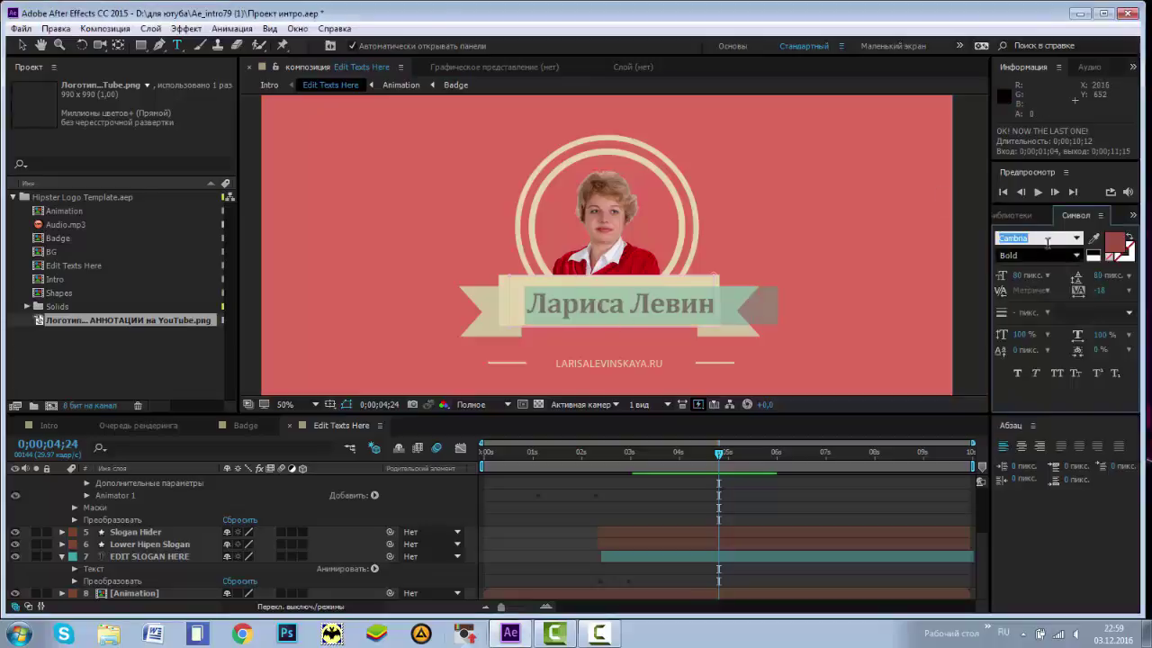
left_click(1076, 256)
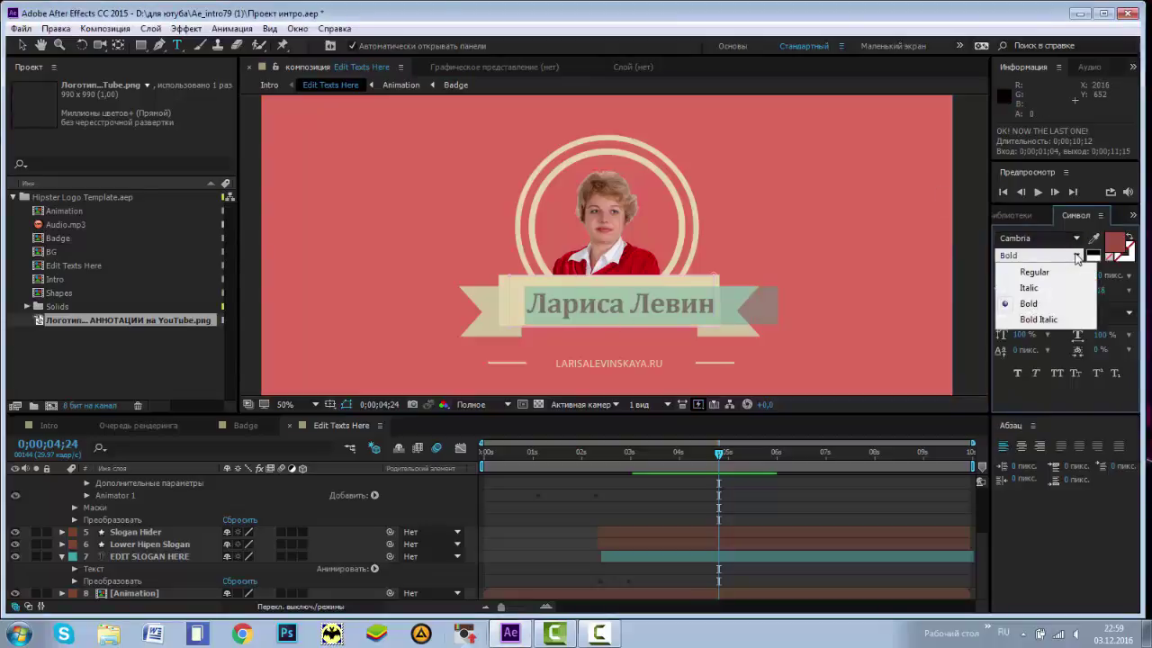
left_click(1026, 319)
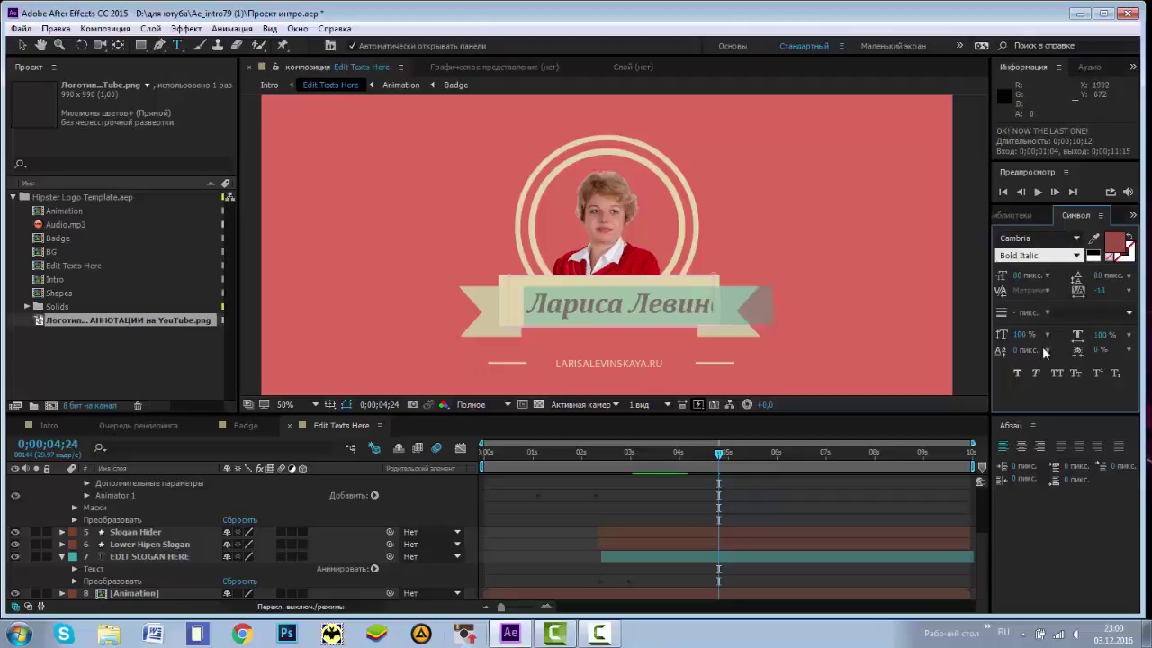
left_click(1047, 276)
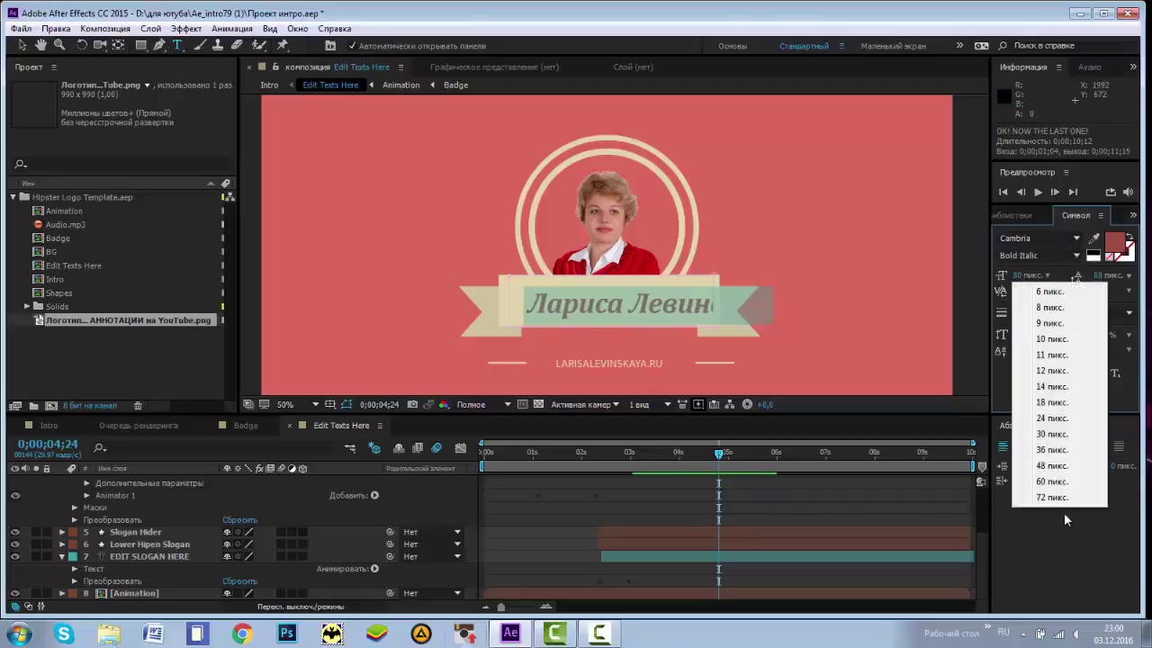
left_click(1051, 481)
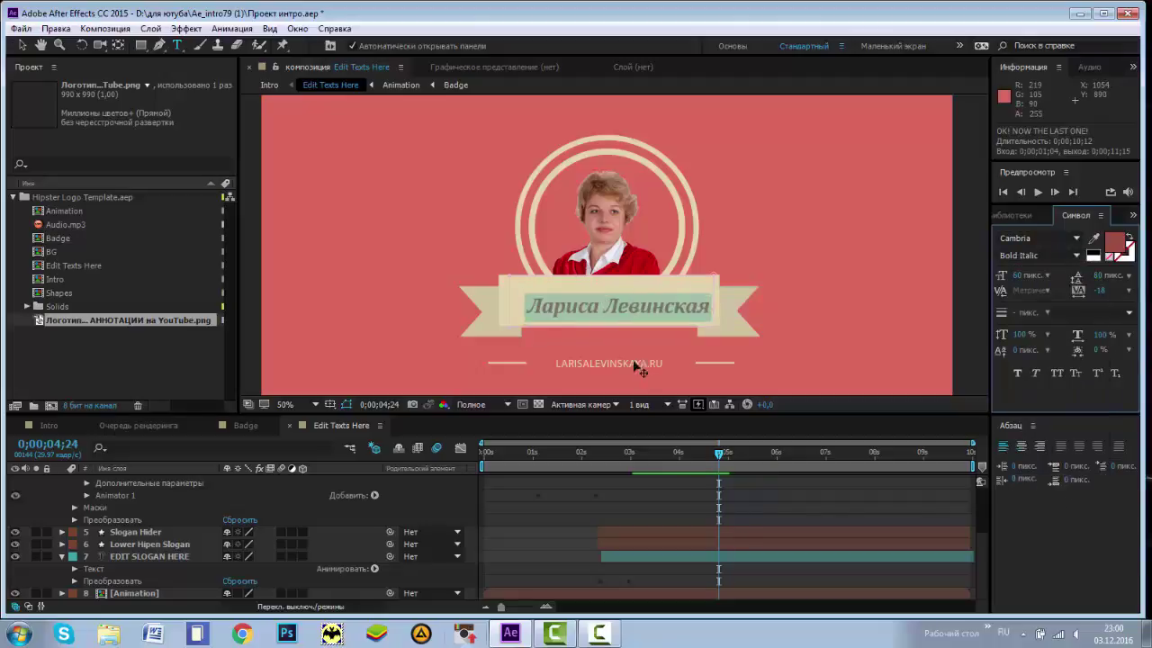
- Nudge the name text slightly up and left, then exit text editing
left_click_drag(608, 369, 599, 365)
double_click(599, 365)
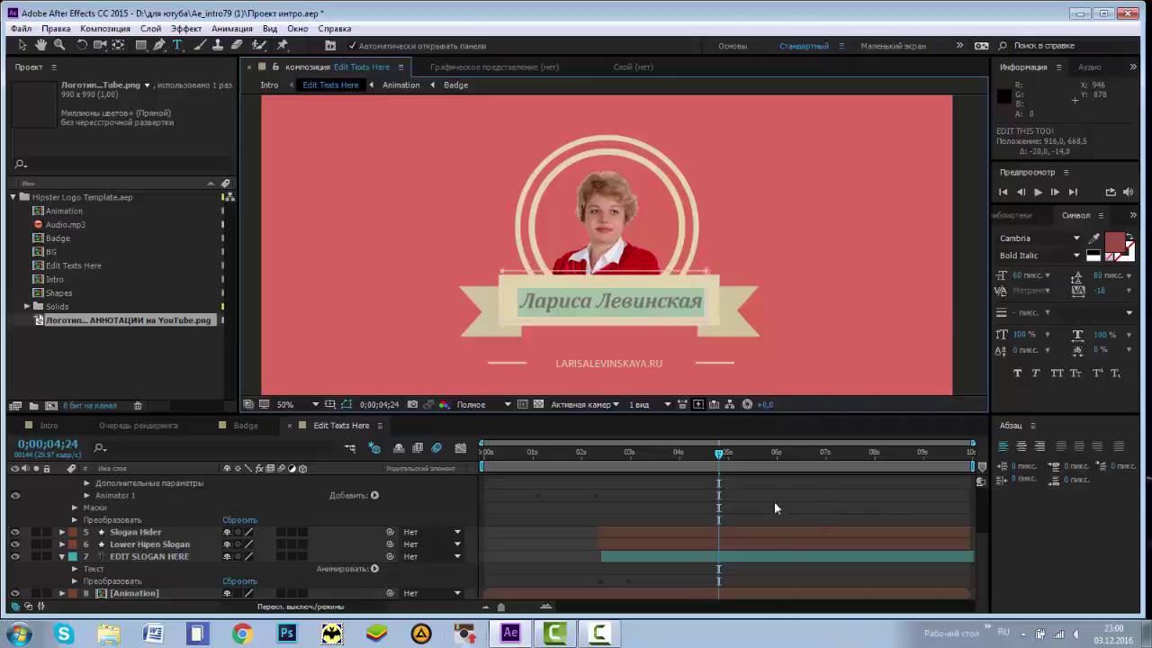
left_click(377, 521)
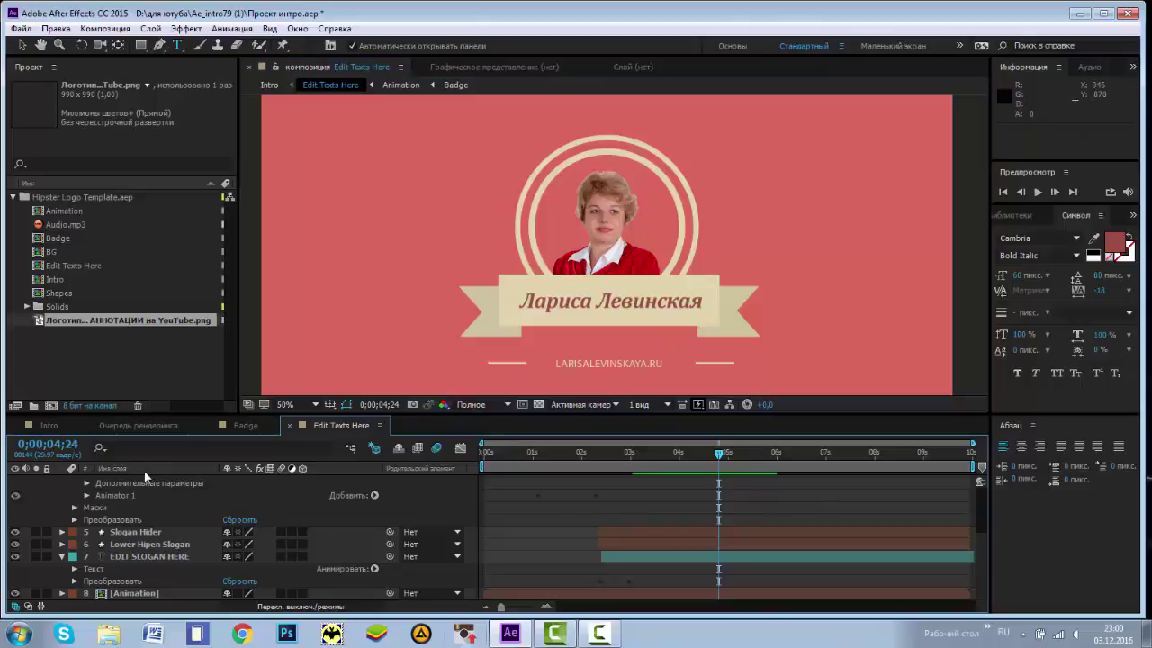
- Switch to the Intro composition, then play and stop a preview of the logo animation
left_click(270, 86)
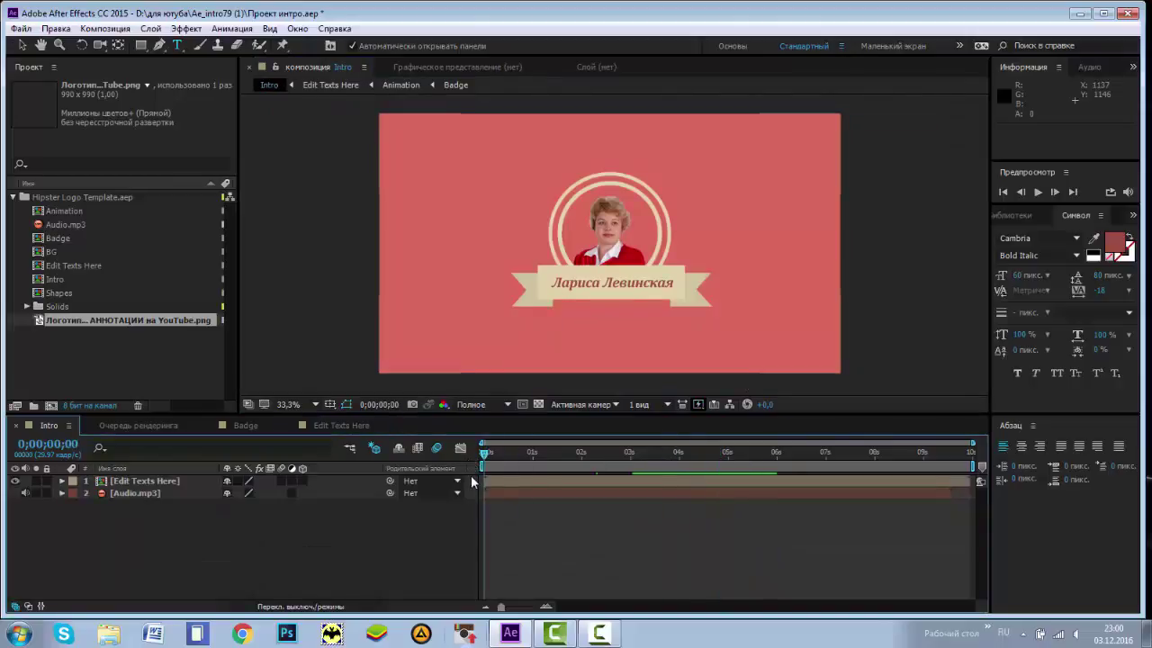
left_click(1038, 192)
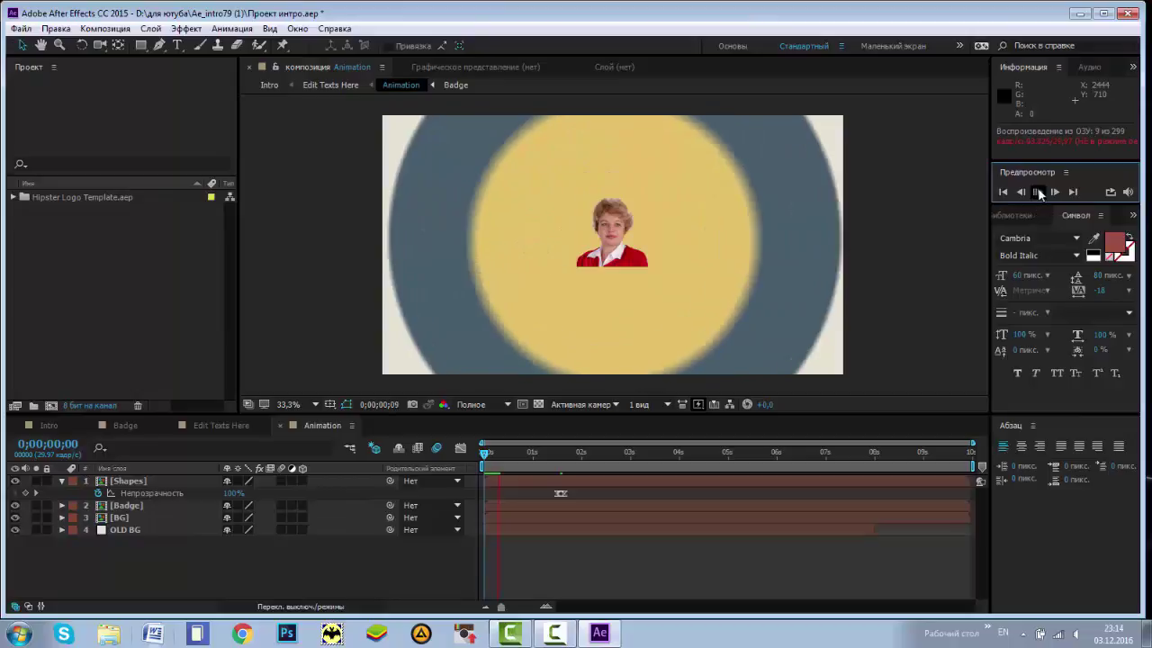
left_click(1040, 194)
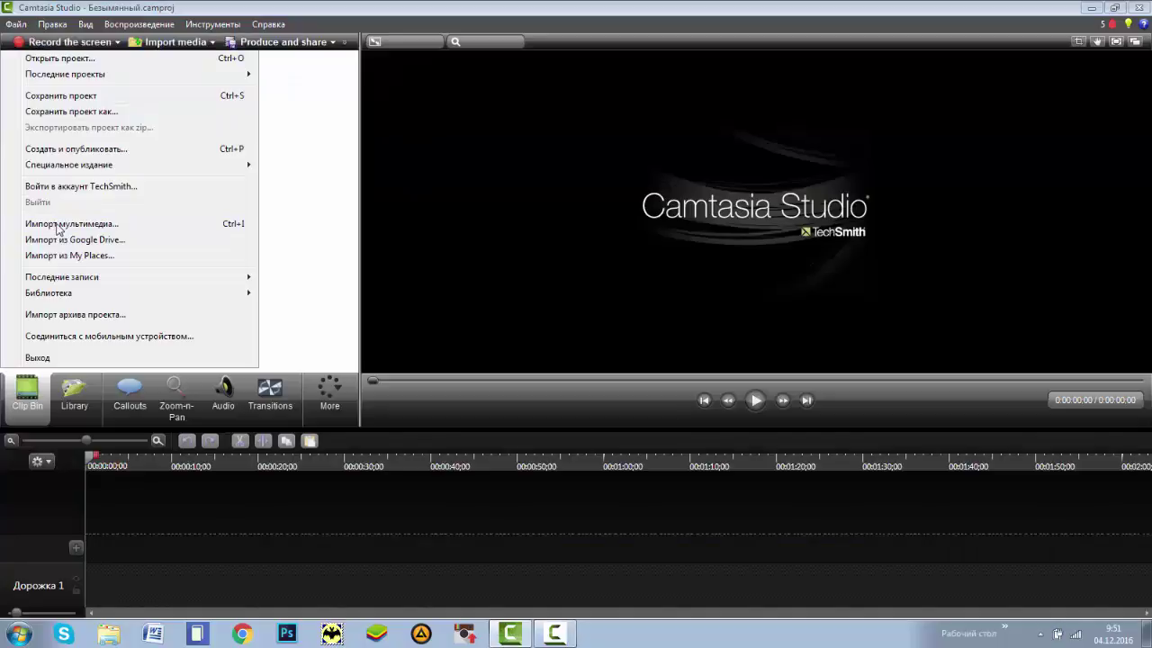
- In the Import media dialog, browse to the Intro folder inside Загрузки
left_click(57, 228)
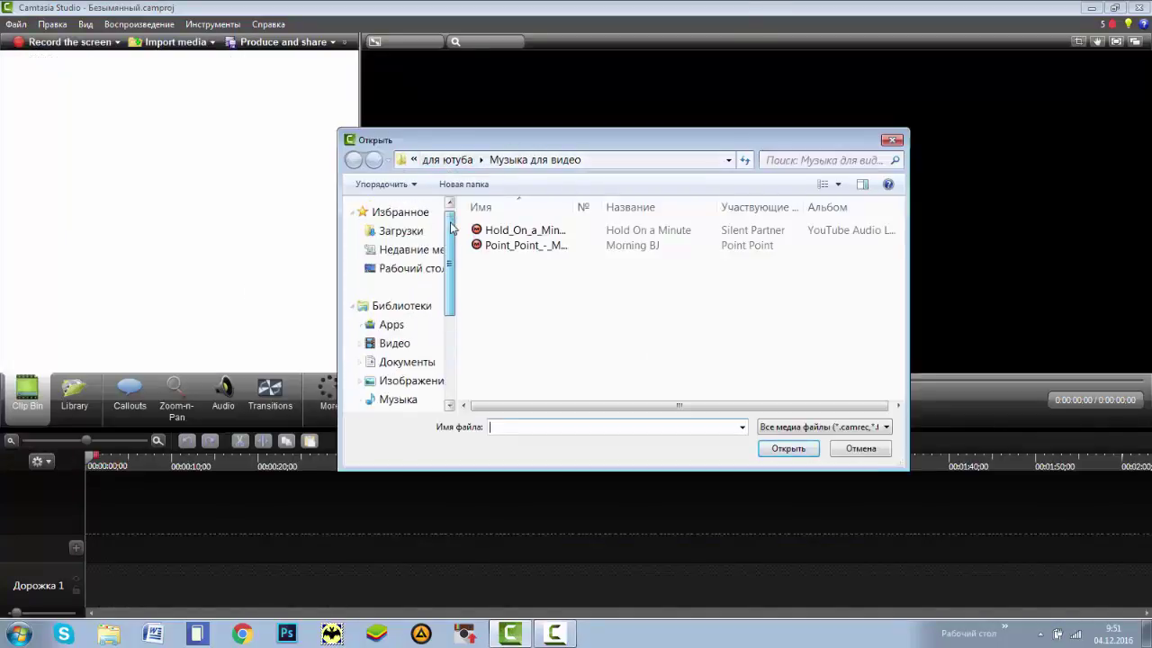
left_click(400, 231)
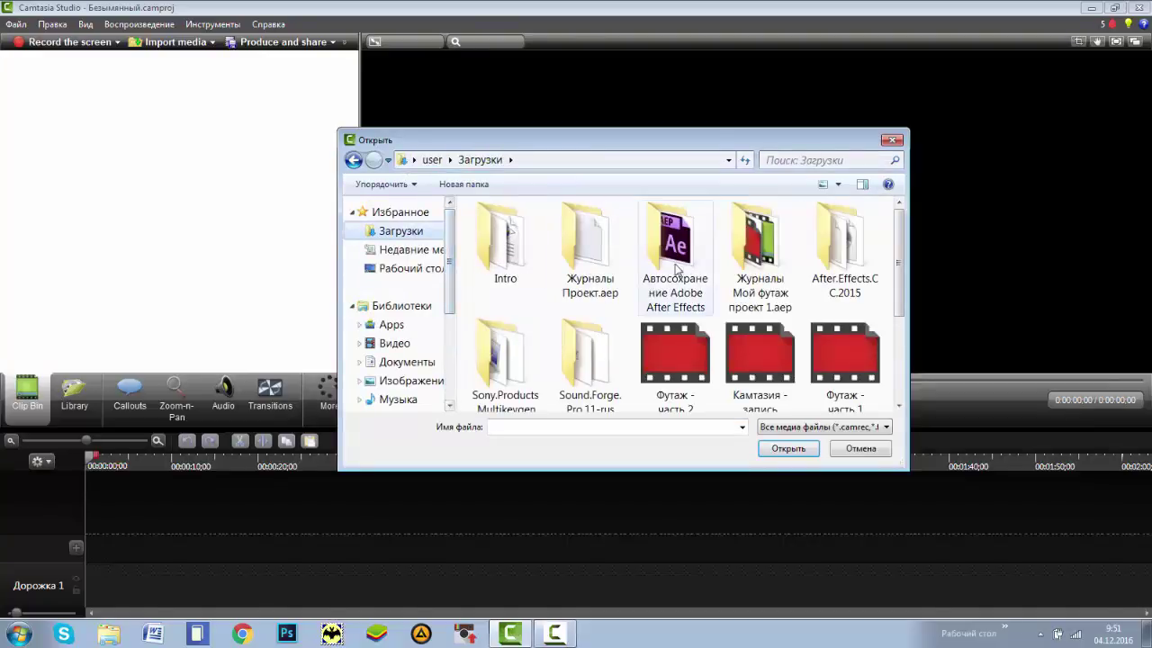
double_click(504, 239)
left_click(675, 256)
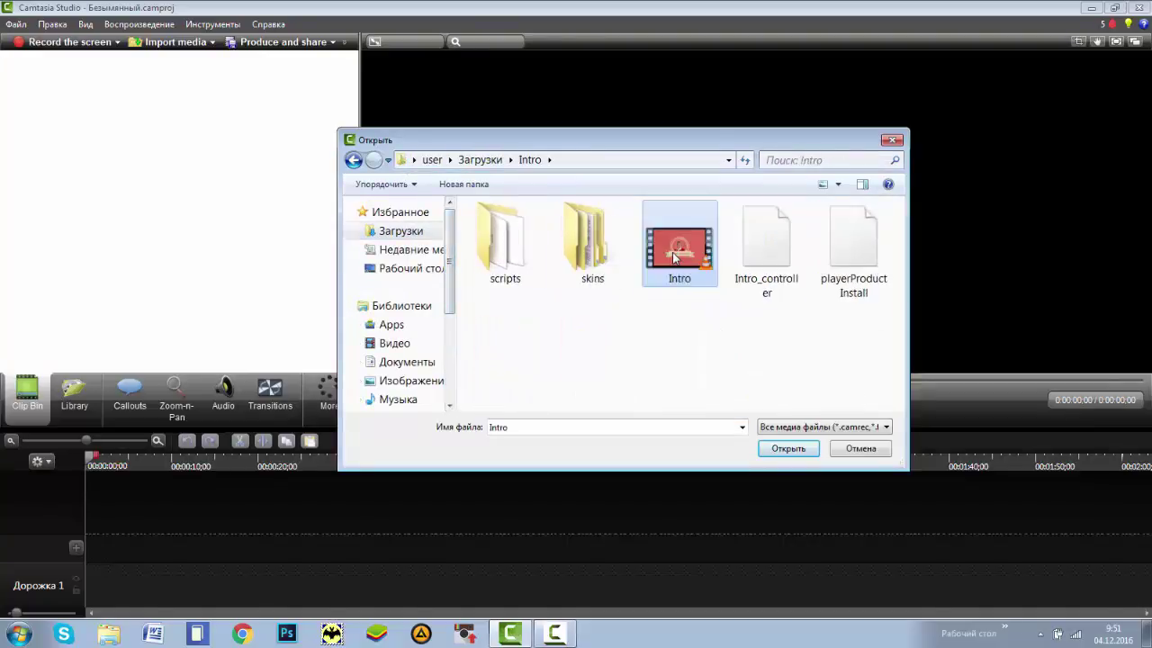
- Rename the Intro video file to Интро and import it into the project
right_click(675, 256)
left_click(718, 578)
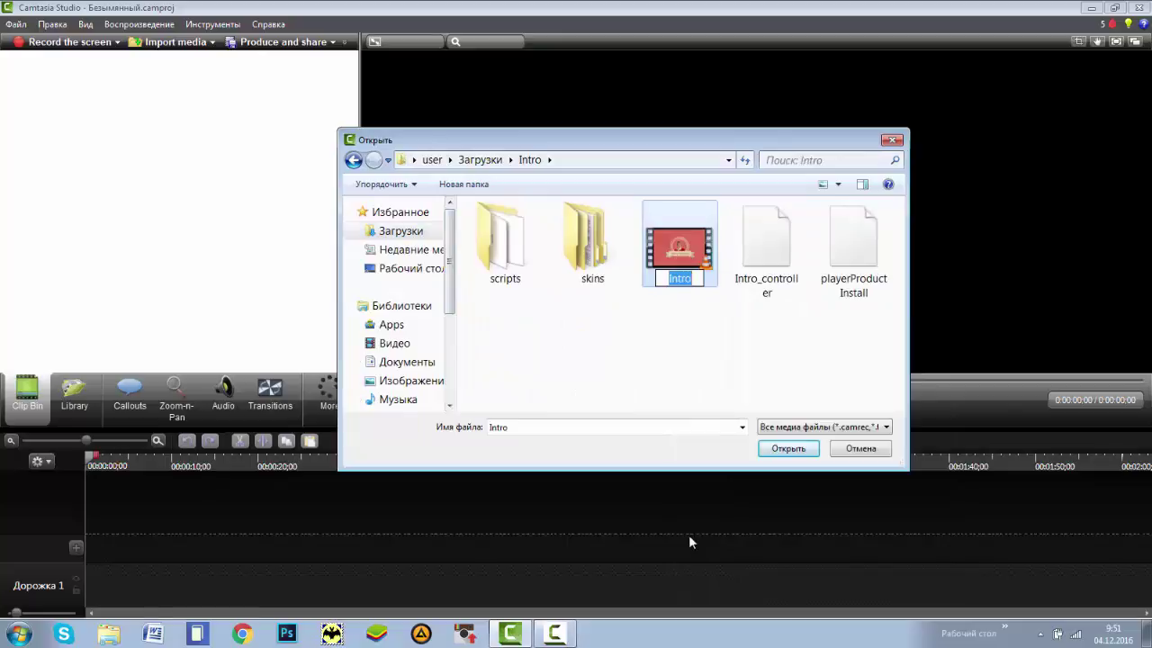
type("By")
key("BackSpace")
key("BackSpace")
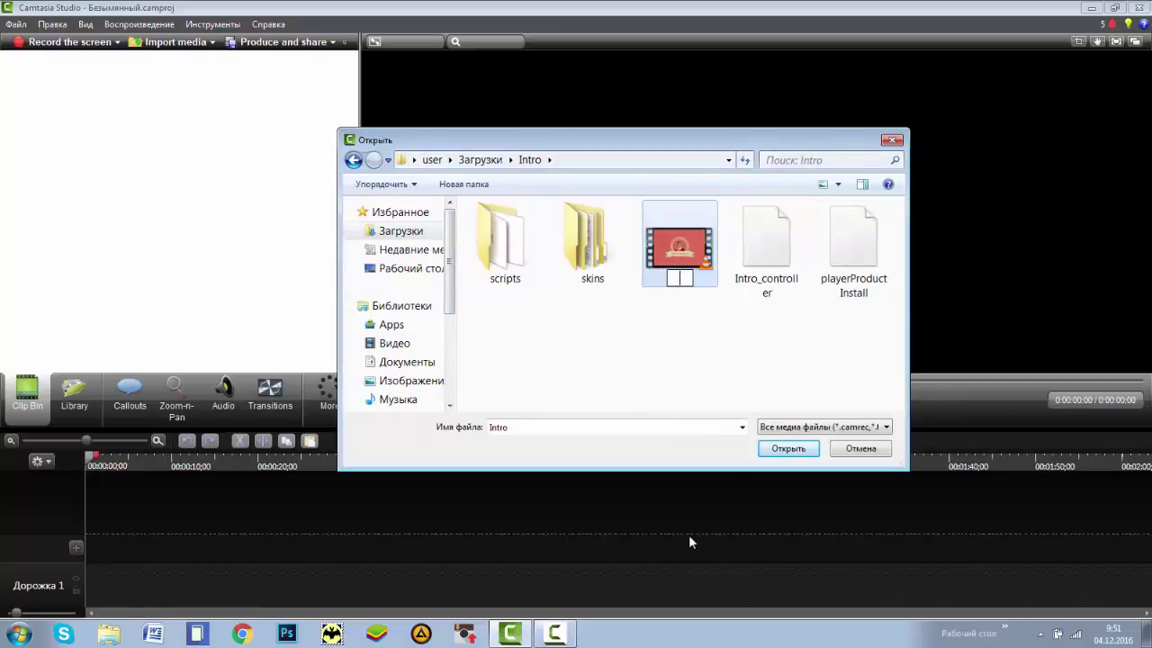
type("Инт")
type("о")
key("BackSpace")
key("BackSpace")
type("тро")
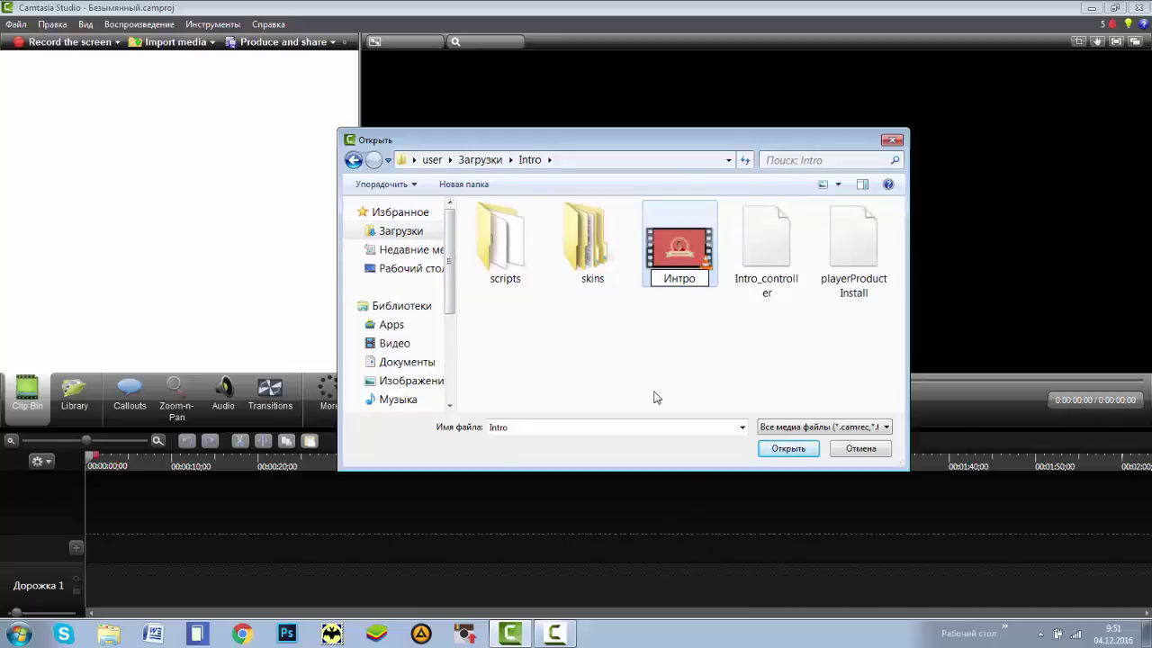
key("Return")
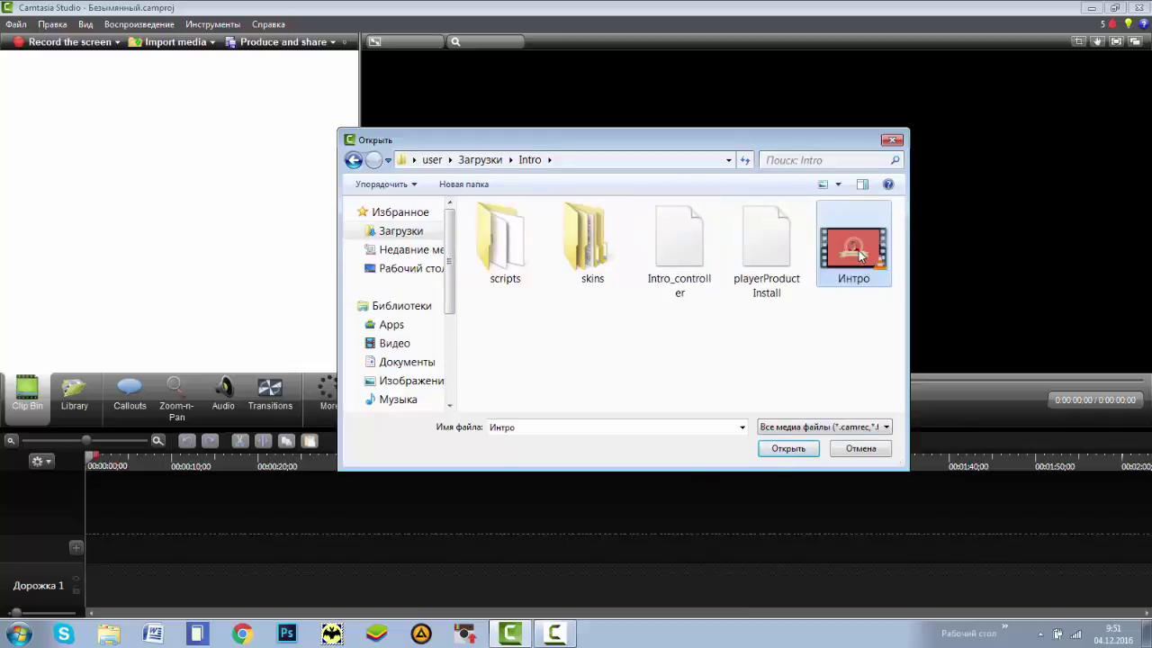
key("BackSpace")
left_click(787, 448)
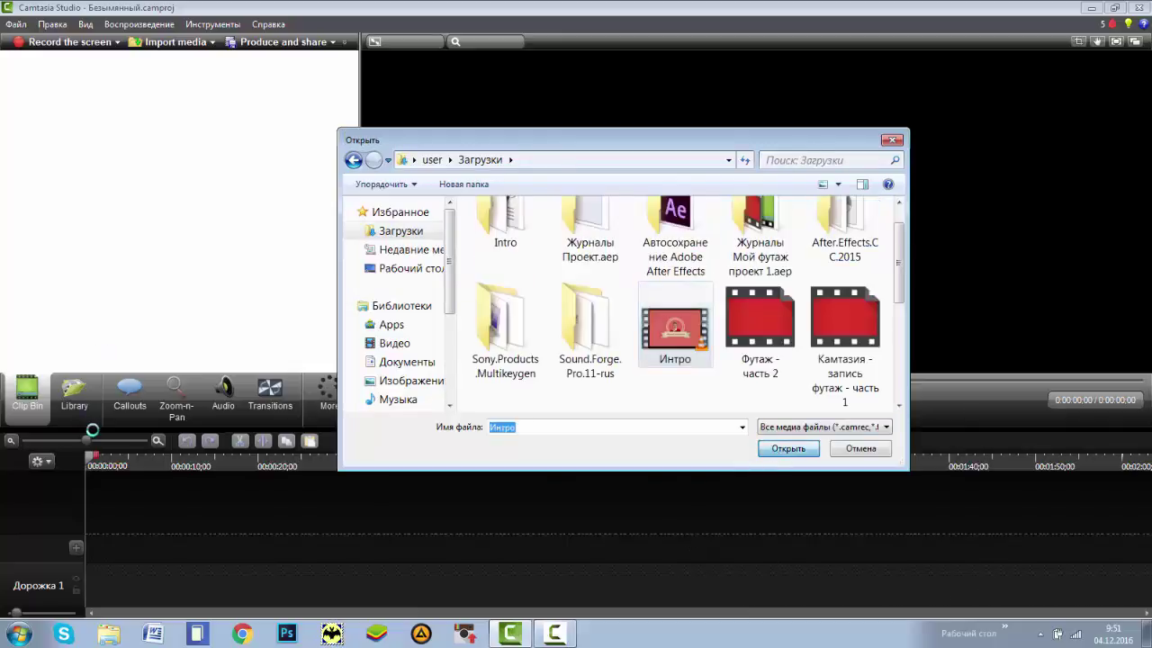
- Import Hold_On_a_Minute.mp3 from the Музыка для видео folder into the clip bin
left_click(16, 27)
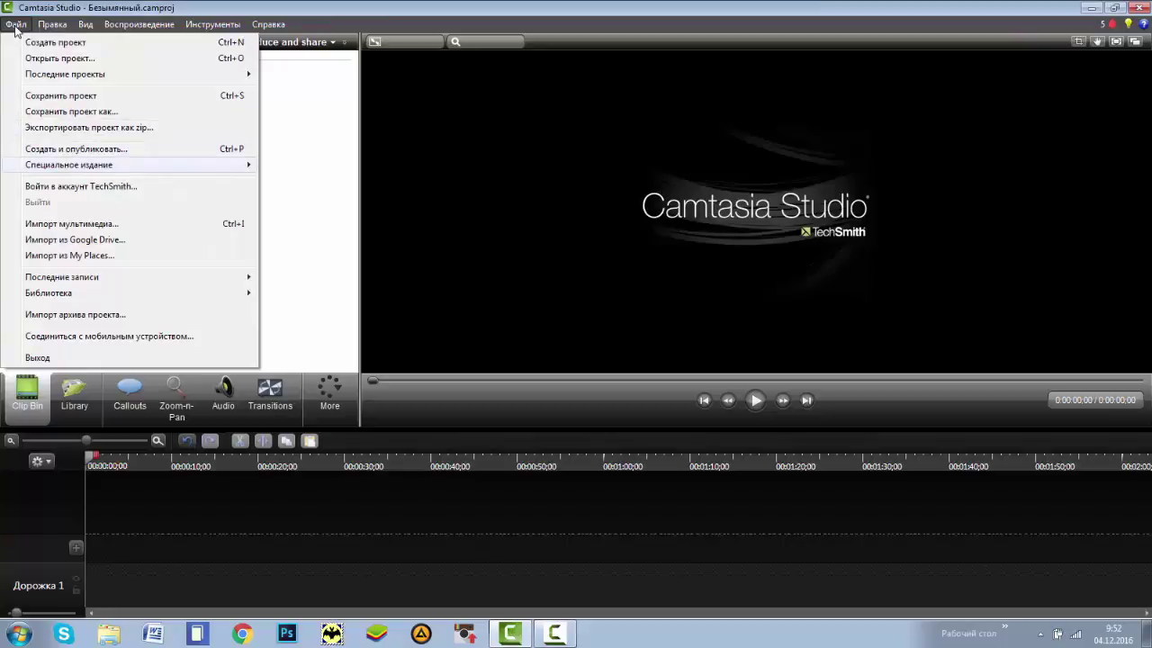
left_click(45, 224)
left_click(504, 229)
left_click(787, 449)
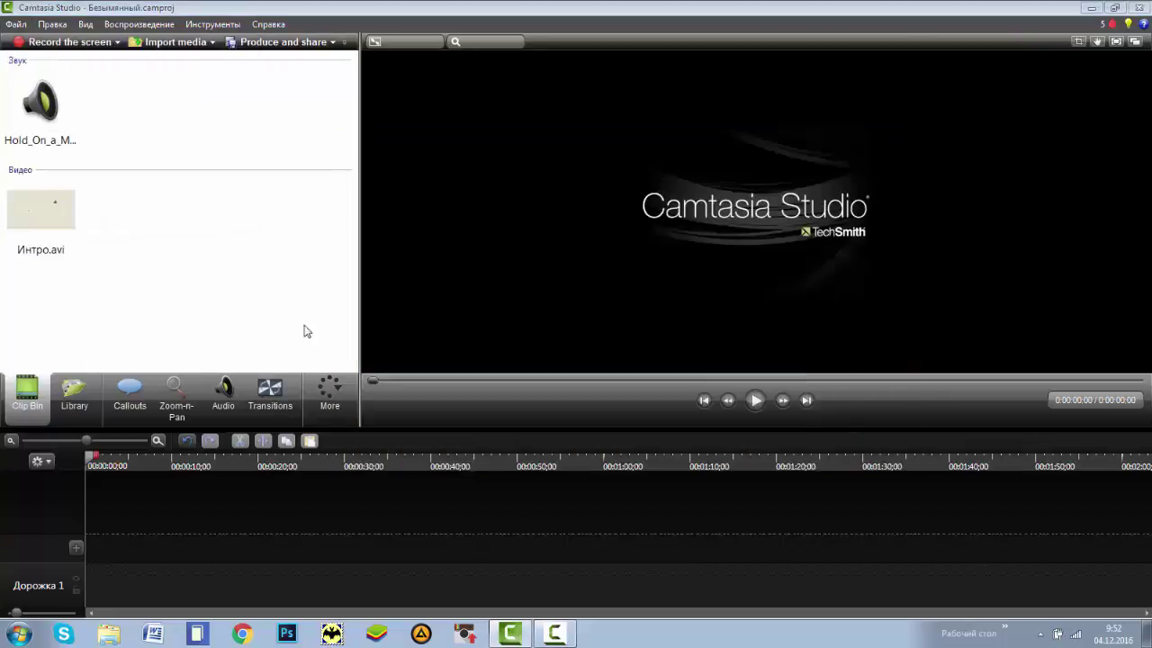
right_click(48, 216)
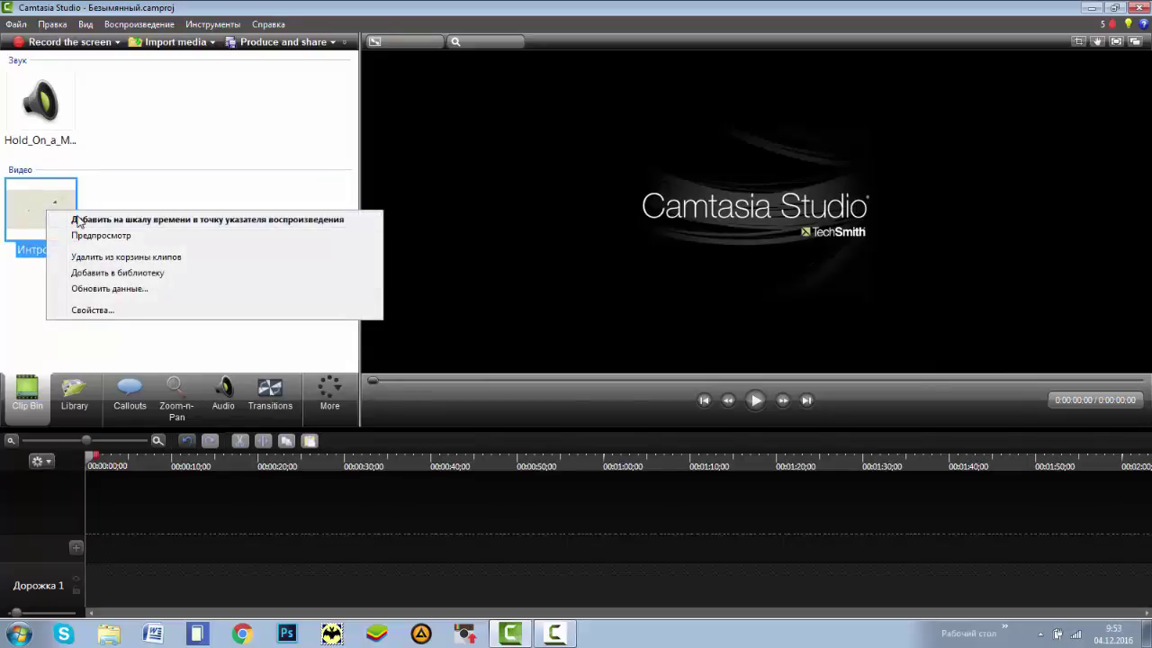
- Add Интро.avi to track 1 and Hold_On_a_Minute.mp3 to track 2 at the playhead
left_click(78, 219)
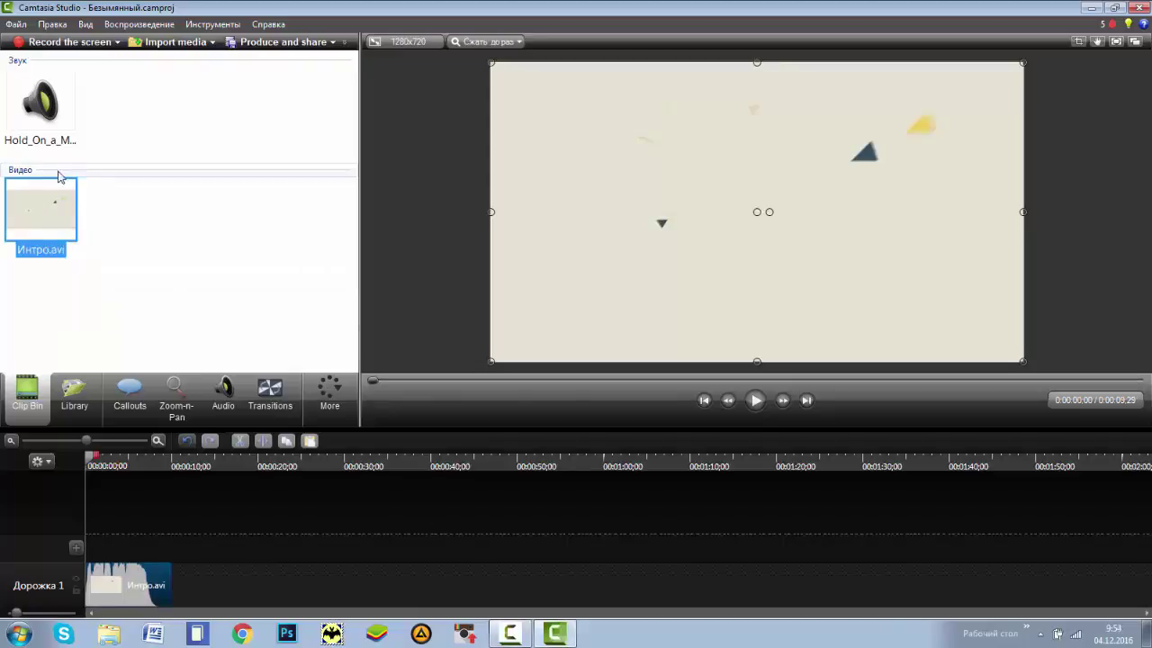
left_click(39, 132)
right_click(40, 128)
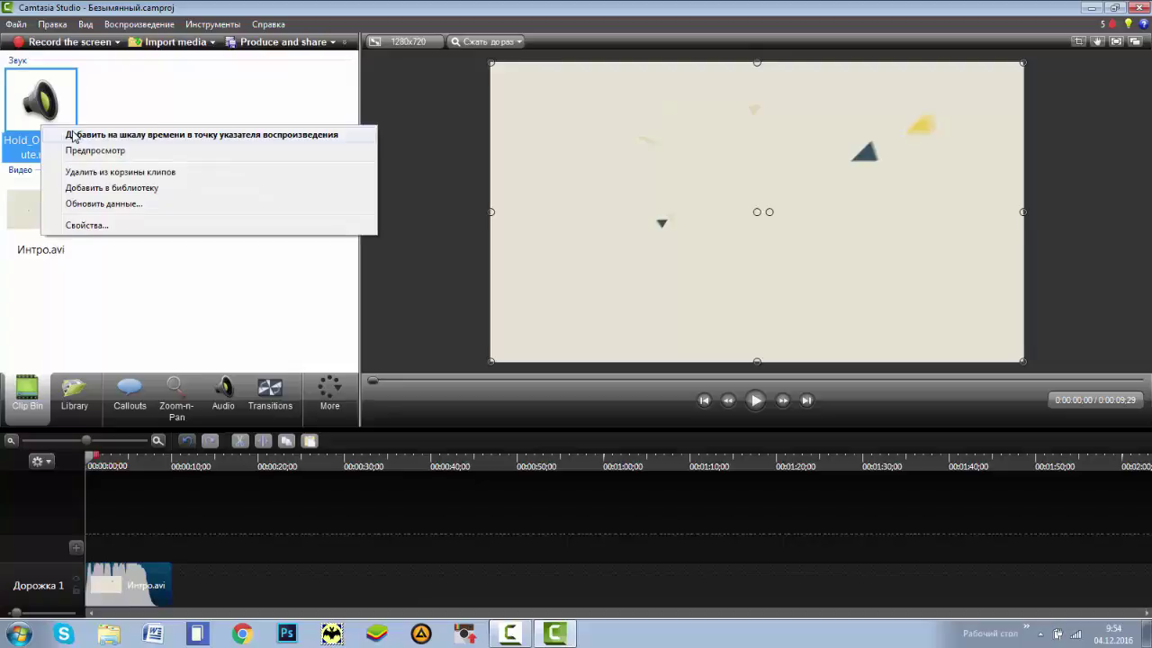
left_click(75, 135)
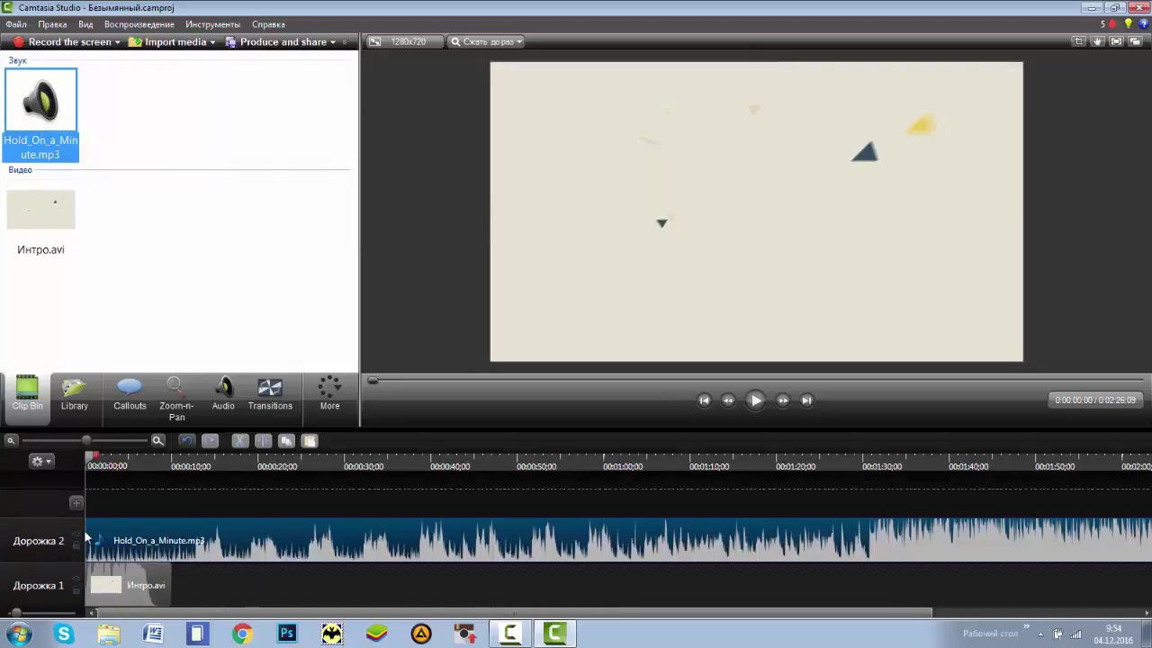
left_click(89, 531)
mouse_move(89, 531)
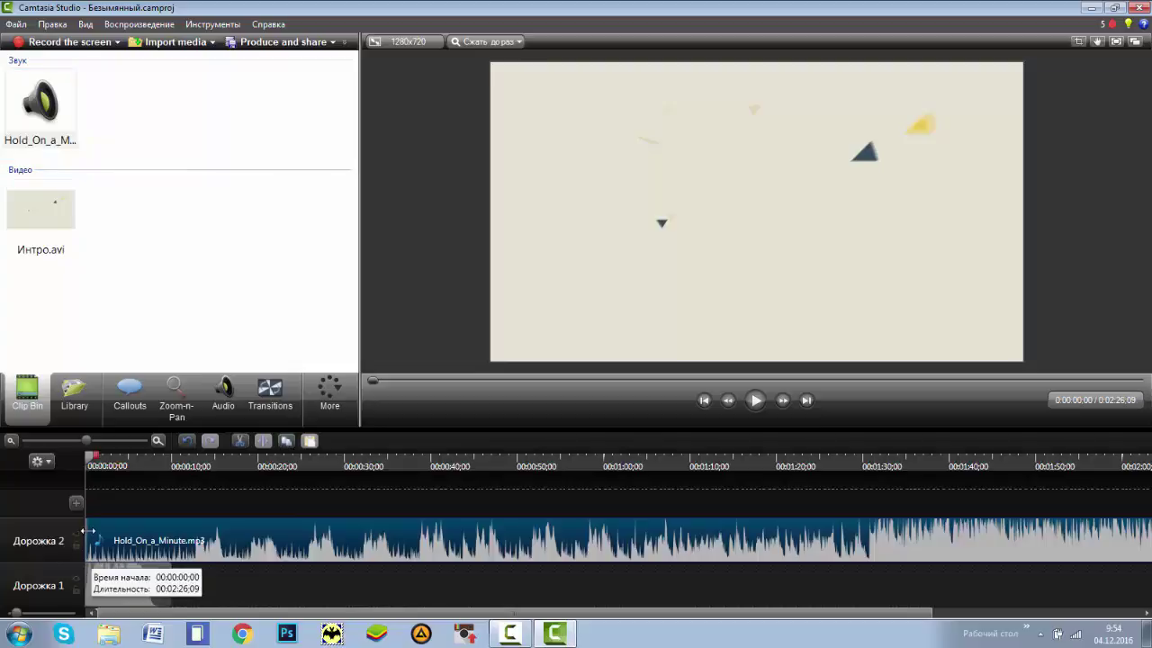
left_click_drag(89, 532, 192, 531)
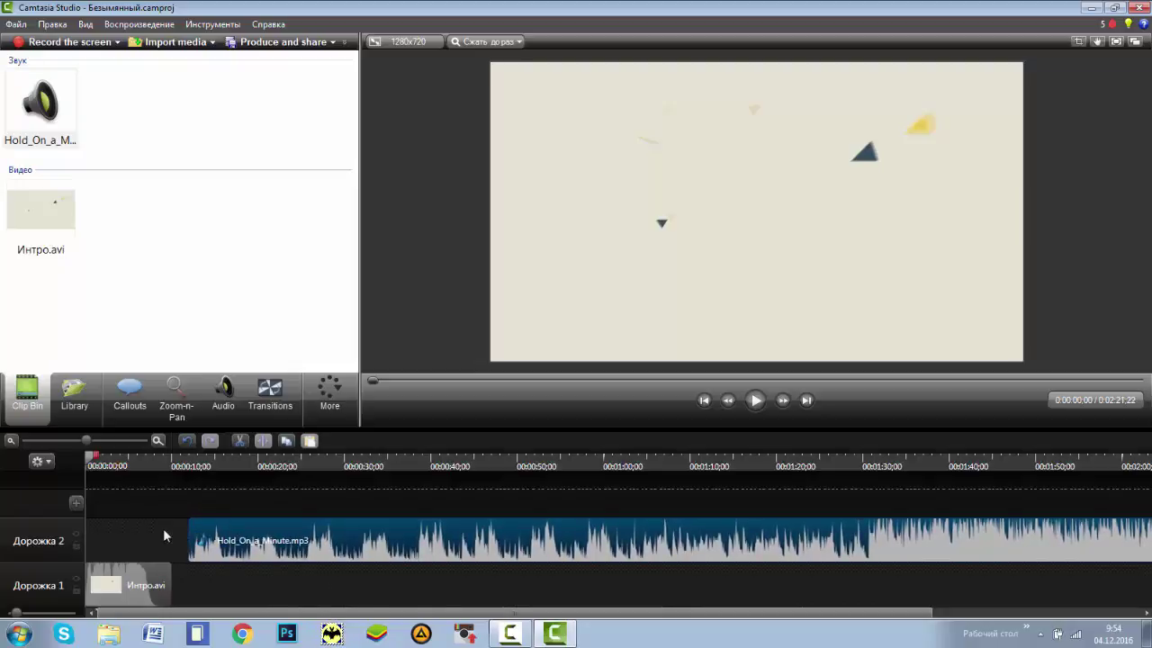
left_click_drag(195, 533, 93, 537)
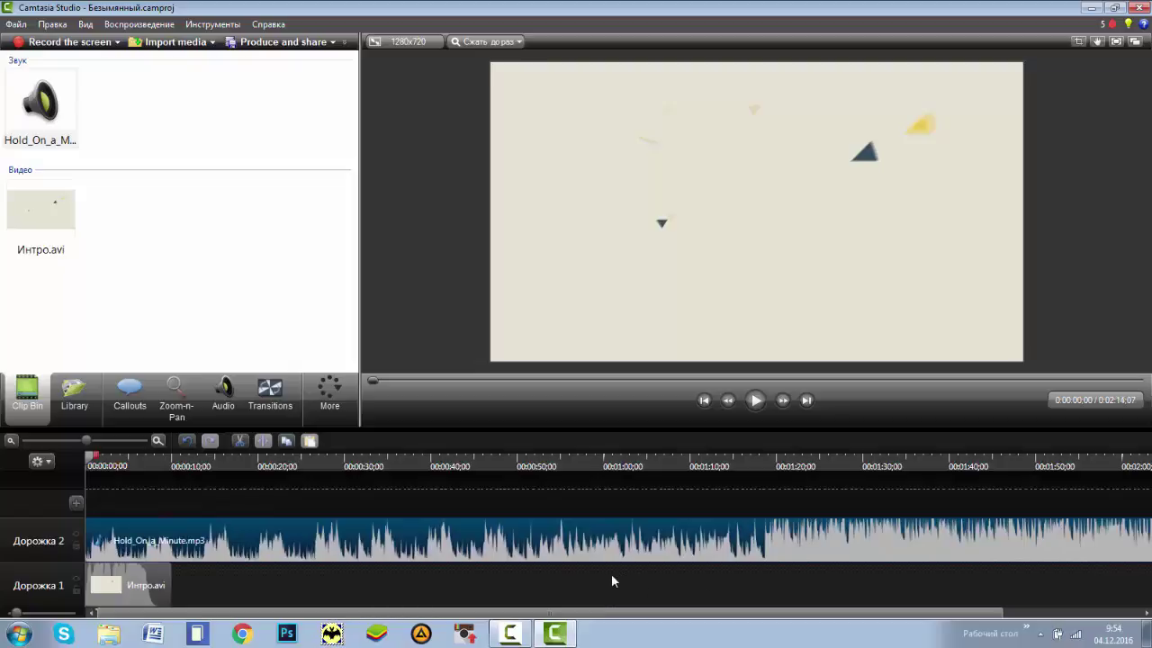
scroll(611, 580, "down", 1)
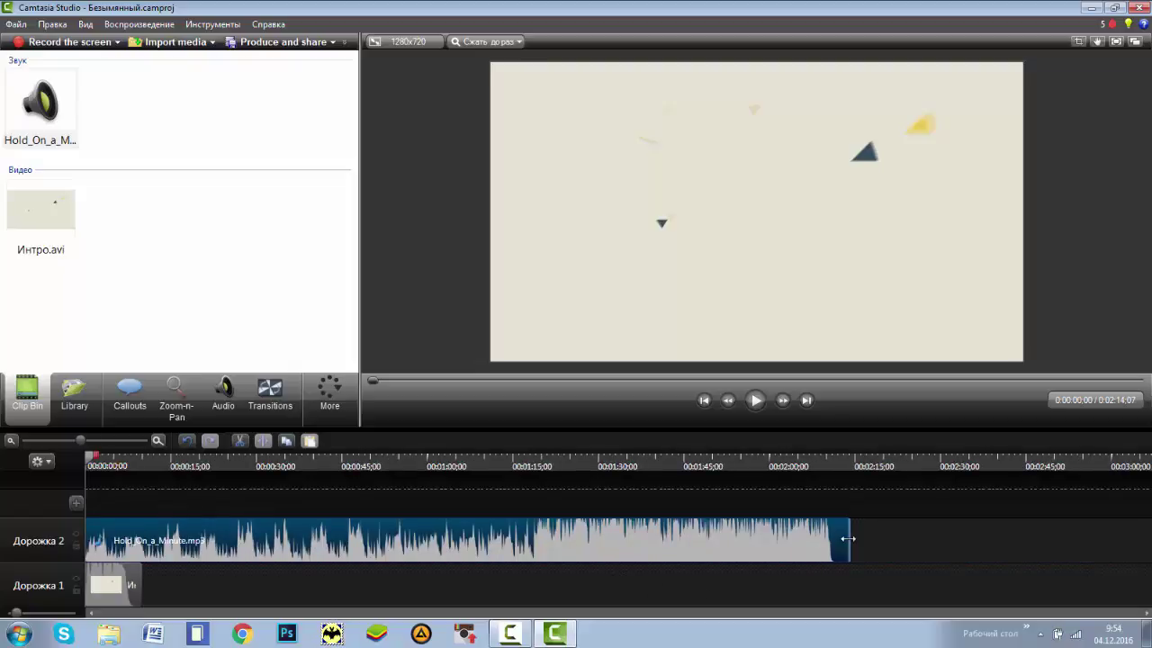
left_click_drag(847, 538, 142, 538)
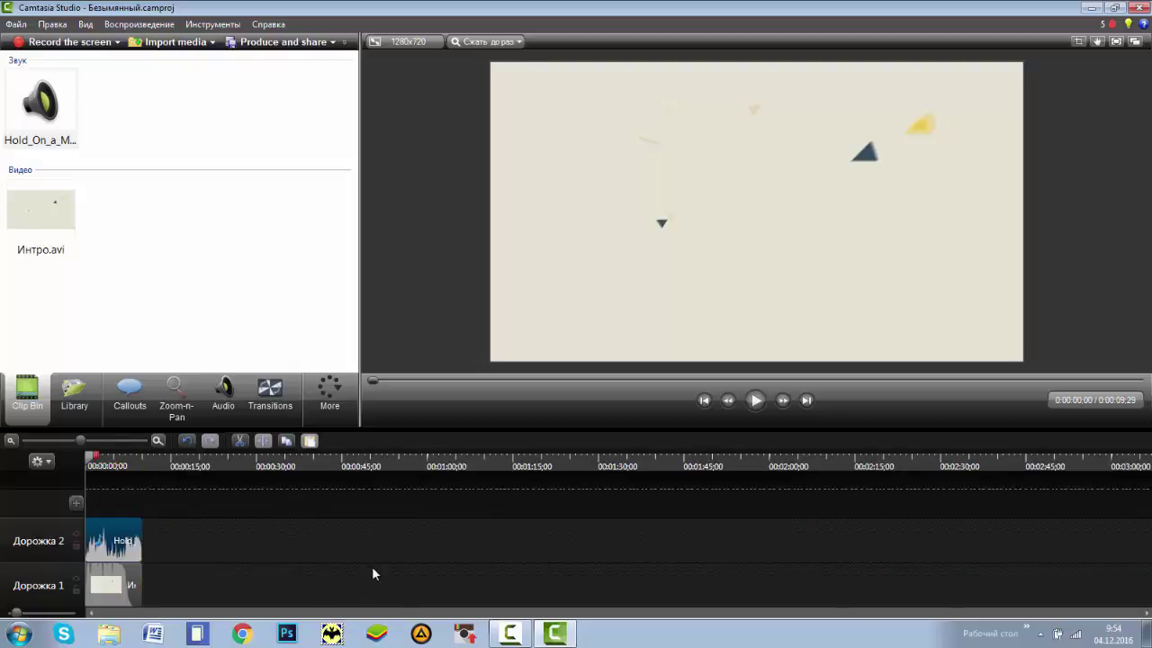
scroll(377, 559, "up", 6)
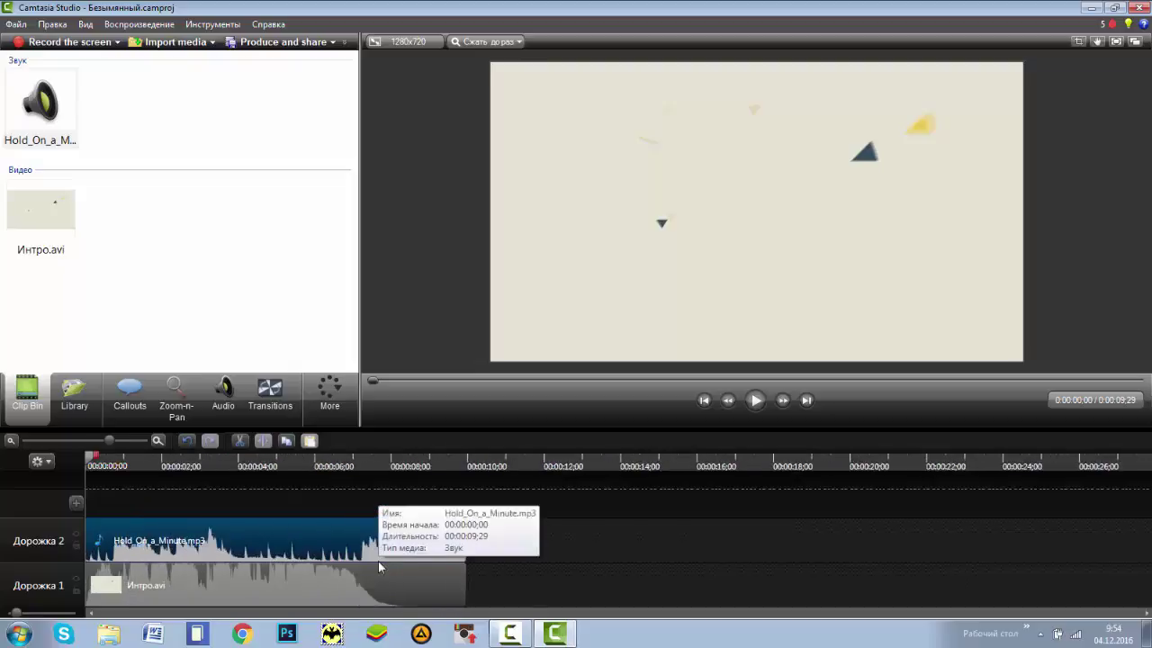
scroll(378, 561, "up", 1)
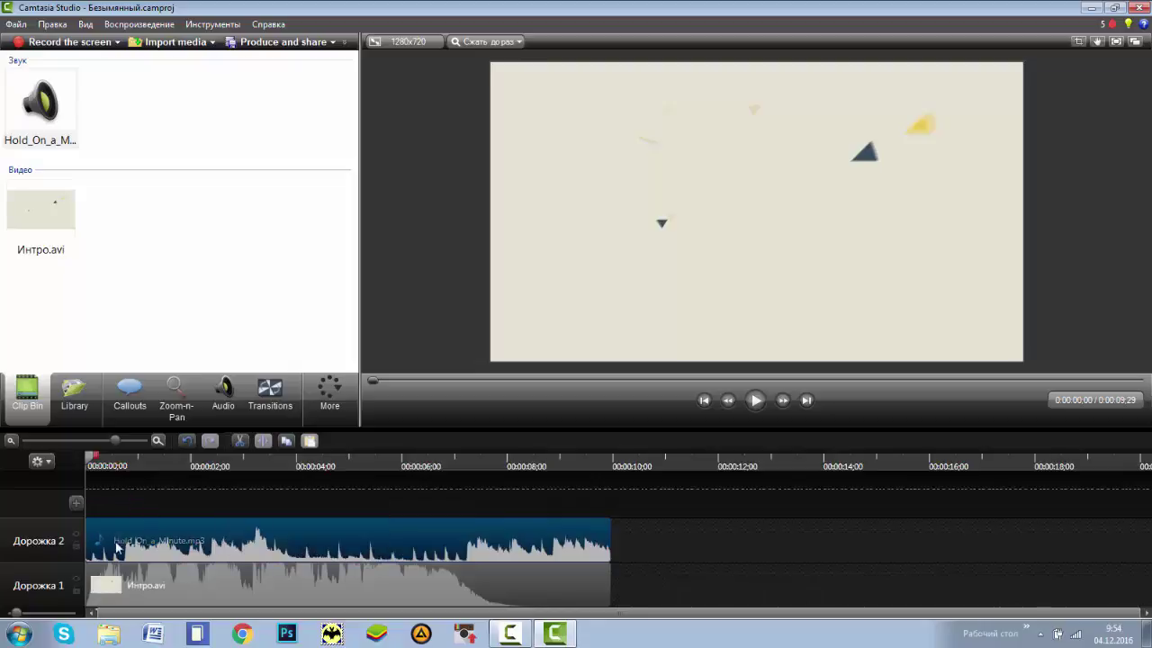
left_click_drag(87, 531, 112, 531)
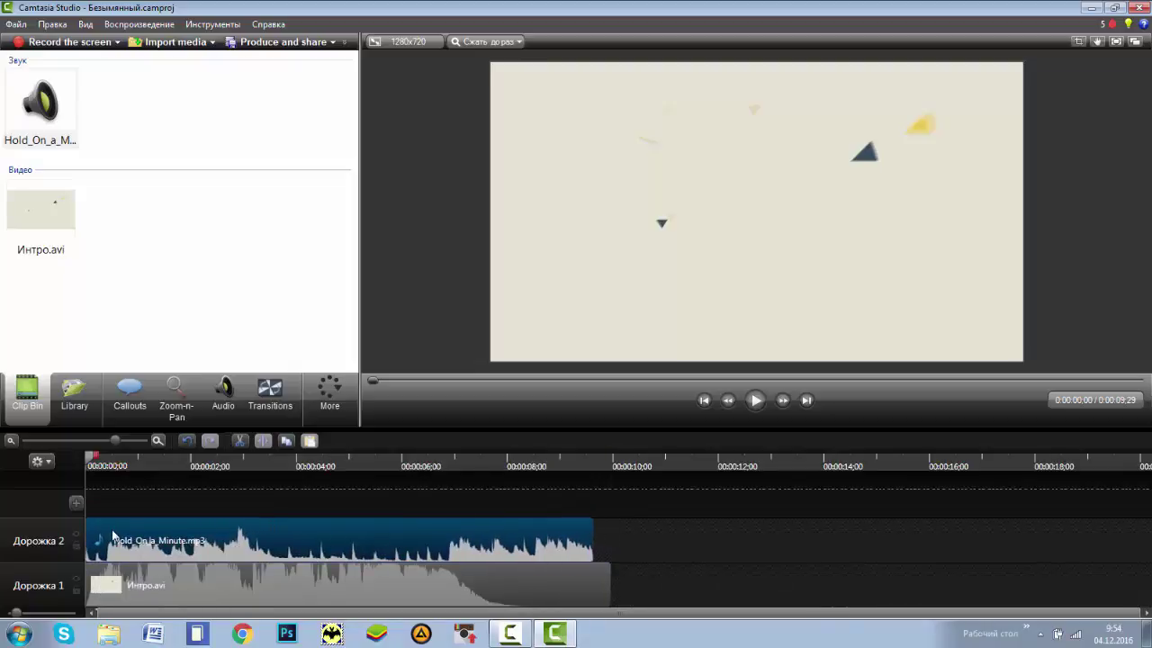
- Preview the project, cut everything after 0:03, and zoom the timeline in on the clips
key("space")
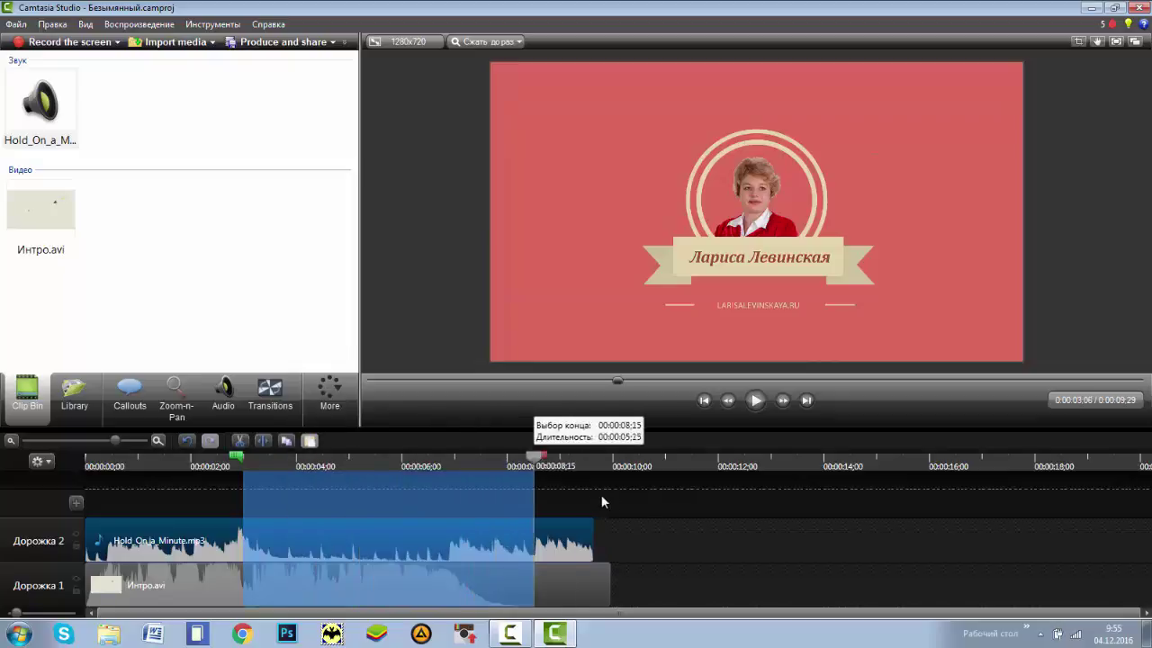
left_click_drag(253, 465, 641, 502)
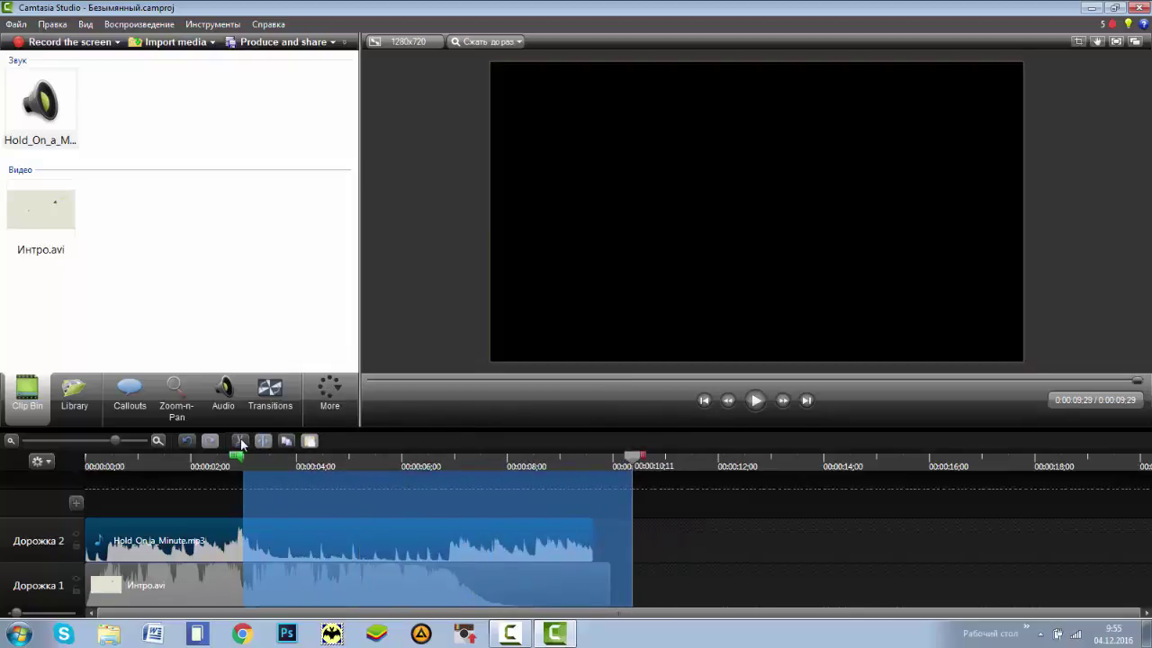
left_click(242, 442)
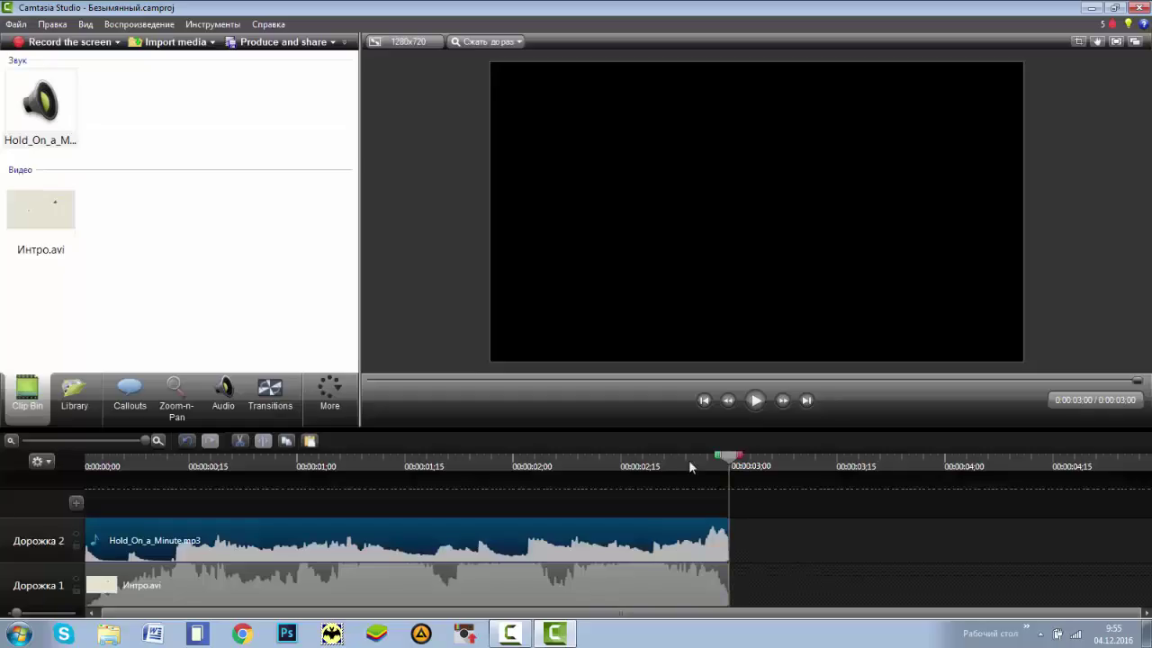
left_click_drag(690, 462, 204, 465)
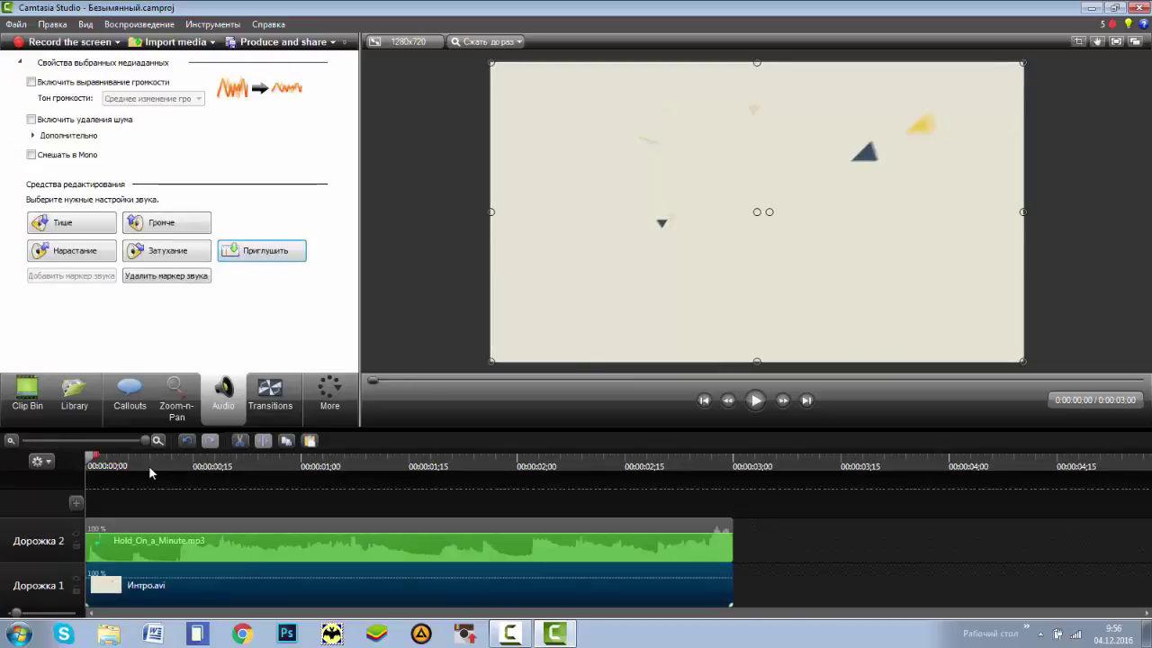
- Fade the Hold_On_a_Minute.mp3 music in at the timeline start and out at the end
key("ctrl+shift+Right")
key("ctrl+shift+Right")
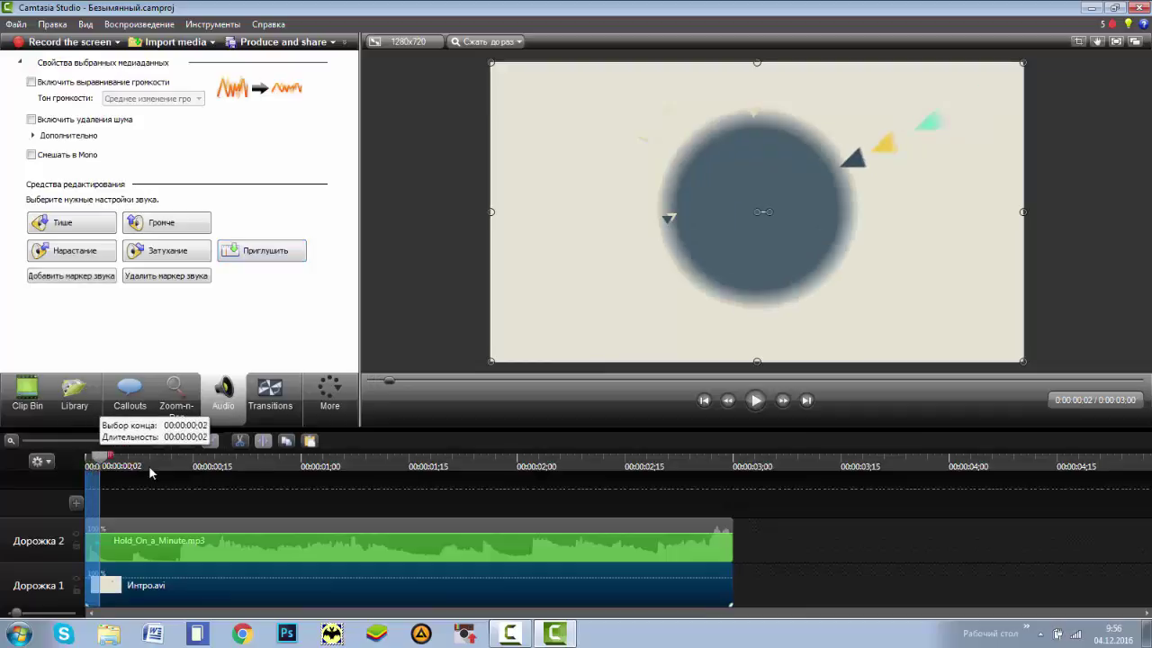
key("ctrl+shift+Right")
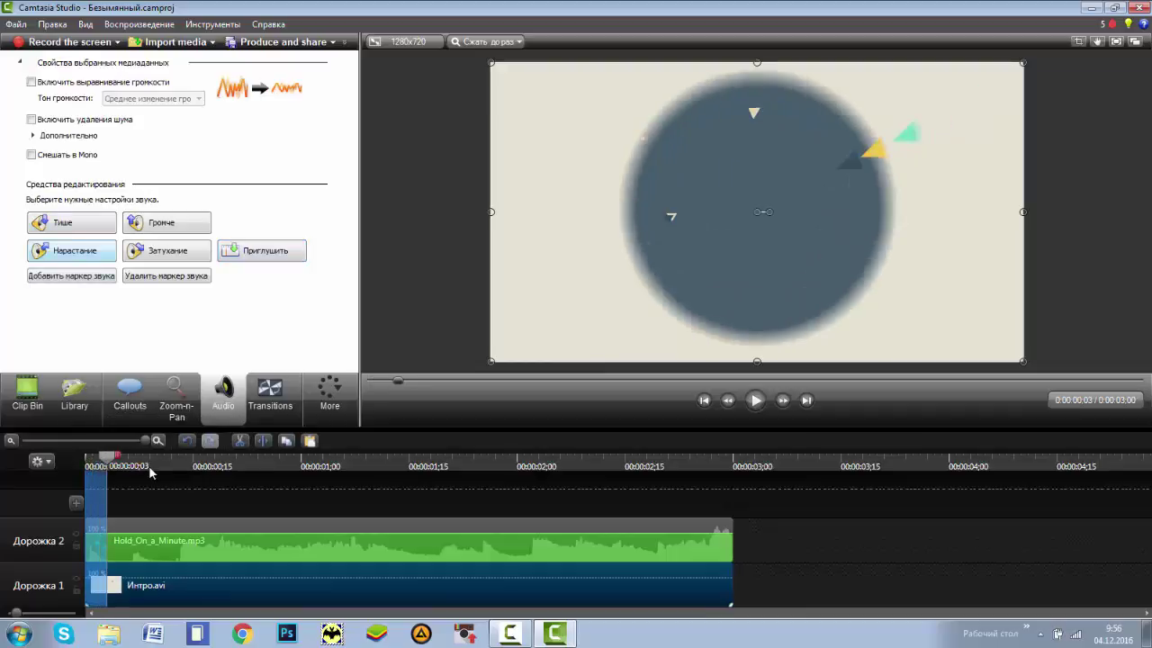
key("space")
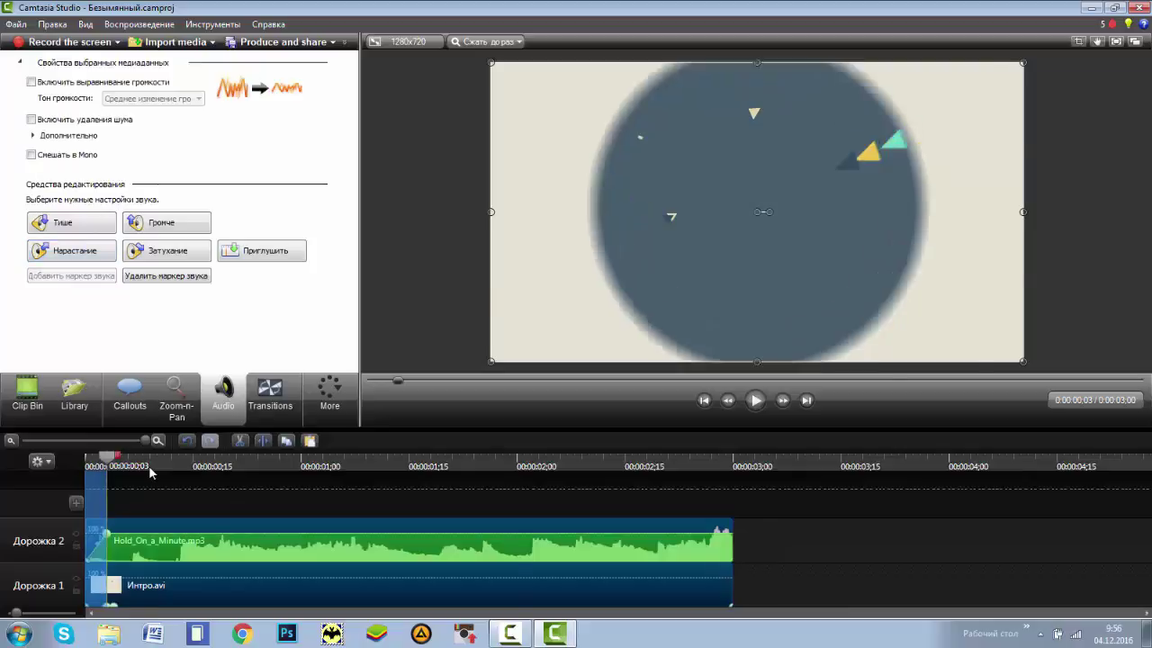
key("ctrl+End")
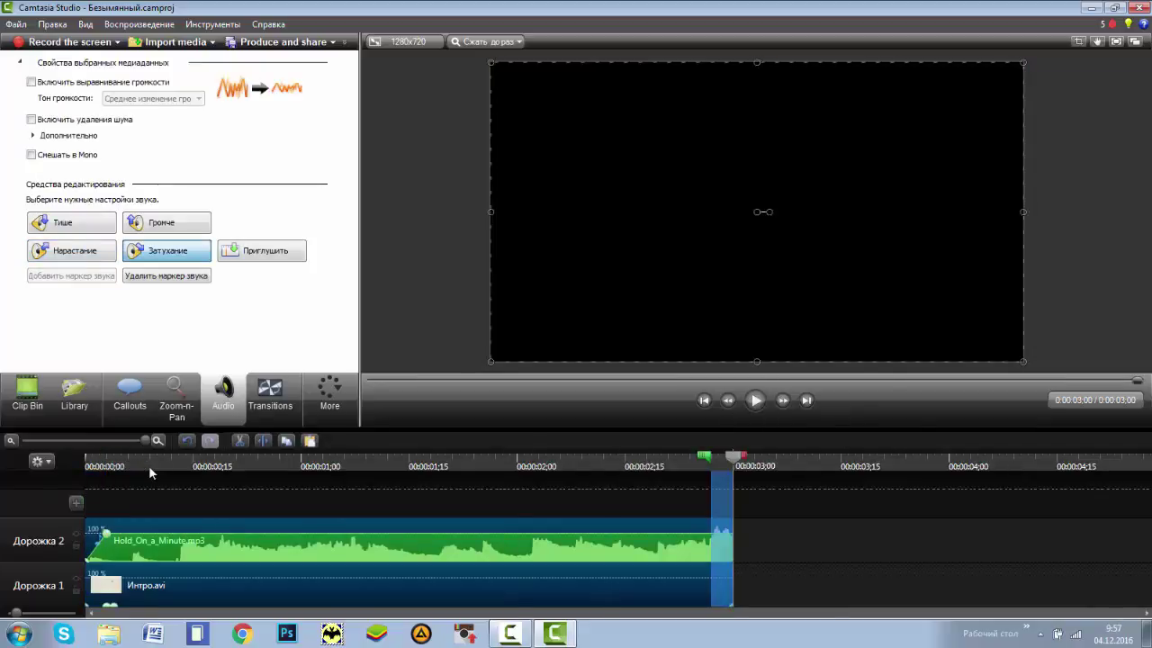
key("Tab")
key("space")
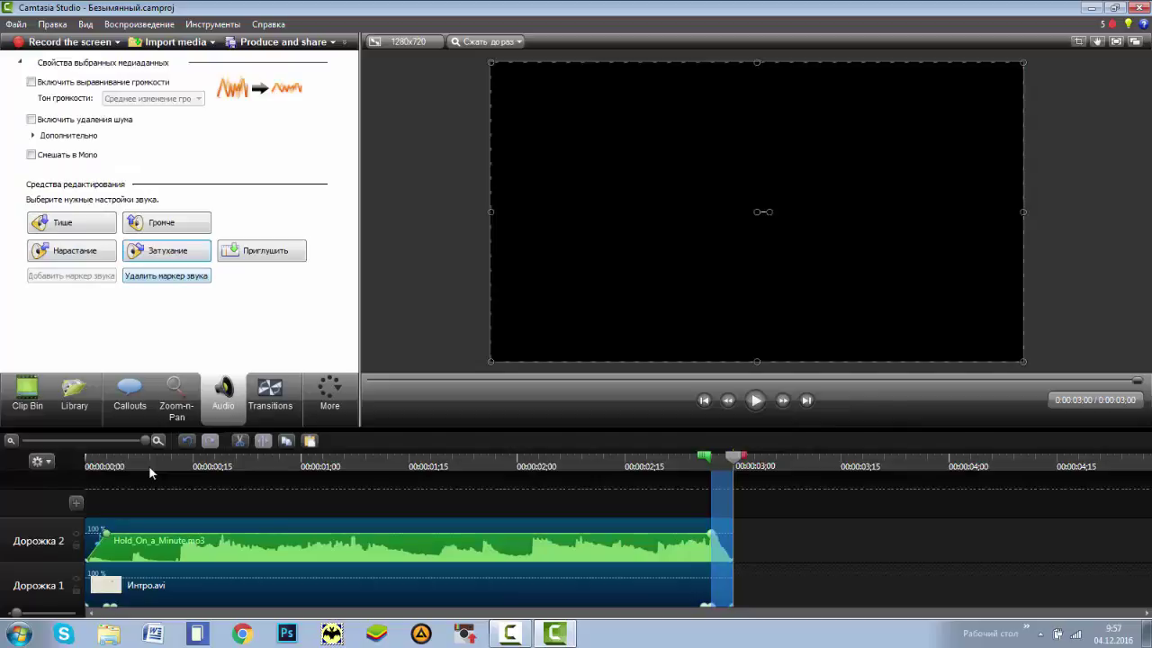
key("Escape")
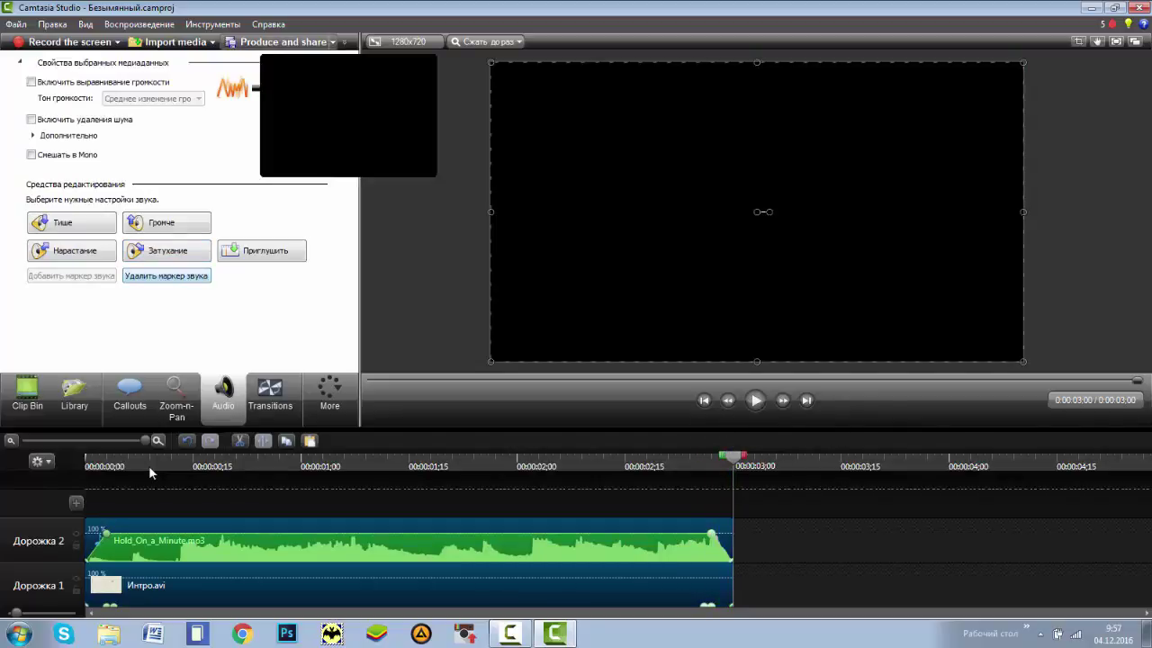
- Start producing the video and pick the custom project settings preset
key("ctrl+p")
key("alt+Down")
key("Down")
key("Down")
key("Down")
key("Down")
key("Down")
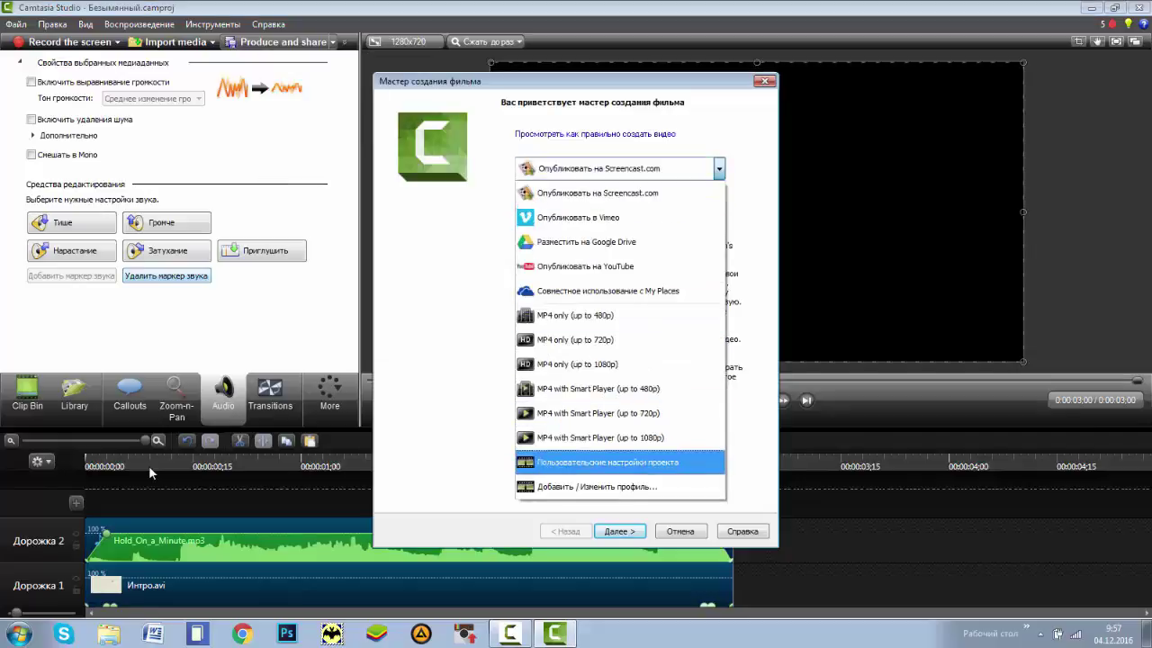
- Confirm custom settings with MP4 Smart Player output and default player settings
key("Return")
key("Return")
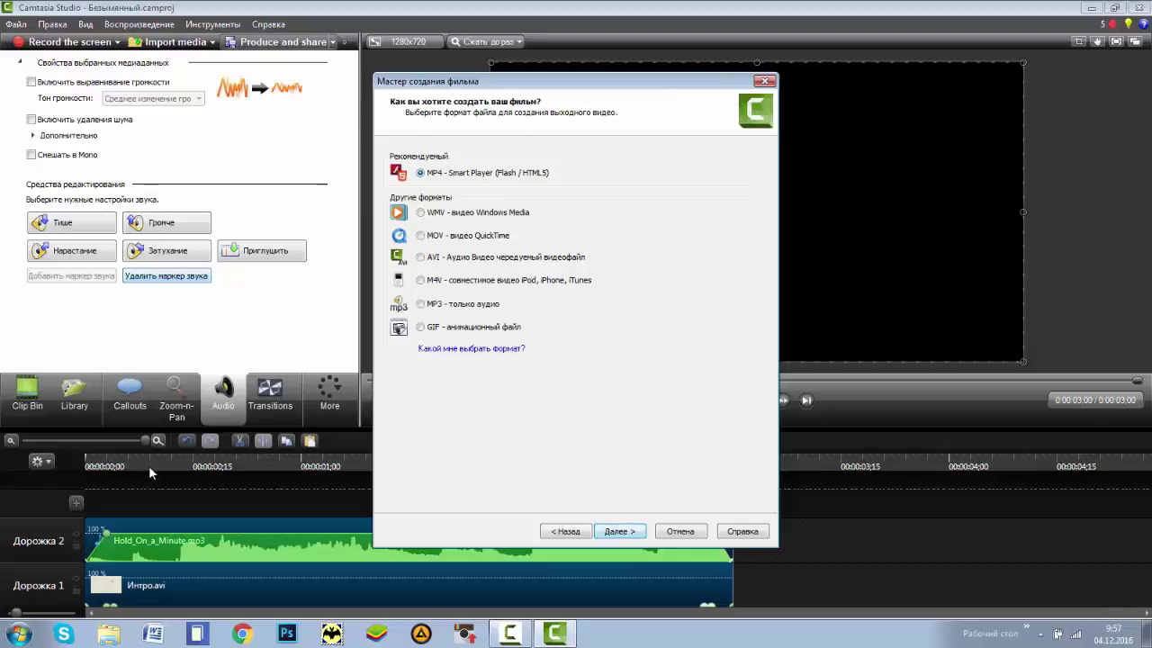
key("Return")
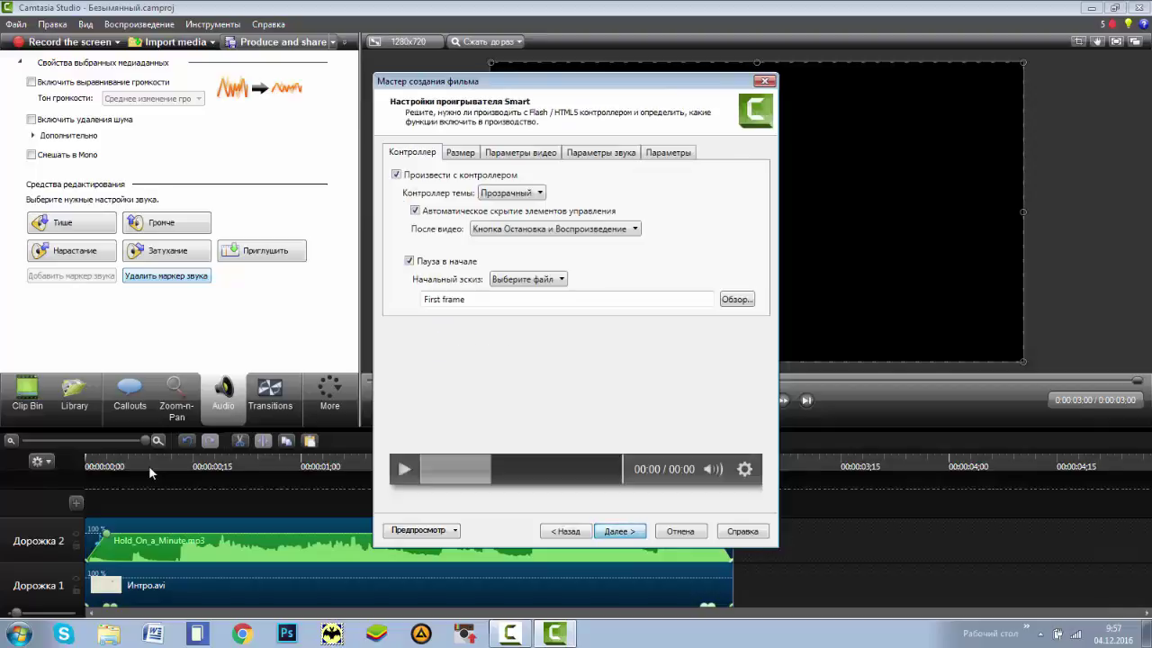
key("Return")
key("Return")
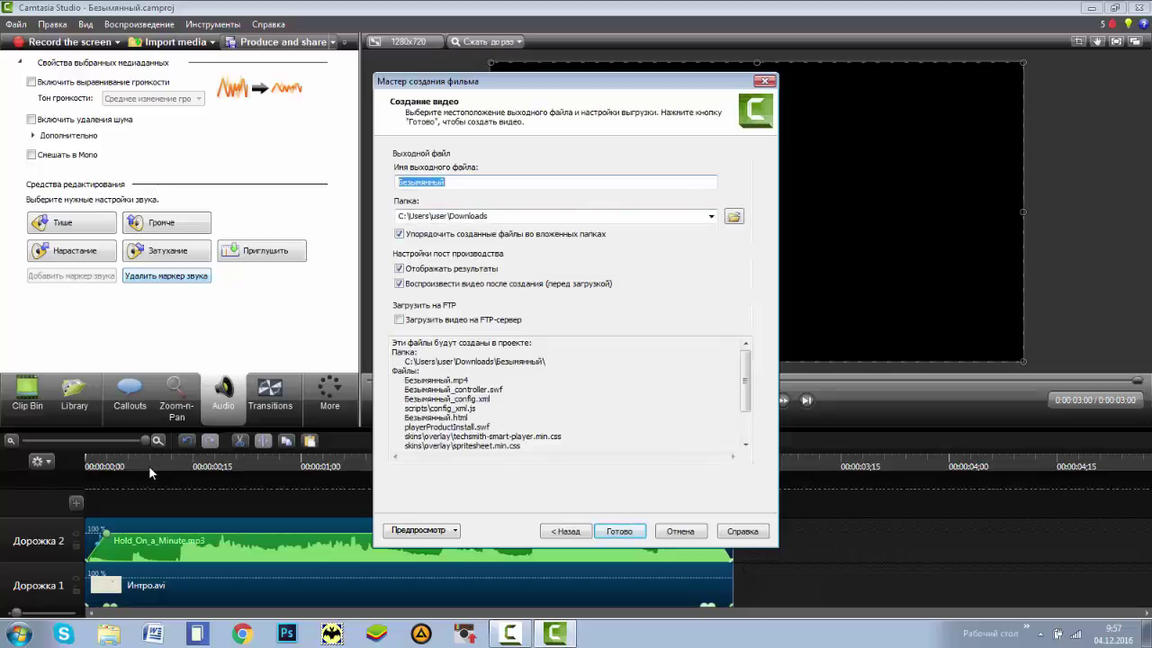
- Name the output file Intro and save it to the Downloads folder
key("BackSpace")
type("I")
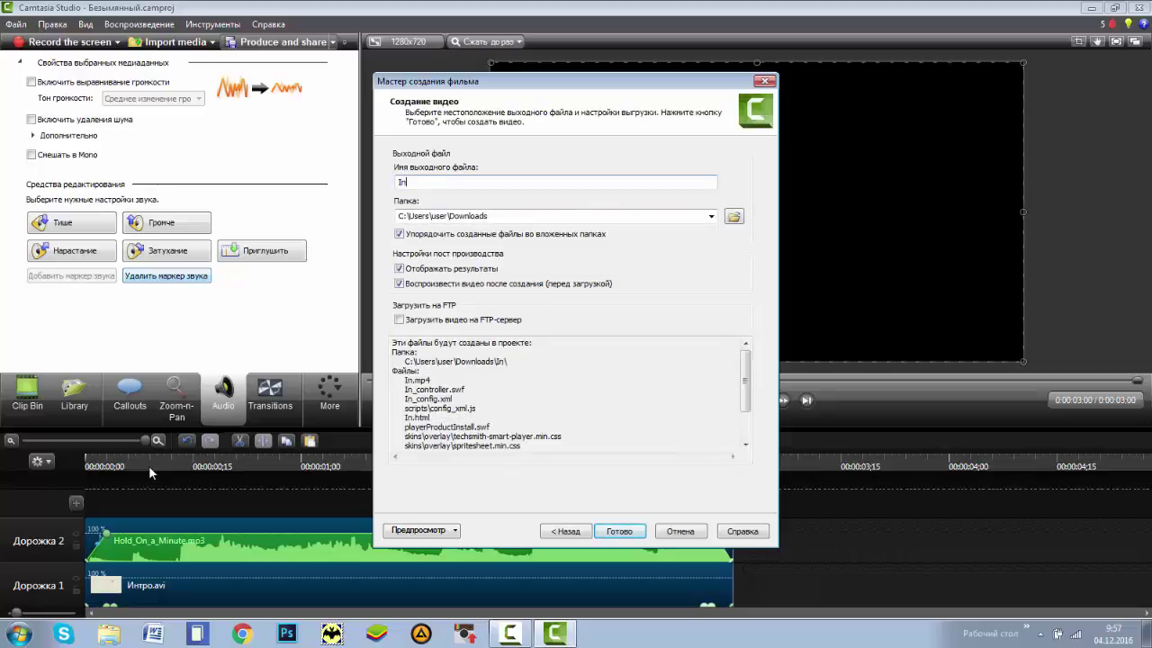
type("ntro")
key("Tab")
key("alt+Down")
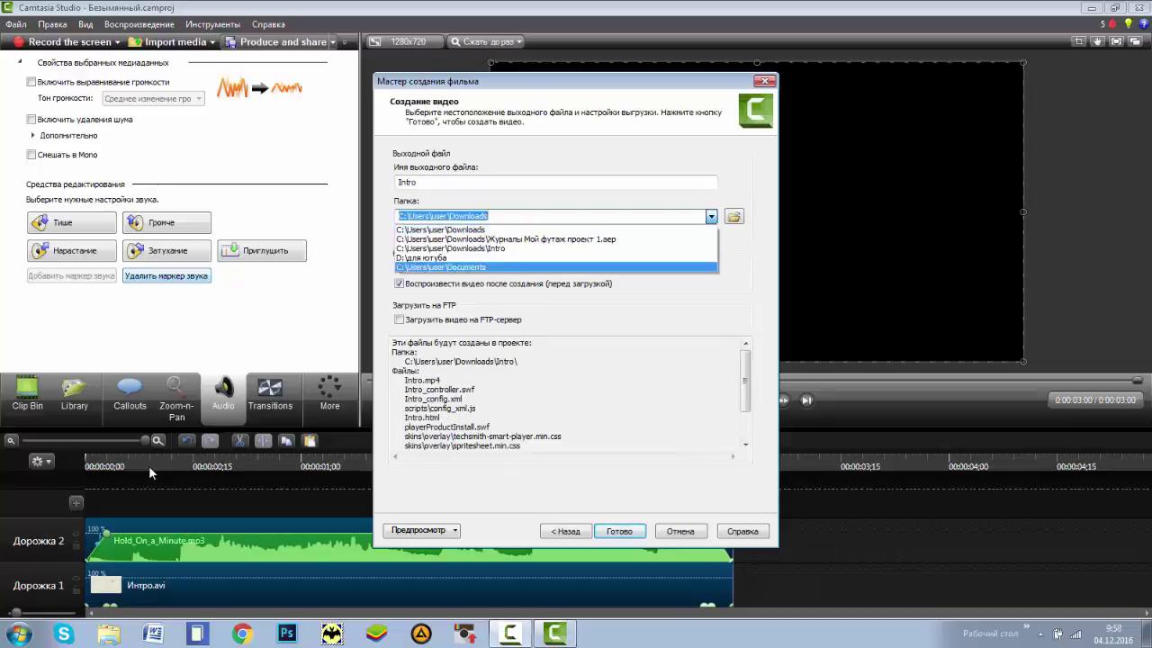
key("Up")
key("Up")
key("Down")
key("Down")
key("Up")
key("Up")
key("Up")
key("Up")
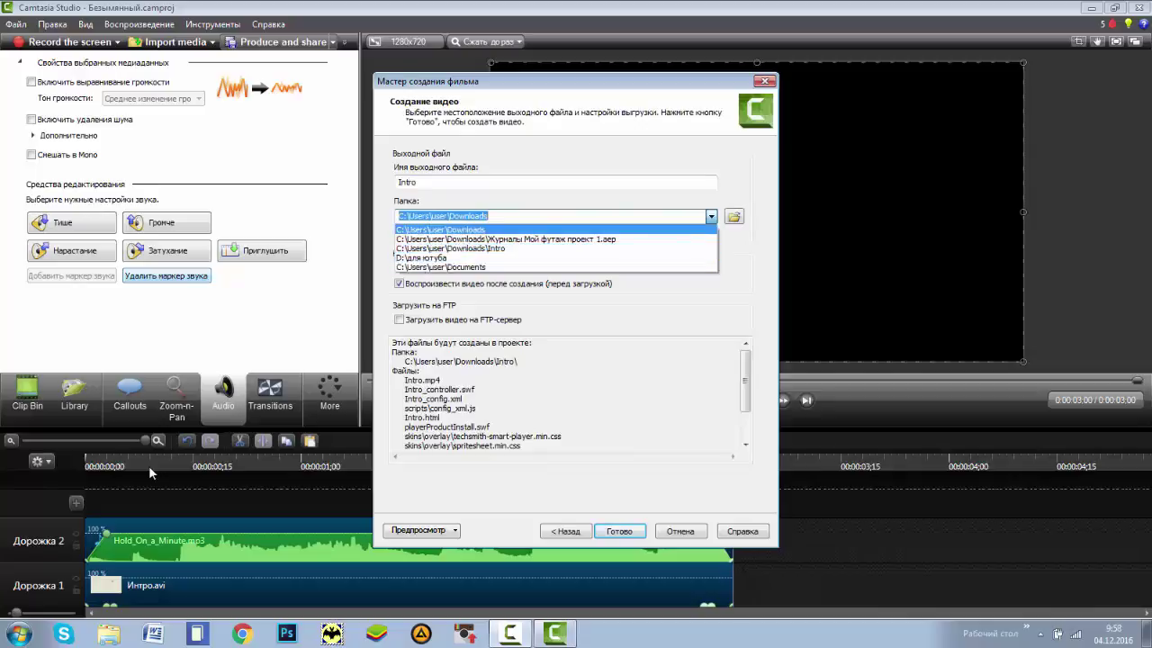
key("Return")
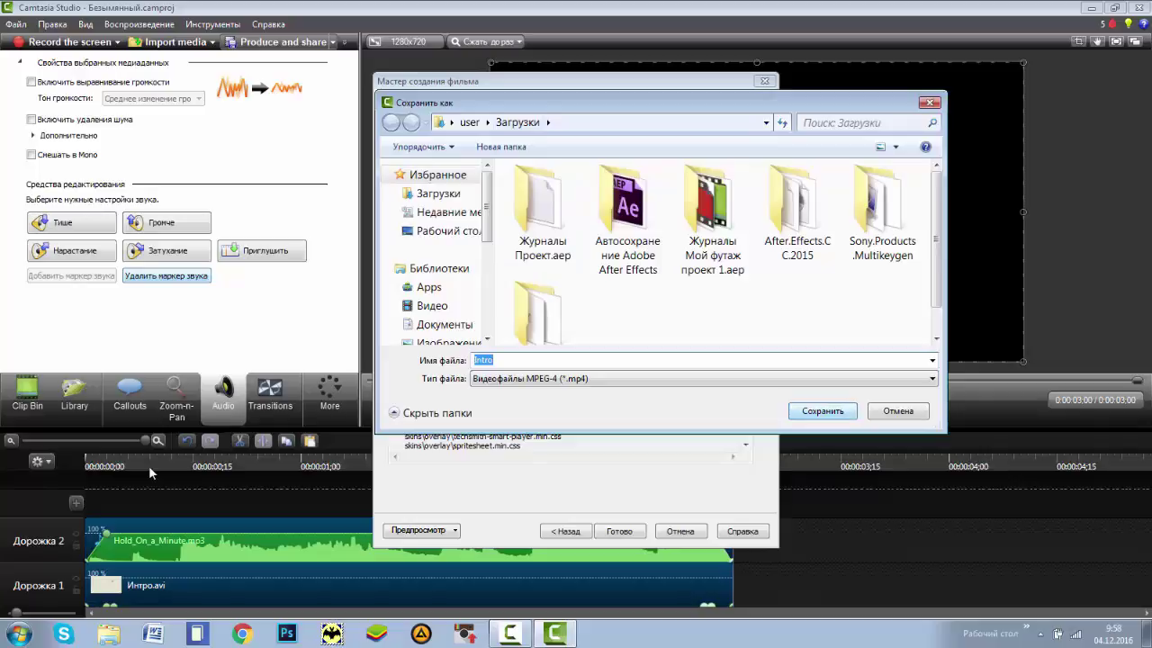
key("Return")
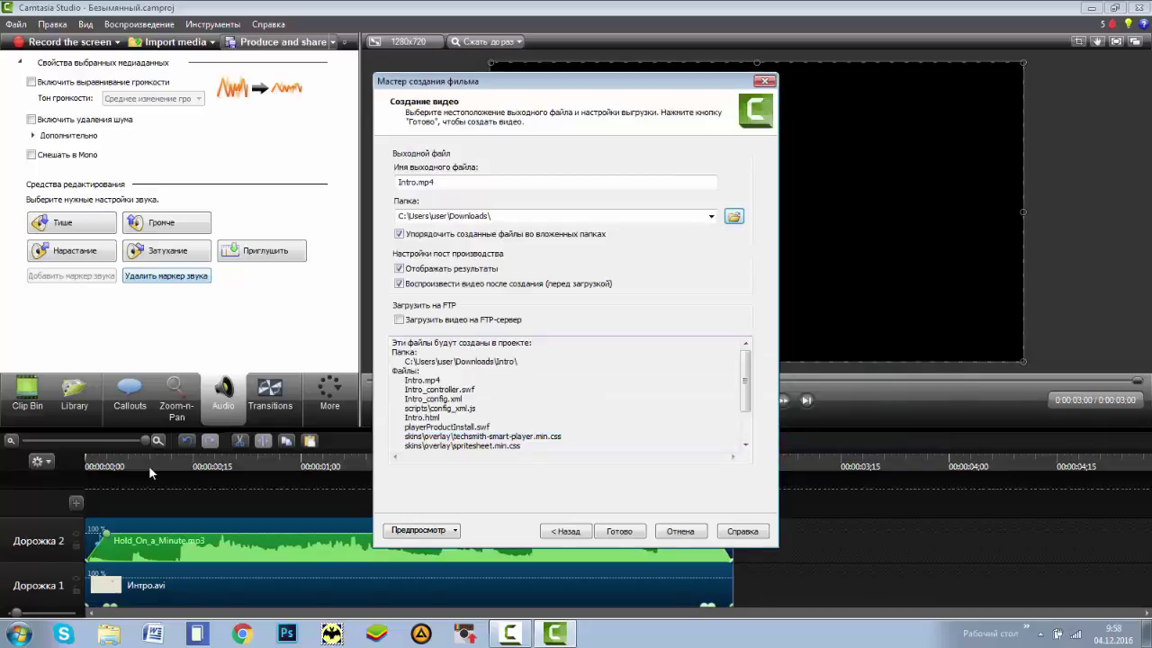
- Render Intro.mp4 despite the missing thumbnail, then dismiss the production summary
key("Return")
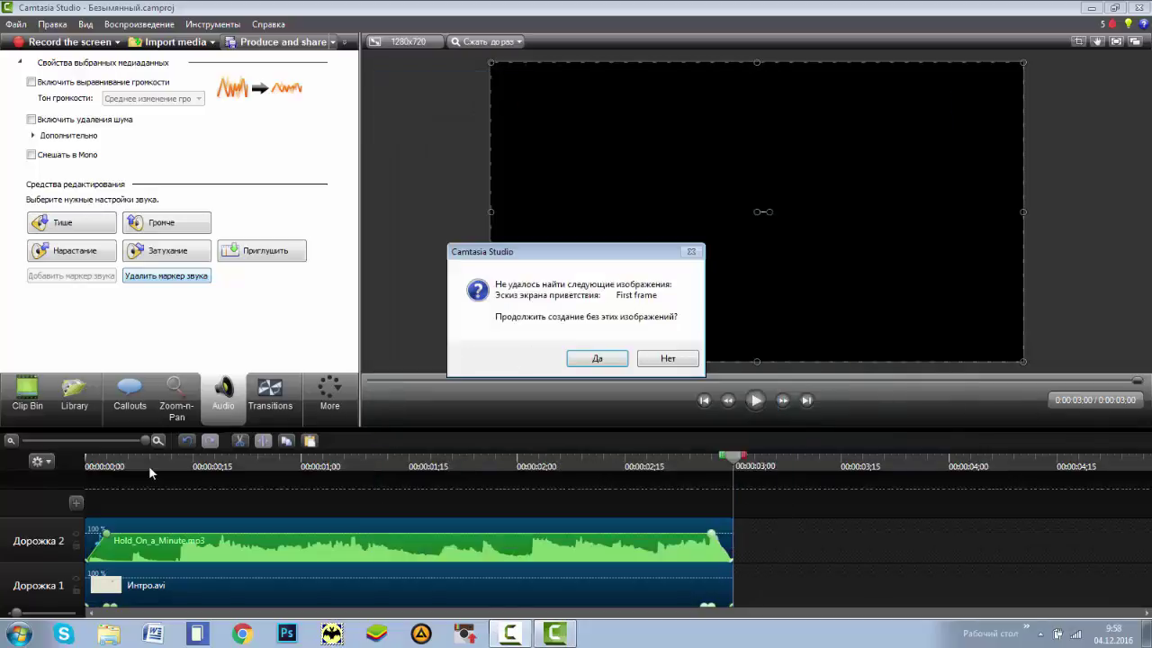
key("Return")
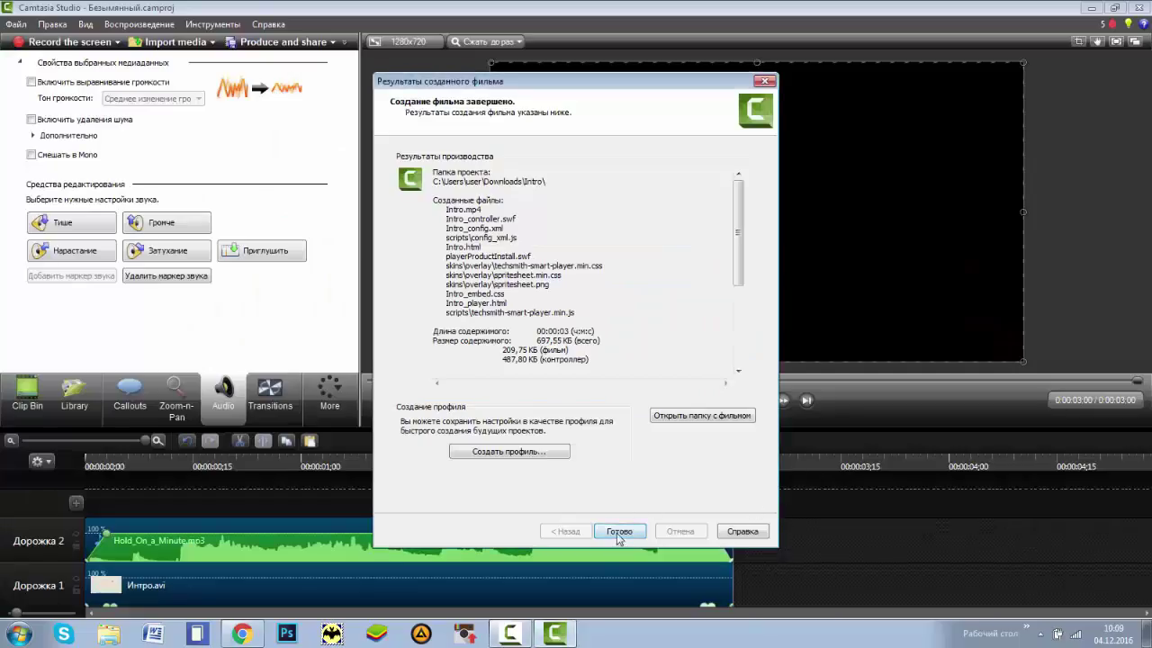
left_click(617, 533)
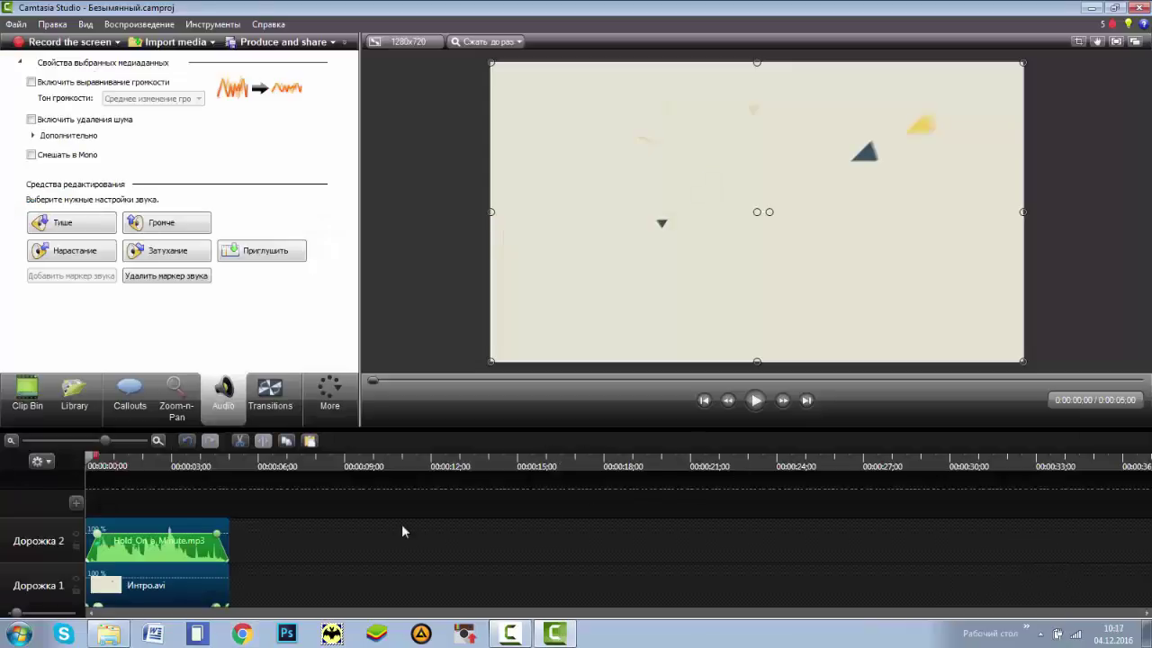
- Open the Downloads\Intro folder in Explorer and play Intro.mp4
left_click(120, 635)
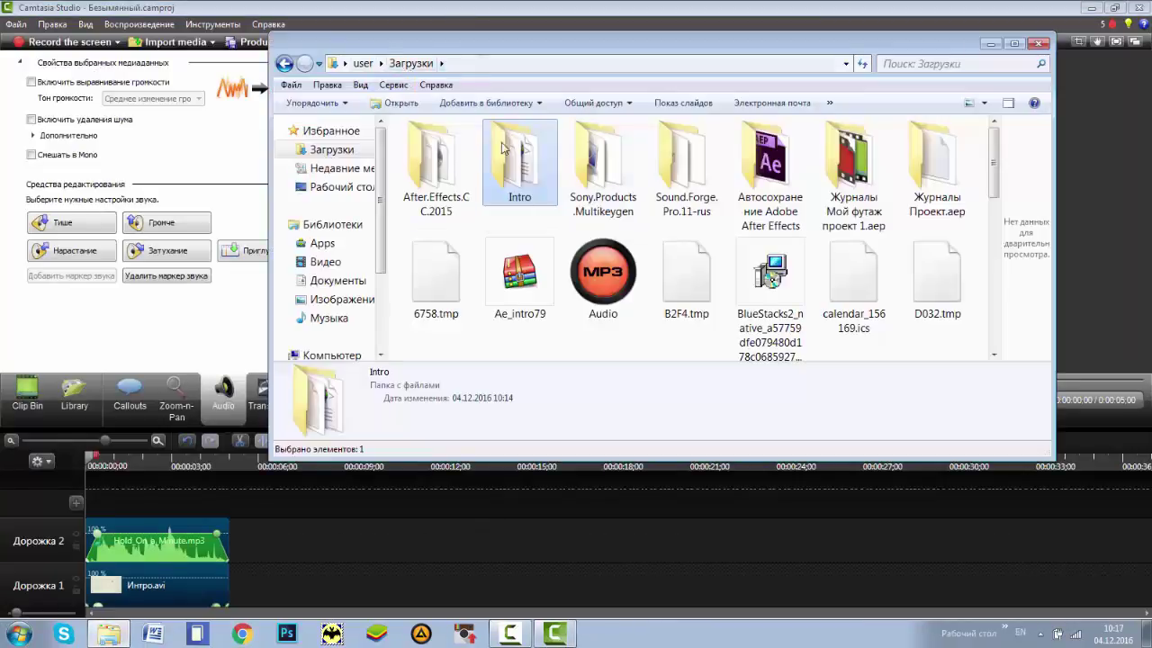
double_click(510, 178)
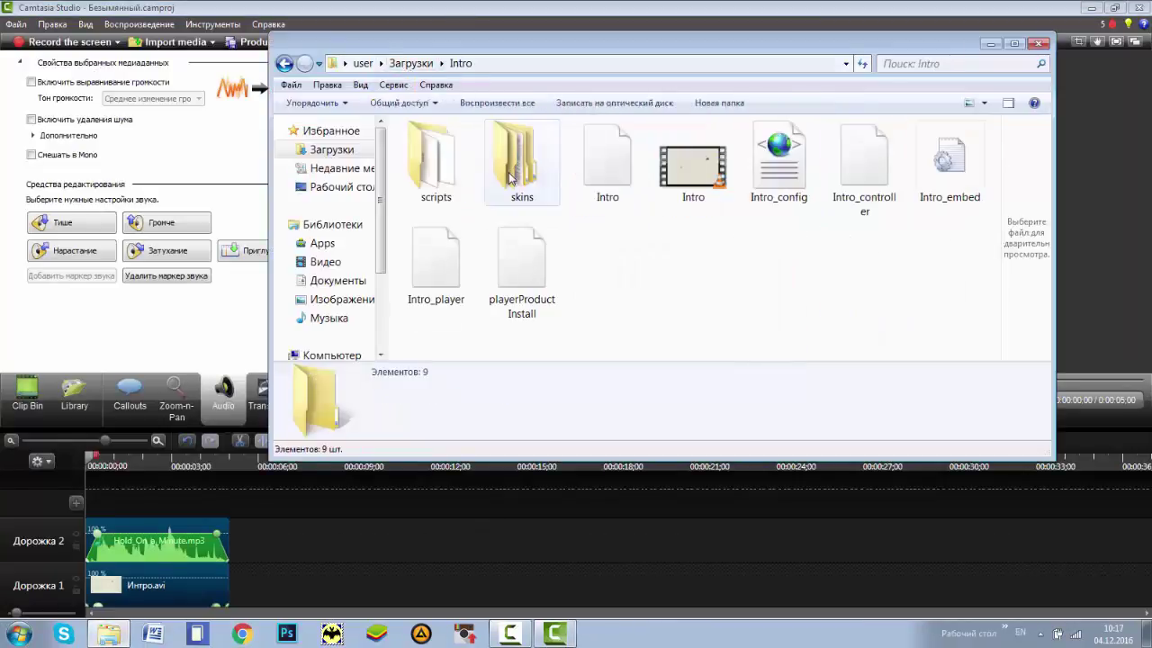
left_click(700, 172)
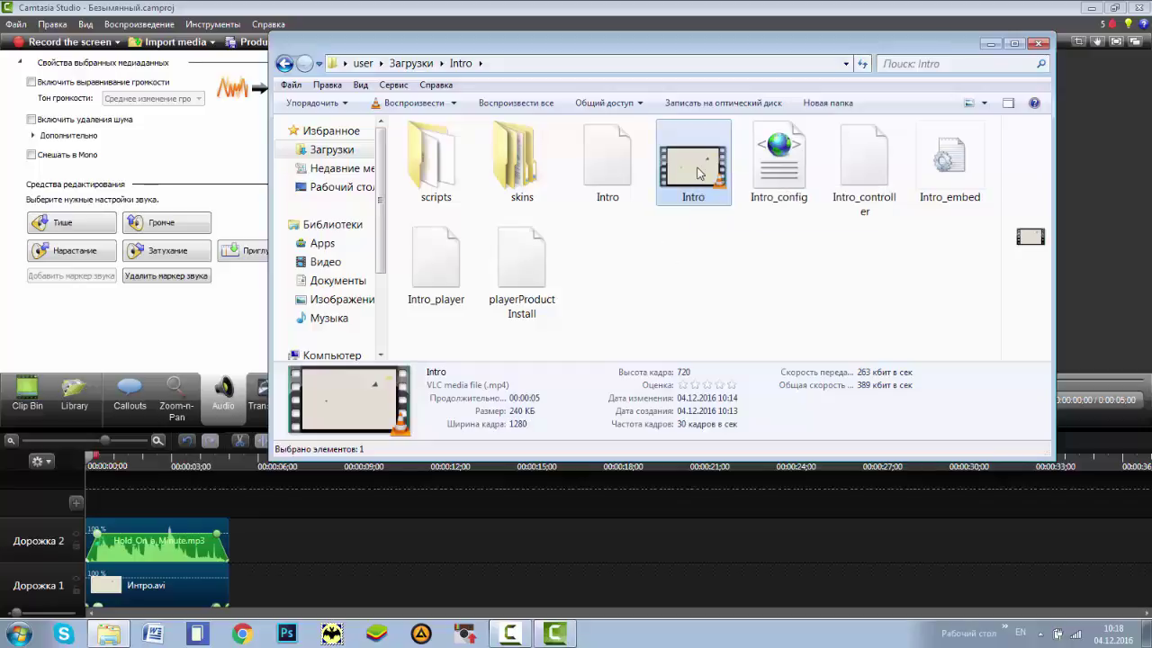
double_click(699, 172)
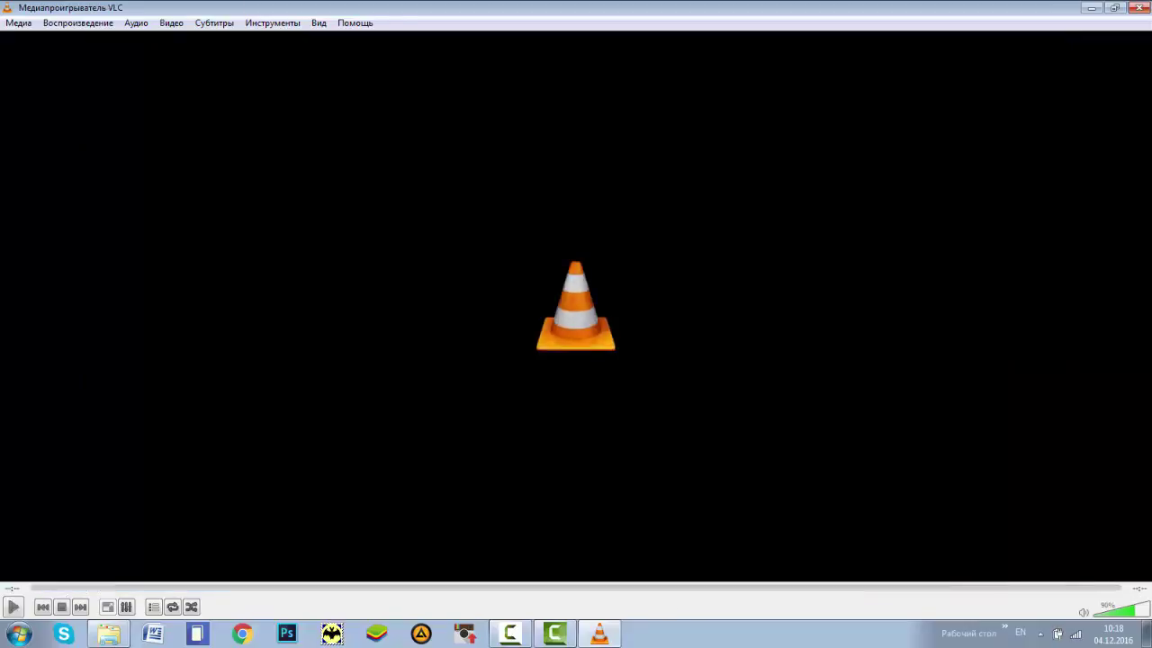
- Close VLC after the intro finishes playing
left_click(1140, 9)
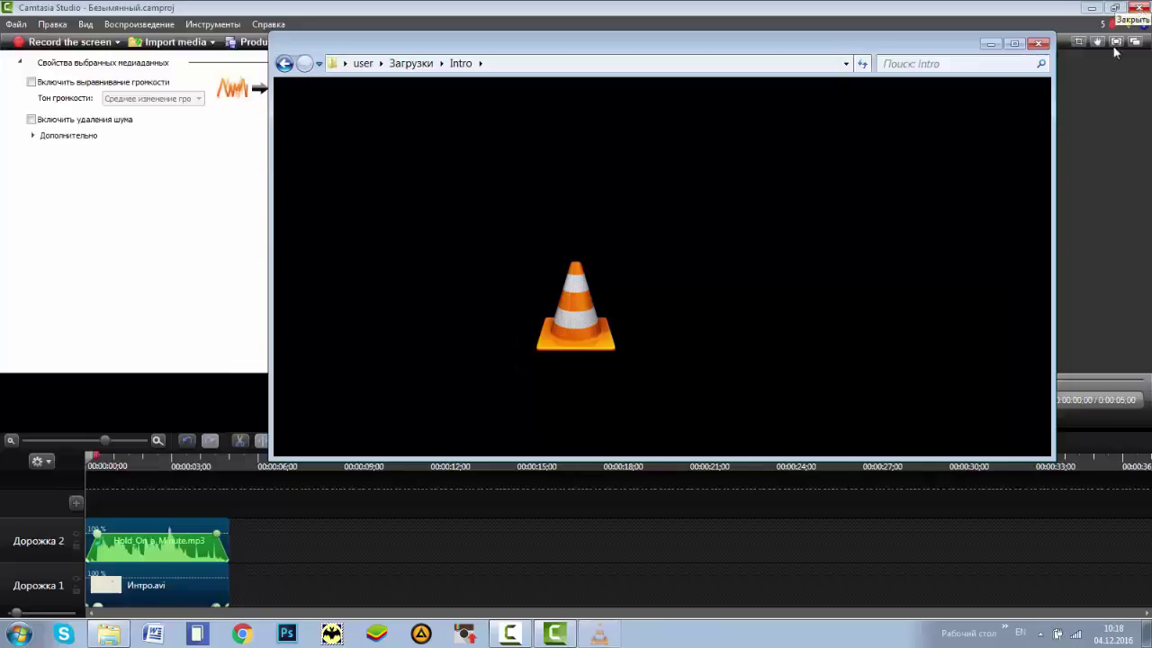